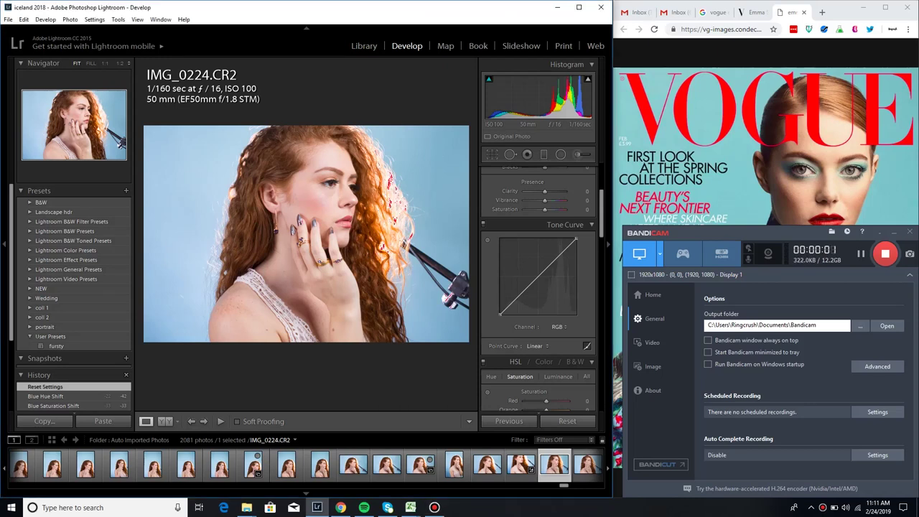
# Step: Darken the shadows on the RGB point curve to about 25/14 % and raise a highlight point back near the diagonal
pyautogui.click(848, 10)
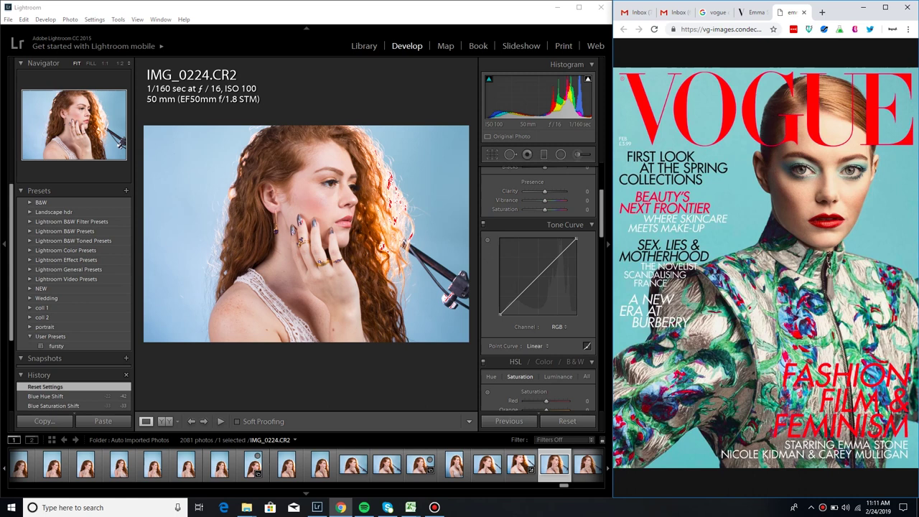
pyautogui.hotkey('alt', 'Tab')
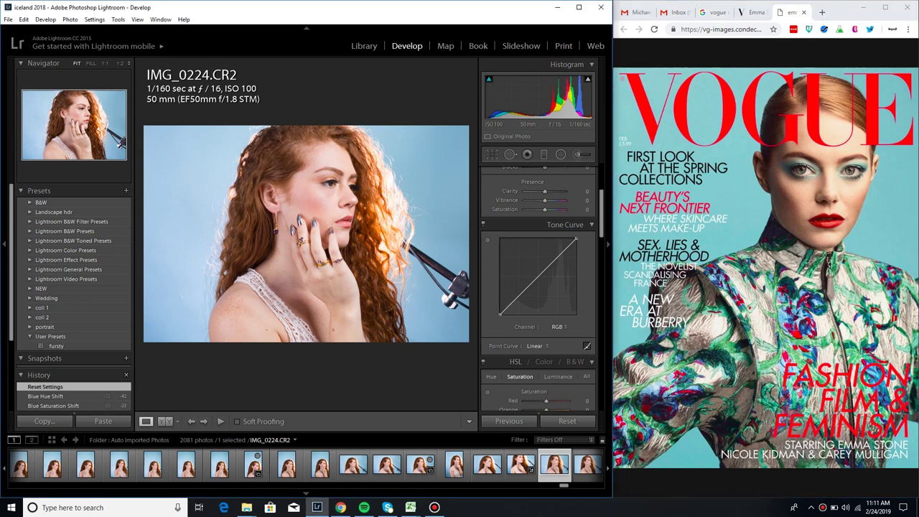
pyautogui.moveTo(519, 295); pyautogui.dragTo(518, 303)
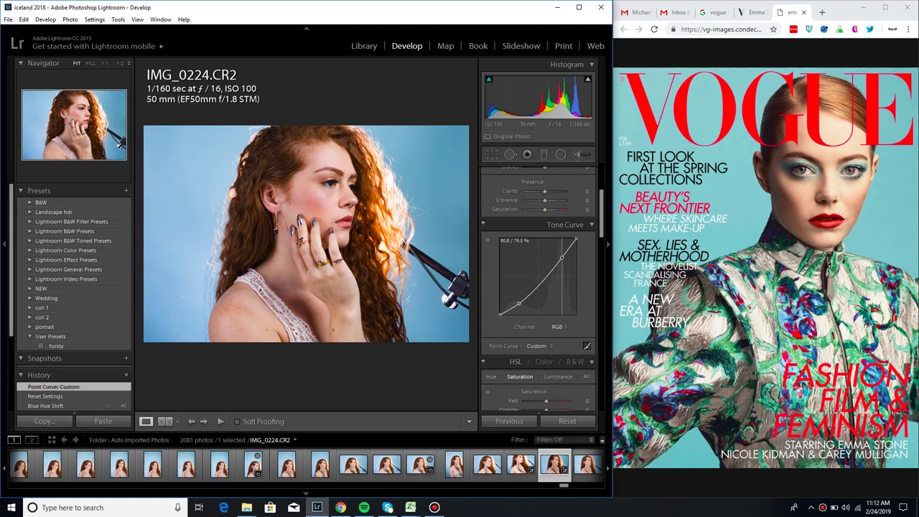
pyautogui.moveTo(561, 259); pyautogui.dragTo(561, 254)
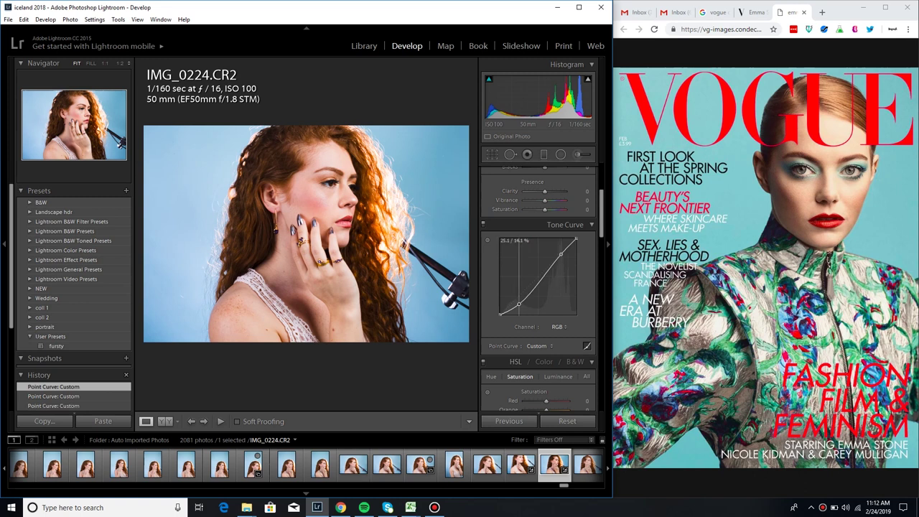
# Step: Shift the photo's blue hue to -33 and set its blue saturation to -33
pyautogui.scroll(-2, 538, 288)
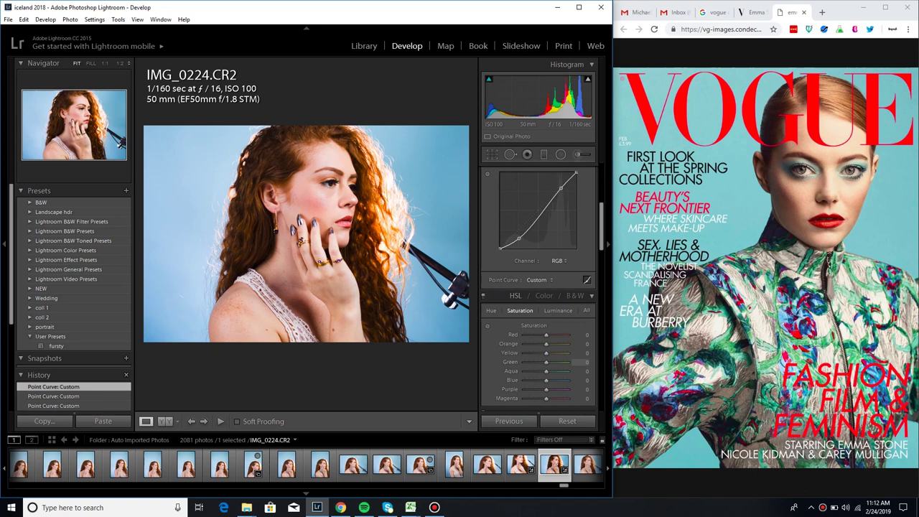
pyautogui.click(491, 311)
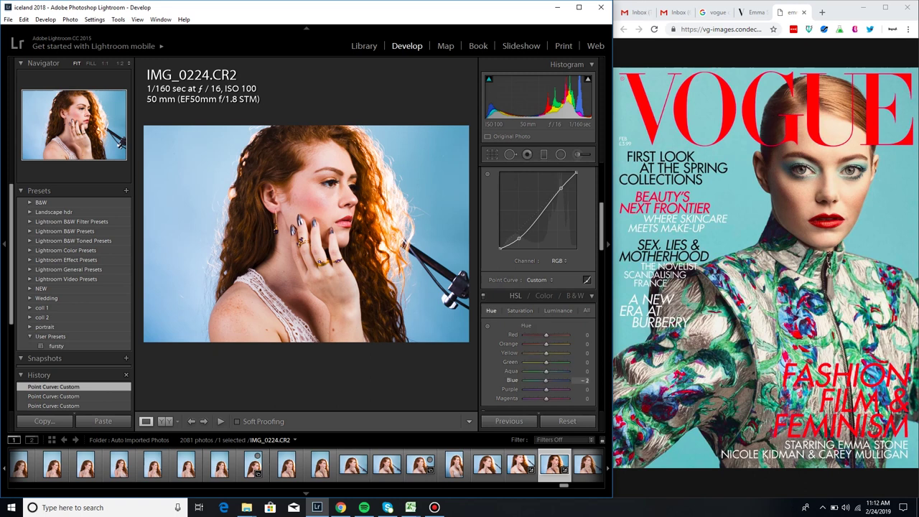
pyautogui.moveTo(547, 380); pyautogui.dragTo(539, 380)
pyautogui.click(520, 311)
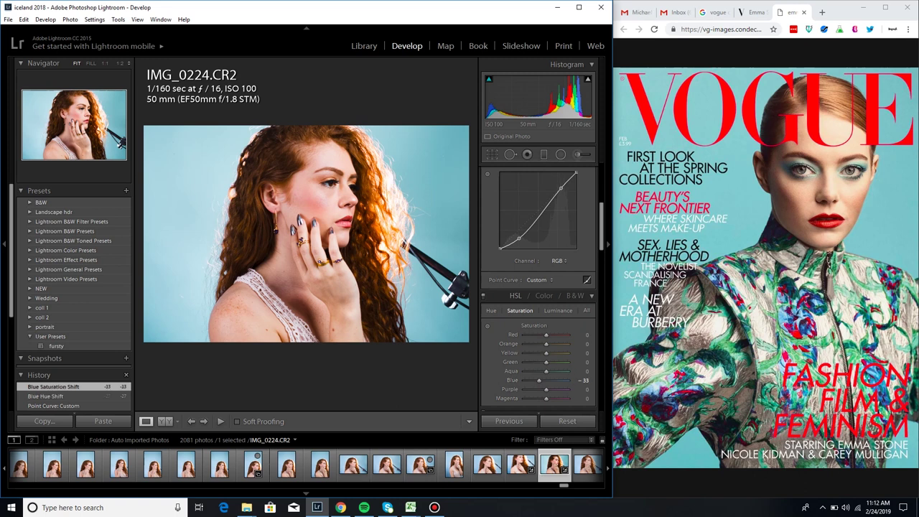
pyautogui.click(492, 310)
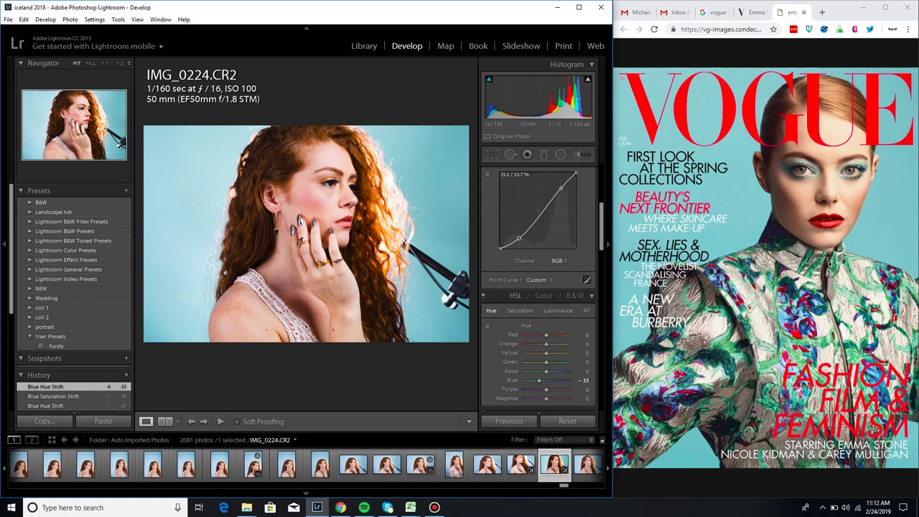
# Step: Set the photo's overall contrast to +10
pyautogui.scroll(5, 538, 215)
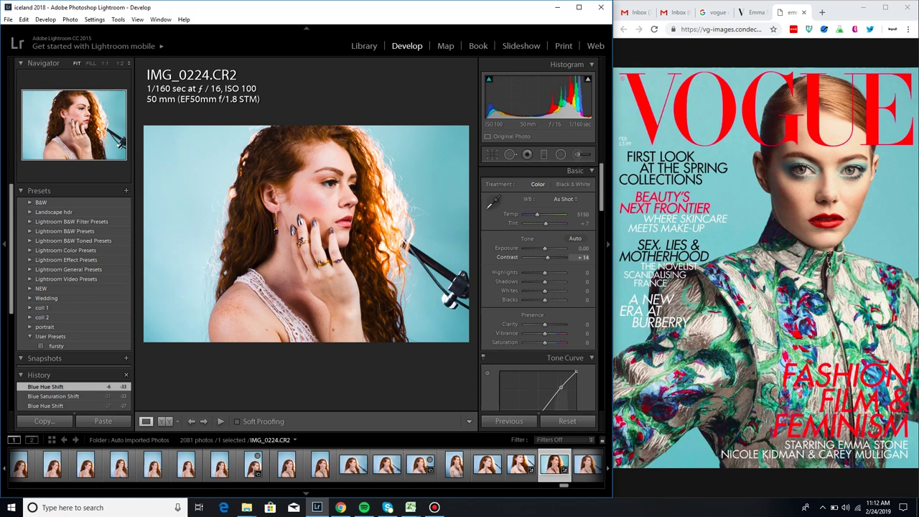
pyautogui.moveTo(547, 257); pyautogui.dragTo(546, 257)
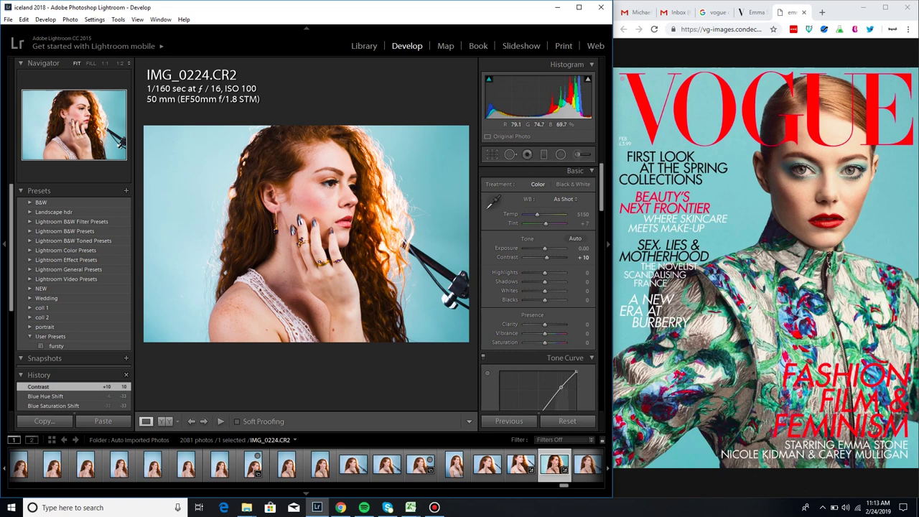
# Step: Set up a new Adjustment Brush for the eyes with exposure 0.32 and sharpness 15
pyautogui.click(331, 181)
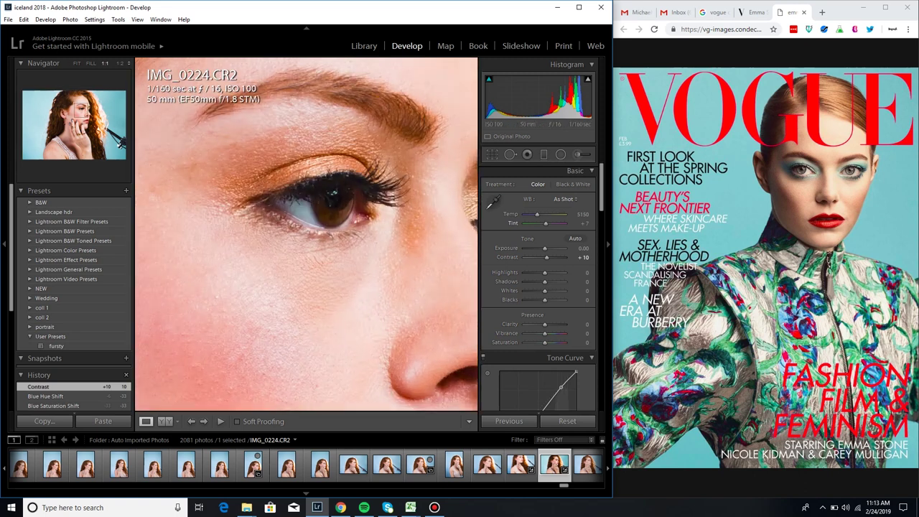
pyautogui.press('k')
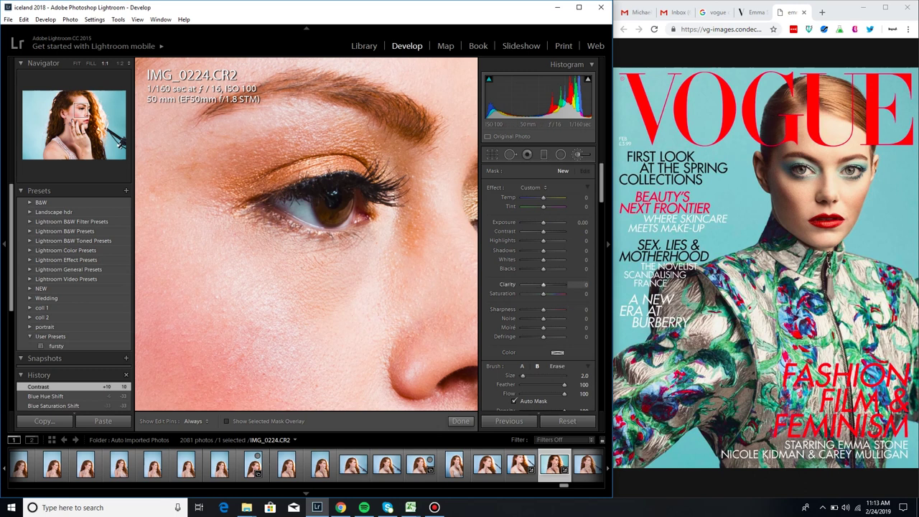
pyautogui.moveTo(544, 309); pyautogui.dragTo(547, 310)
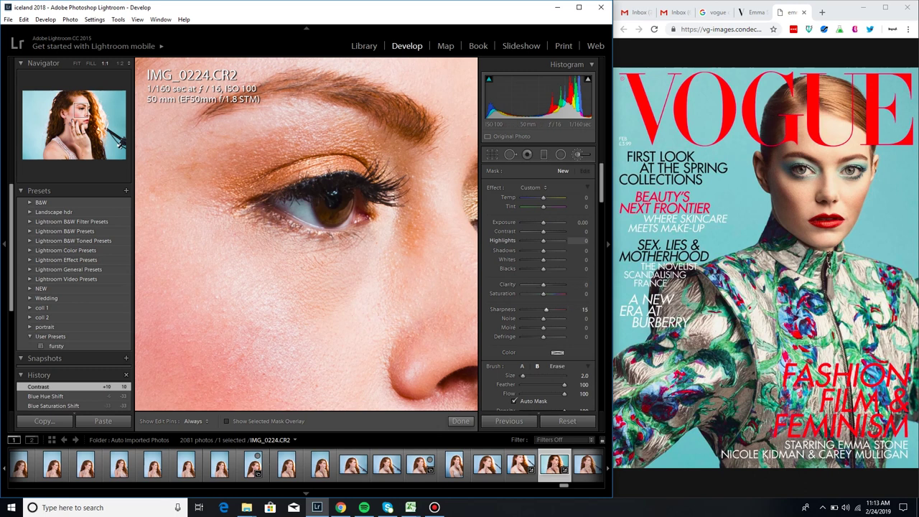
pyautogui.moveTo(543, 223); pyautogui.dragTo(545, 222)
pyautogui.press('h')
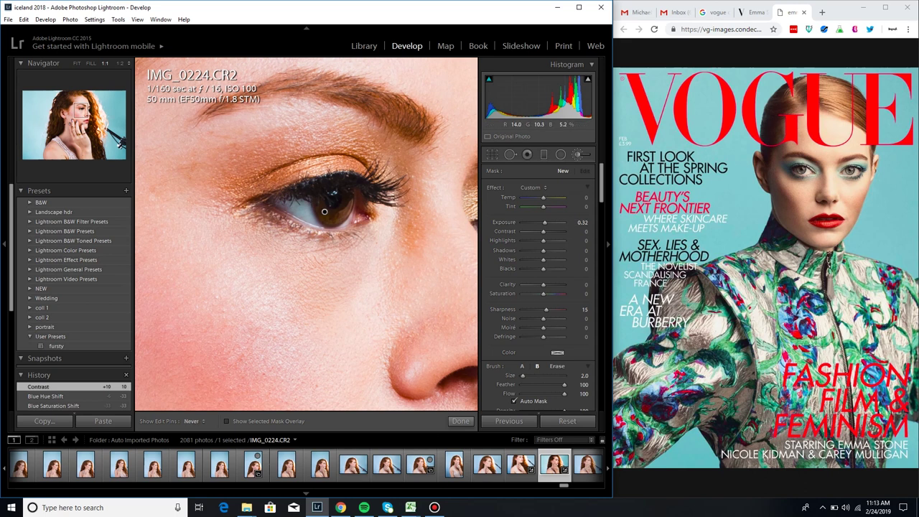
pyautogui.press('h')
pyautogui.click(323, 211)
pyautogui.moveTo(323, 211)
pyautogui.mouseDown()
pyautogui.moveTo(321, 203)
pyautogui.moveTo(338, 215)
pyautogui.moveTo(351, 202)
pyautogui.moveTo(336, 214)
pyautogui.mouseUp()
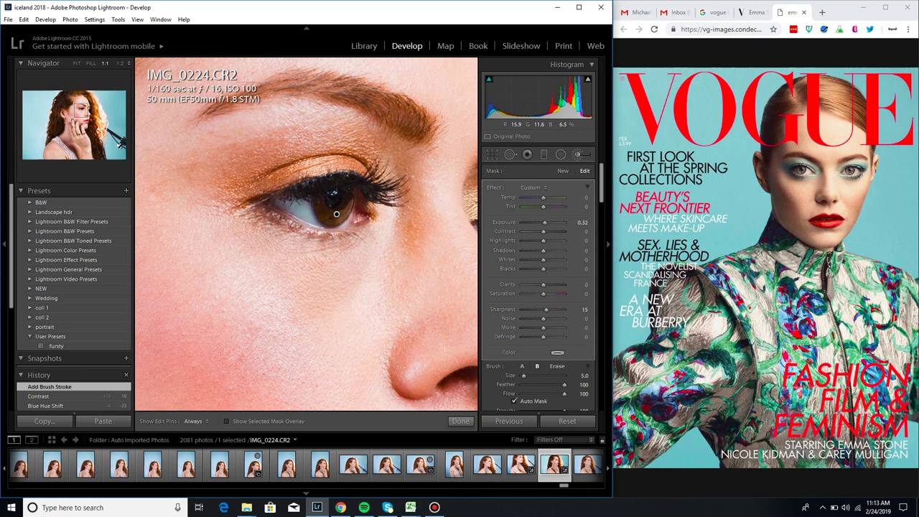
pyautogui.press('Delete')
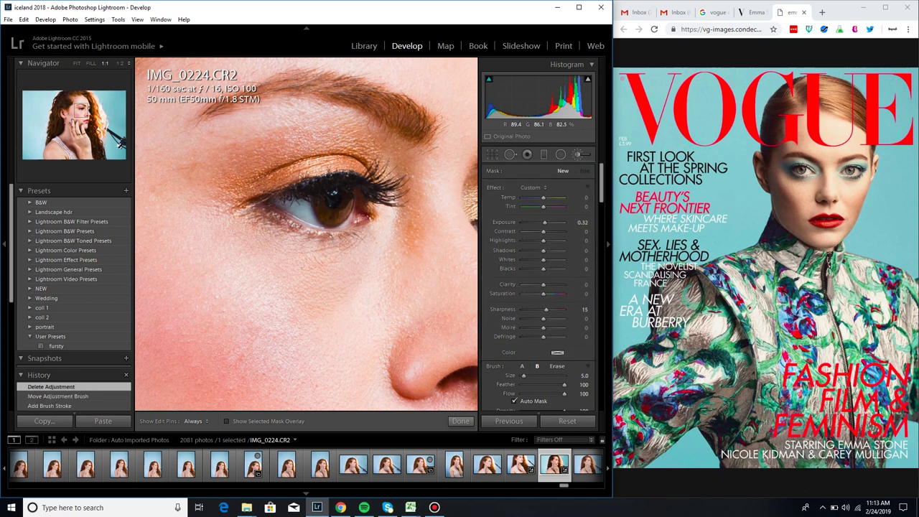
# Step: Paint the nearer eye's iris with a size 7 brush and set exposure 0.69, saturation 6 and blacks -20
pyautogui.scroll(2, 324, 214)
pyautogui.moveTo(324, 213); pyautogui.dragTo(324, 213)
pyautogui.moveTo(334, 204); pyautogui.dragTo(334, 204)
pyautogui.moveTo(543, 294); pyautogui.dragTo(545, 294)
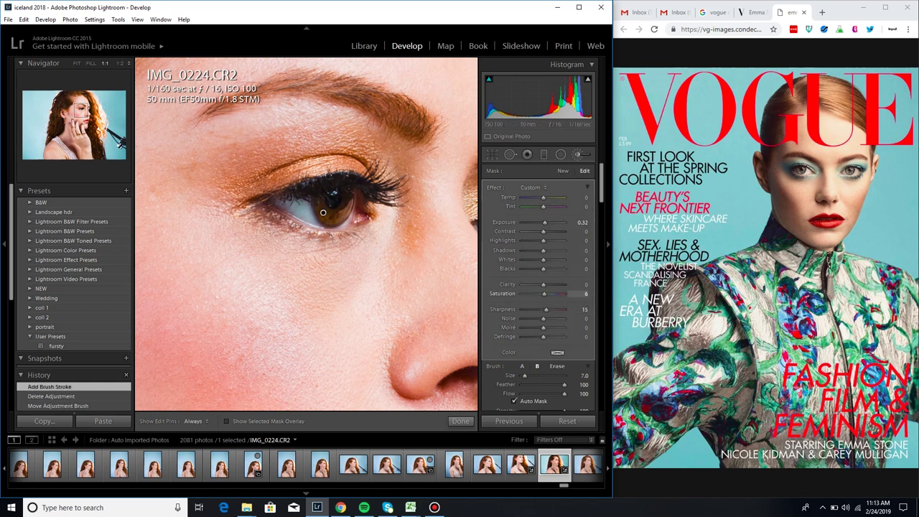
pyautogui.moveTo(545, 222); pyautogui.dragTo(547, 222)
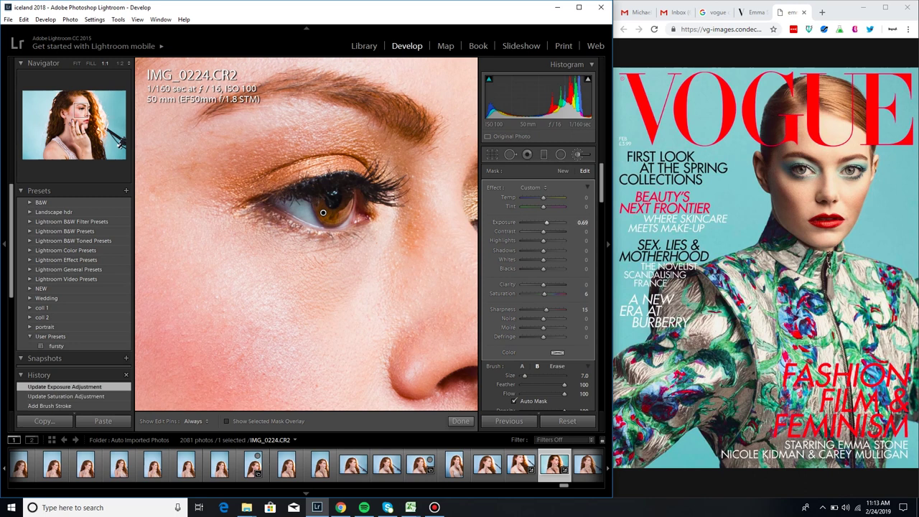
pyautogui.press('o')
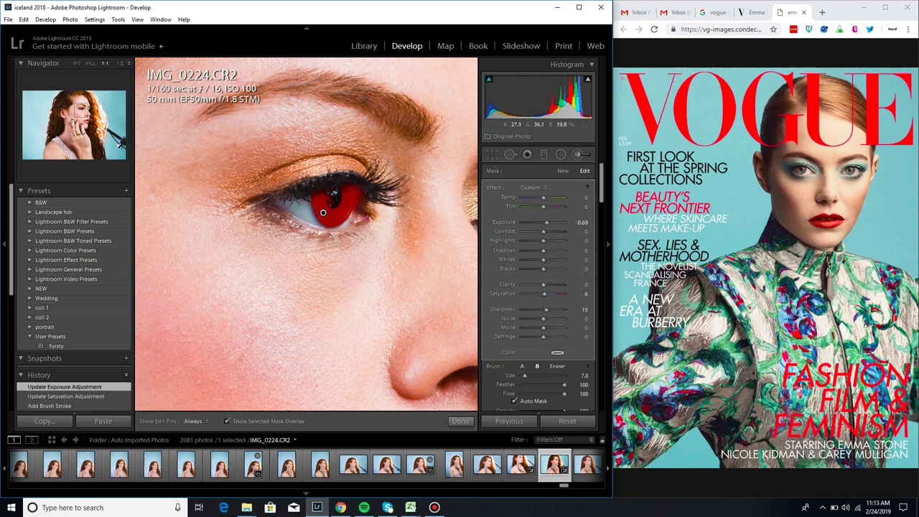
pyautogui.moveTo(544, 269); pyautogui.dragTo(539, 270)
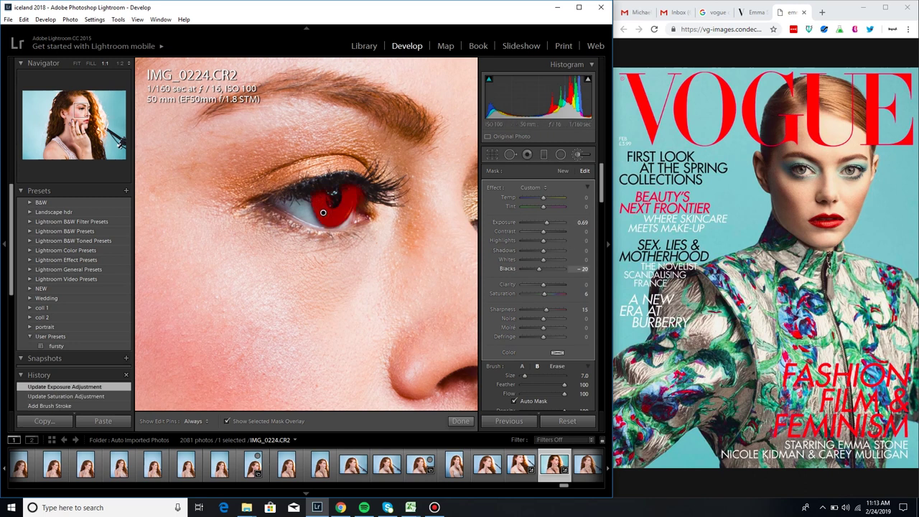
# Step: Trim the nearer eye's iris mask with a size 5 eraser and hide the mask overlay
pyautogui.press('alt')
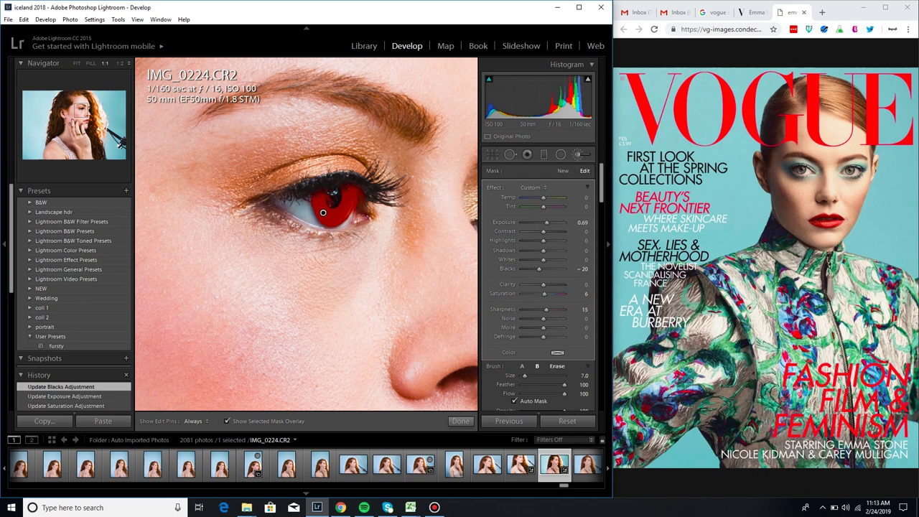
pyautogui.press('h')
pyautogui.press('[')
pyautogui.press('[')
pyautogui.press('[')
pyautogui.press('[')
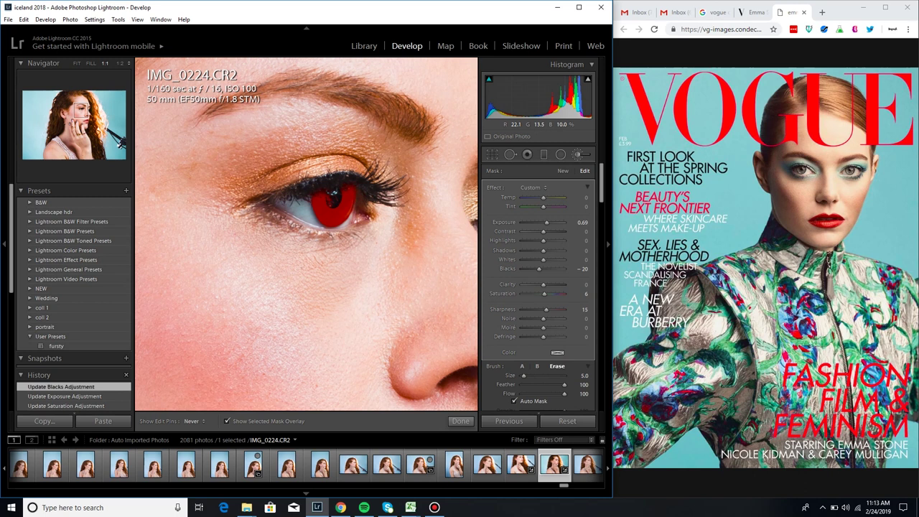
pyautogui.click(323, 213)
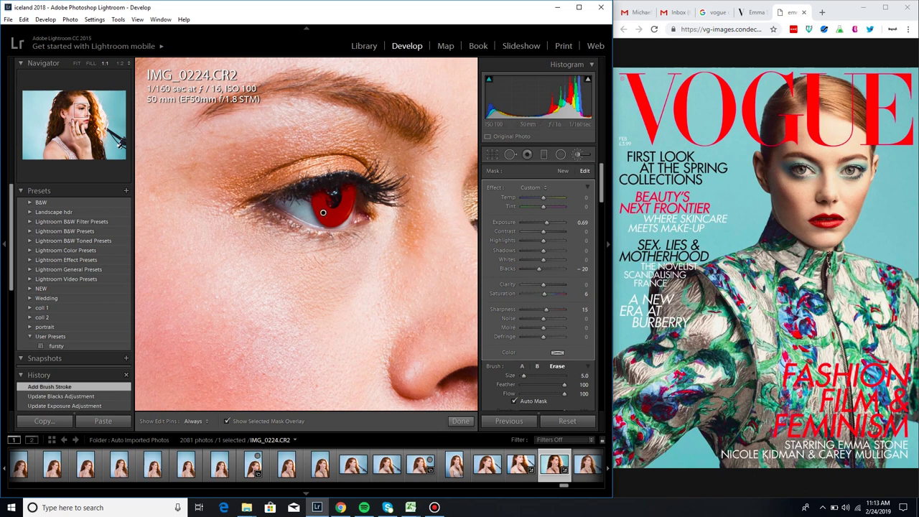
pyautogui.press('h')
pyautogui.click(324, 213)
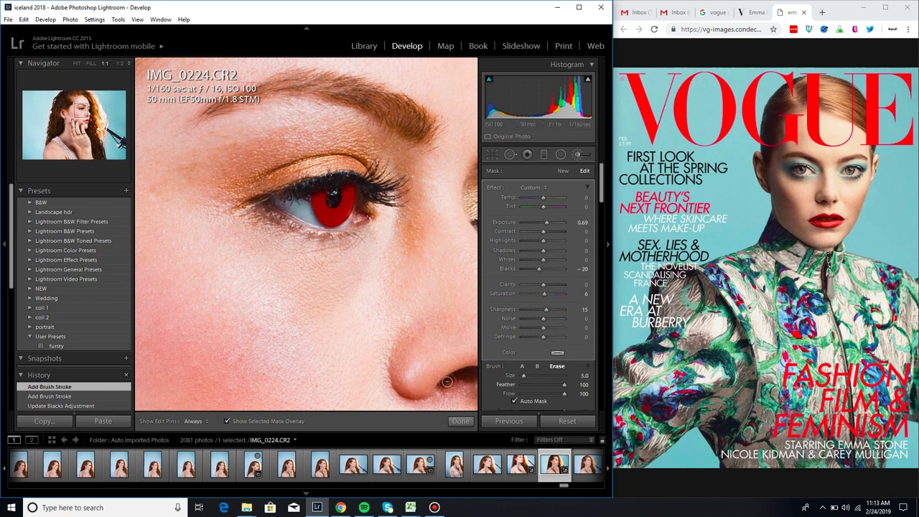
pyautogui.press('h')
pyautogui.press('o')
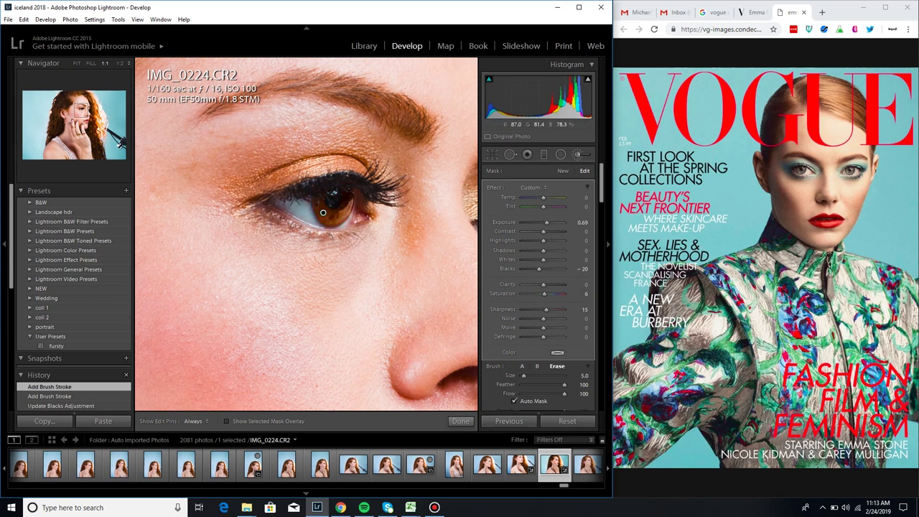
# Step: Extend the brush adjustment to the farther eye's iris at size 7 and set its blacks to -31
pyautogui.moveTo(402, 186); pyautogui.dragTo(205, 251)
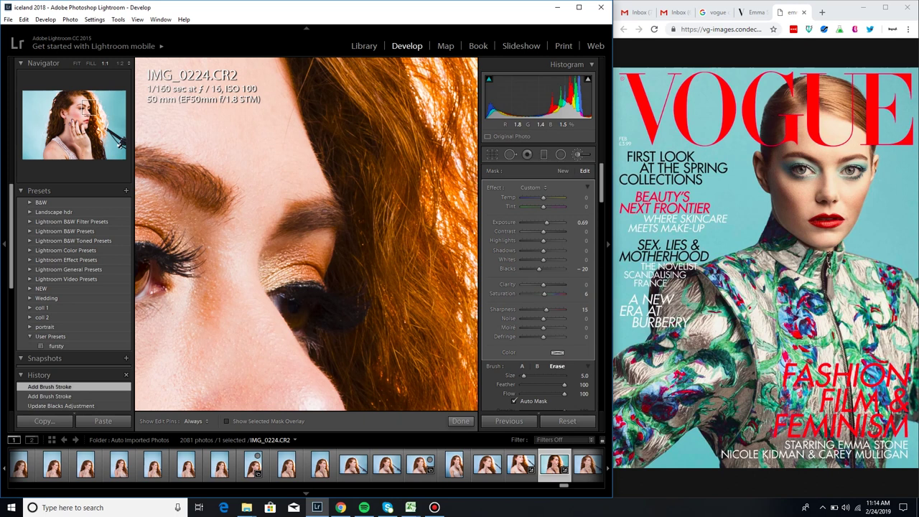
pyautogui.click(537, 367)
pyautogui.press('h')
pyautogui.press('h')
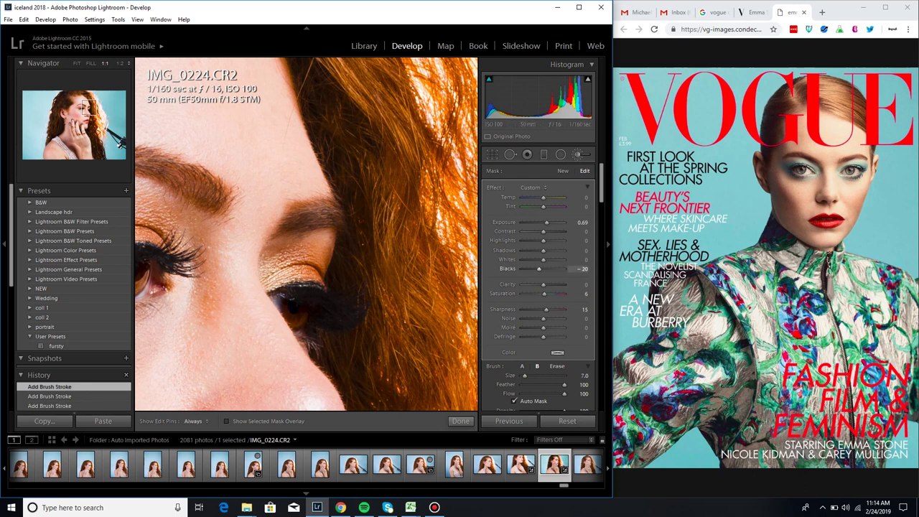
pyautogui.moveTo(539, 268); pyautogui.dragTo(536, 268)
pyautogui.press('h')
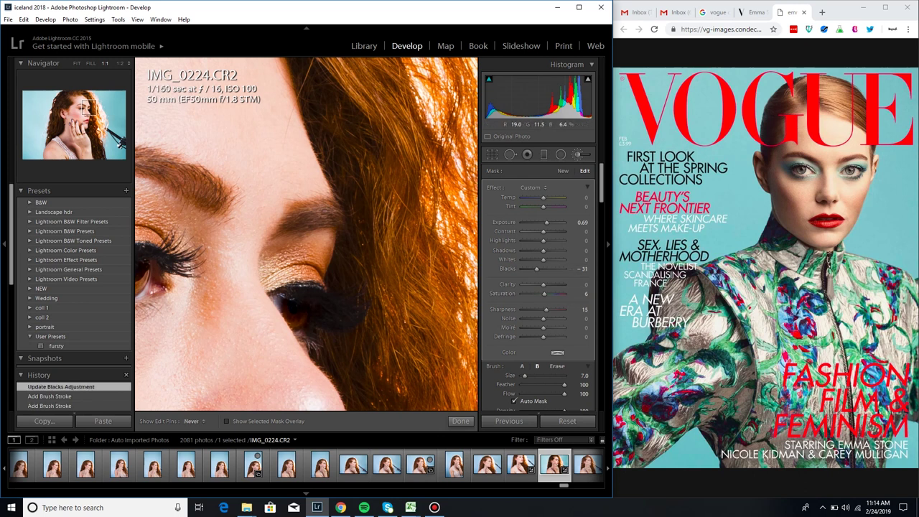
pyautogui.moveTo(296, 307); pyautogui.dragTo(300, 315)
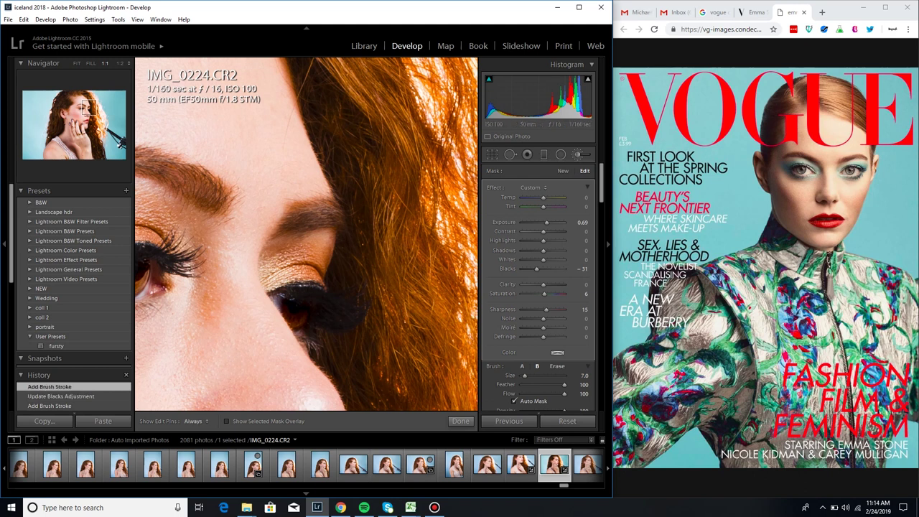
# Step: Check the eye edits in the full portrait and inspect the nearer eye up close
pyautogui.press('z')
pyautogui.press('z')
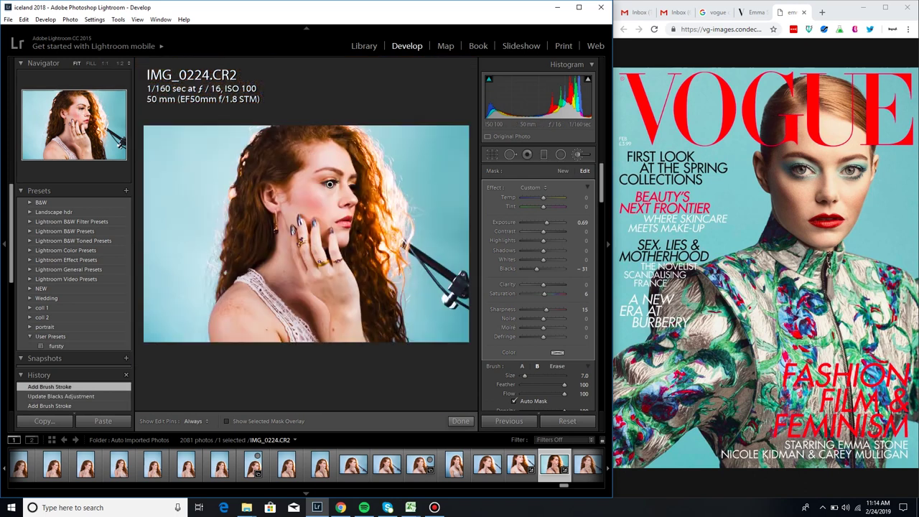
pyautogui.press('q')
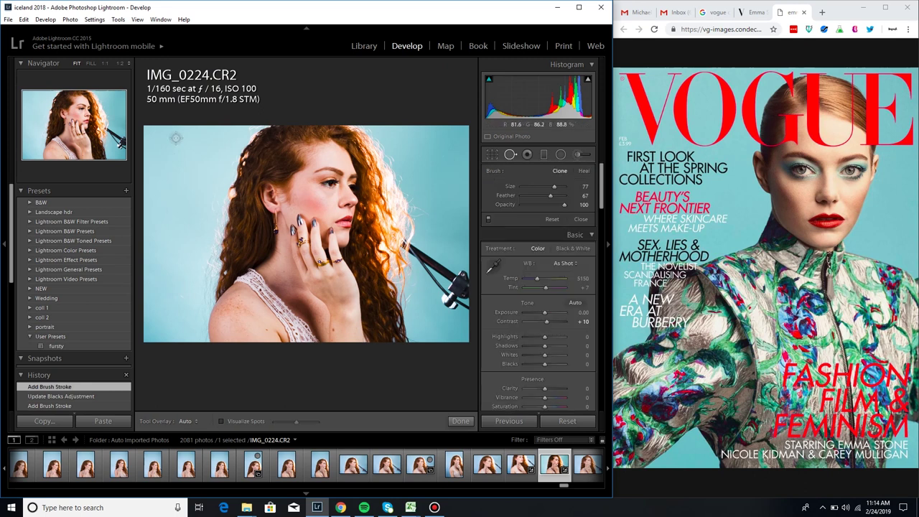
pyautogui.press('z')
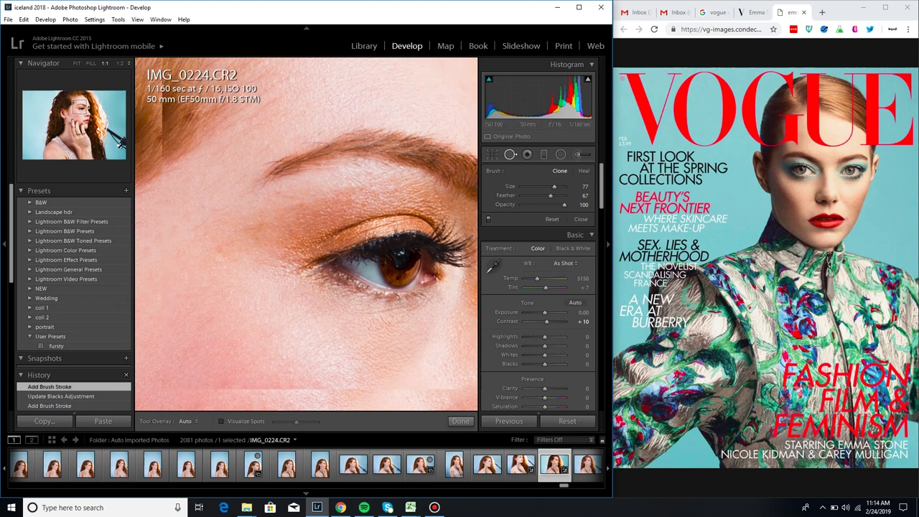
pyautogui.press('z')
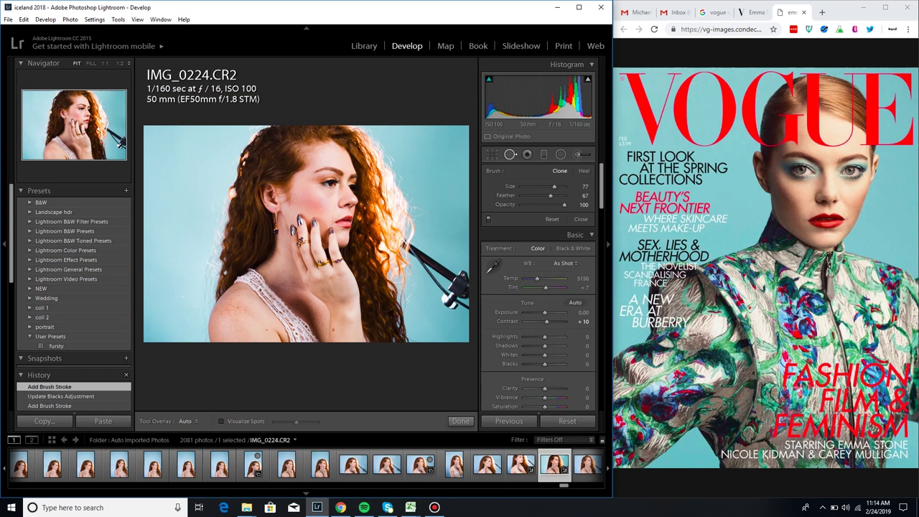
# Step: Paint the earring's purple stone with a new size 7 Adjustment Brush at exposure 0.32 and sharpness 15
pyautogui.click(80, 123)
pyautogui.moveTo(79, 123)
pyautogui.mouseDown()
pyautogui.moveTo(95, 125)
pyautogui.moveTo(87, 124)
pyautogui.mouseUp()
pyautogui.press('z')
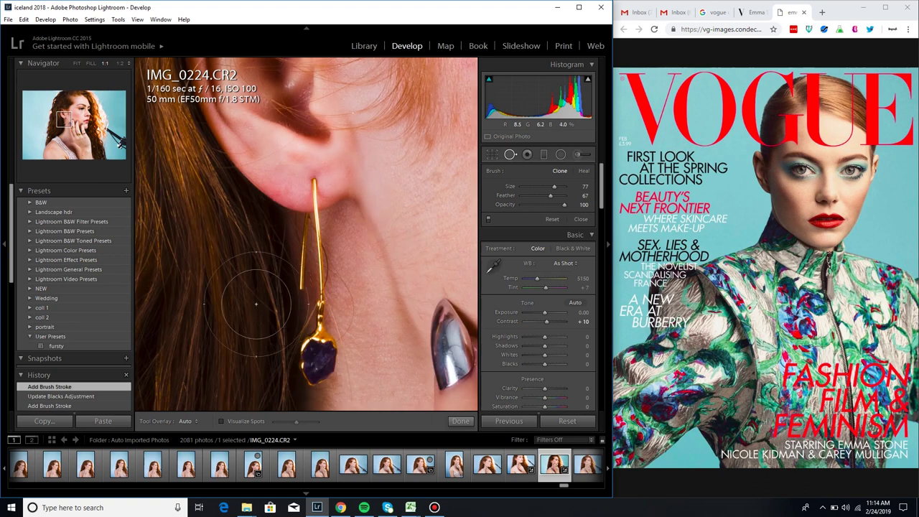
pyautogui.moveTo(64, 119); pyautogui.dragTo(68, 128)
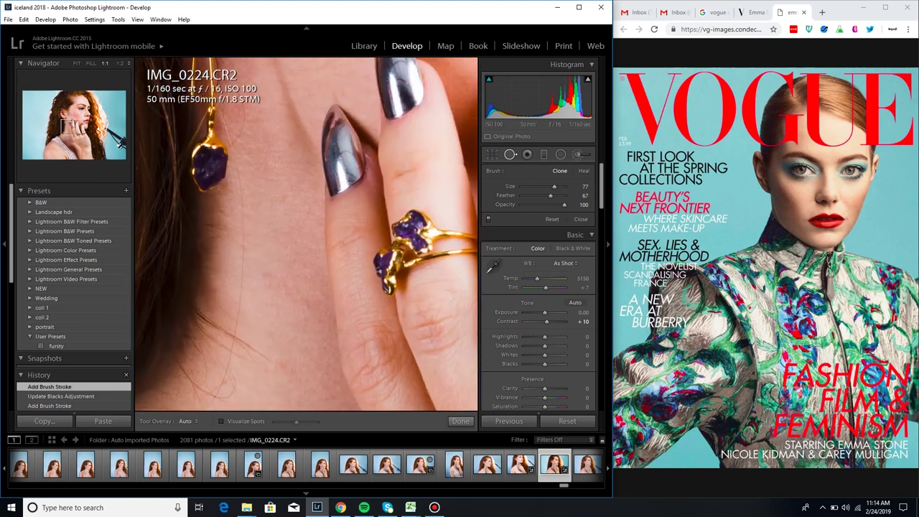
pyautogui.press('k')
pyautogui.press('h')
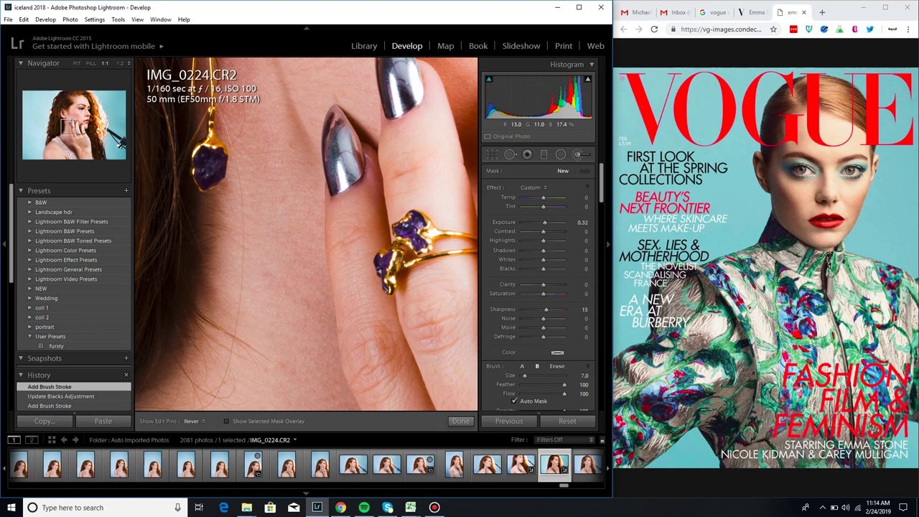
pyautogui.press('h')
pyautogui.click(206, 163)
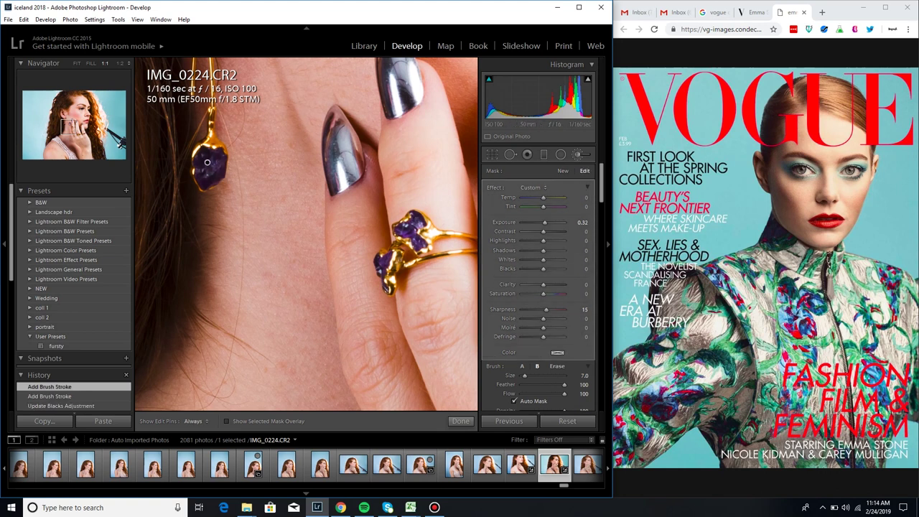
# Step: Trim the edge of the earring stone's mask with a size 5 eraser, using the mask overlay as a guide
pyautogui.press('o')
pyautogui.click(557, 366)
pyautogui.press('h')
pyautogui.moveTo(189, 173); pyautogui.dragTo(188, 189)
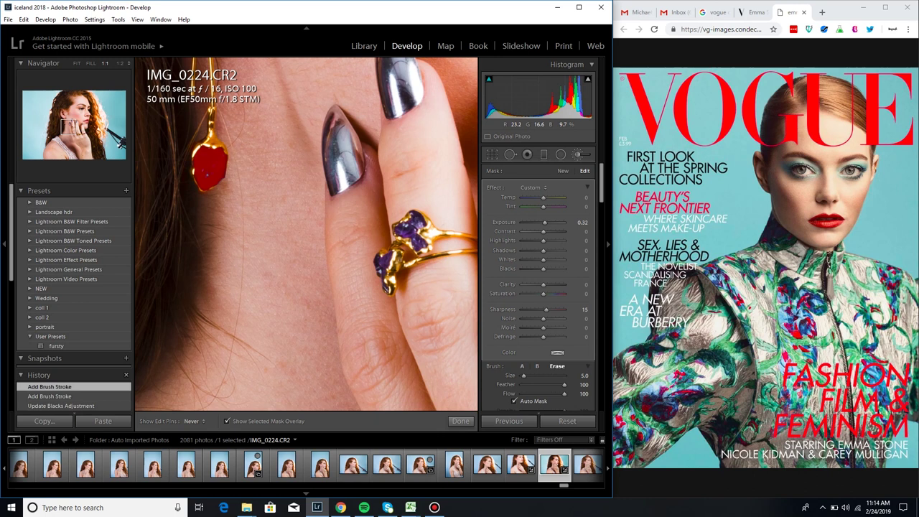
pyautogui.press('h')
pyautogui.press('o')
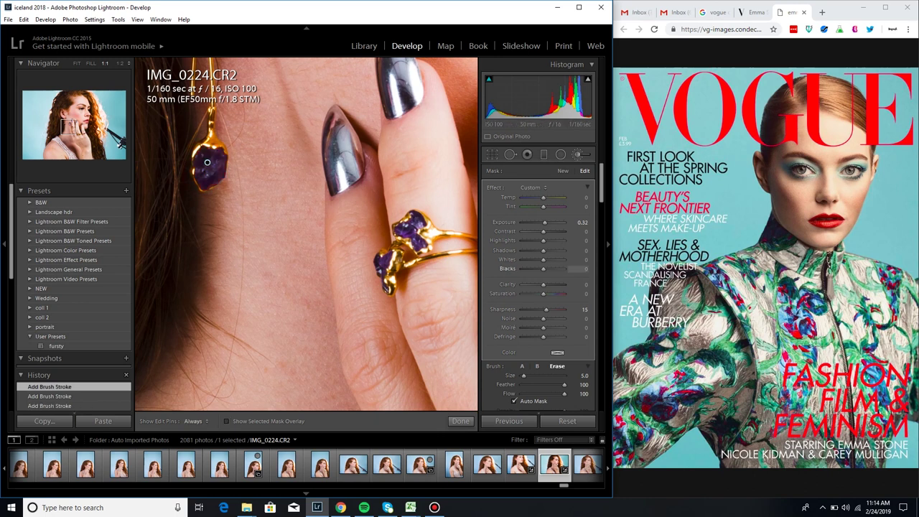
# Step: Set the earring stone adjustment's exposure to 0.78 and sharpness to 8
pyautogui.press(',')
pyautogui.press(',')
pyautogui.press(',')
pyautogui.press(',')
pyautogui.press(',')
pyautogui.moveTo(545, 223); pyautogui.dragTo(548, 223)
pyautogui.moveTo(546, 309); pyautogui.dragTo(545, 309)
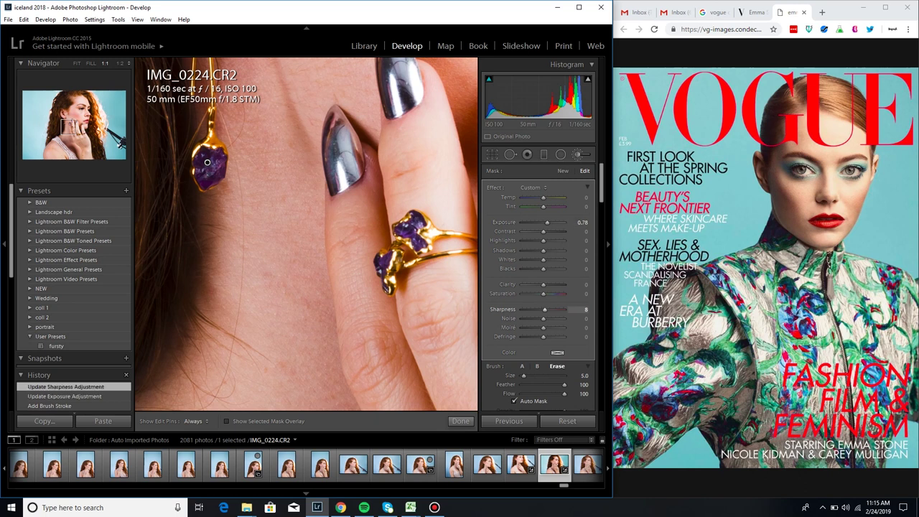
# Step: Raise the earring stone adjustment's exposure to 1.15
pyautogui.press('.')
pyautogui.press('.')
pyautogui.press('.')
pyautogui.press('.')
pyautogui.press('.')
pyautogui.press('.')
pyautogui.press('=')
pyautogui.press('=')
pyautogui.press('=')
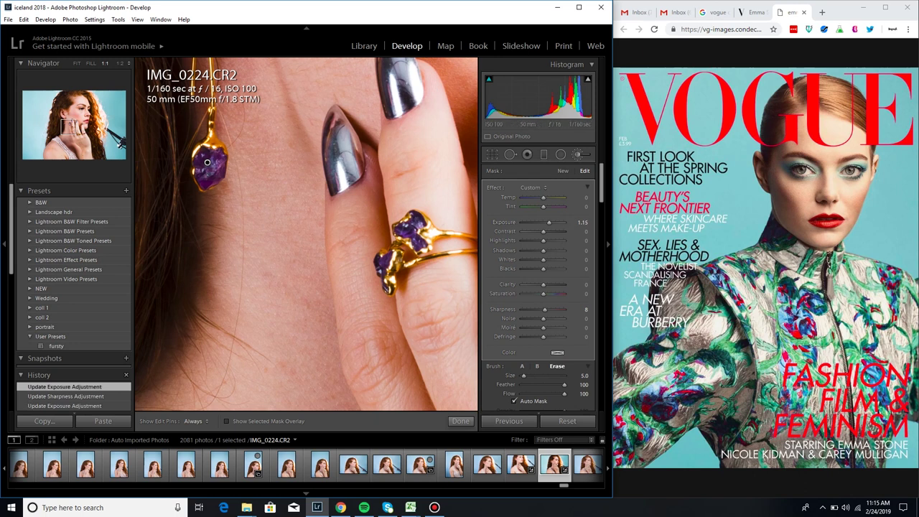
# Step: Examine the brightened earring in the whole portrait and at 1:2 zoom beside the hand and rings
pyautogui.click(77, 63)
pyautogui.press('z')
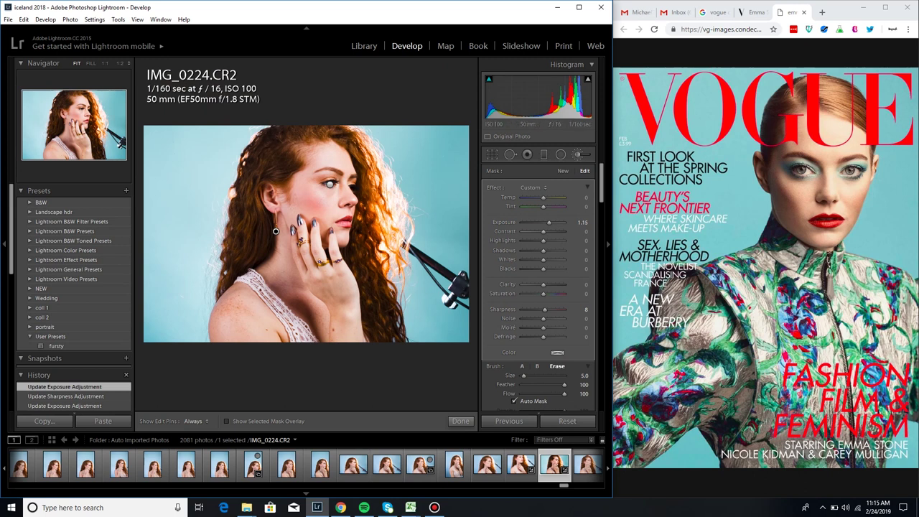
pyautogui.scroll(-10, 539, 287)
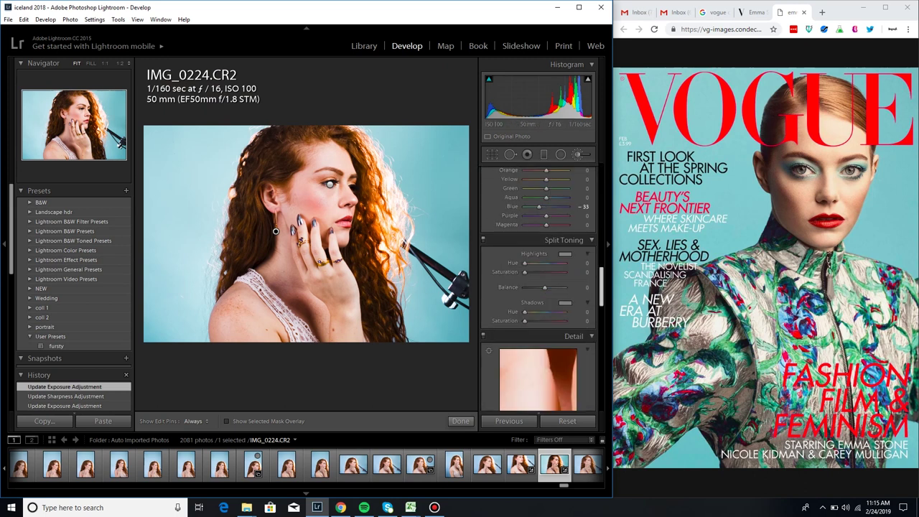
pyautogui.scroll(3, 539, 287)
pyautogui.click(120, 63)
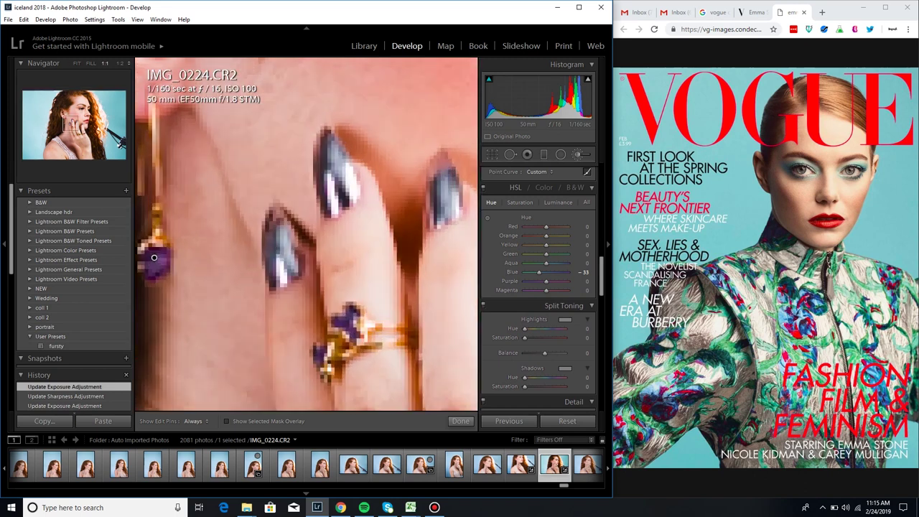
pyautogui.click(129, 63)
pyautogui.click(105, 117)
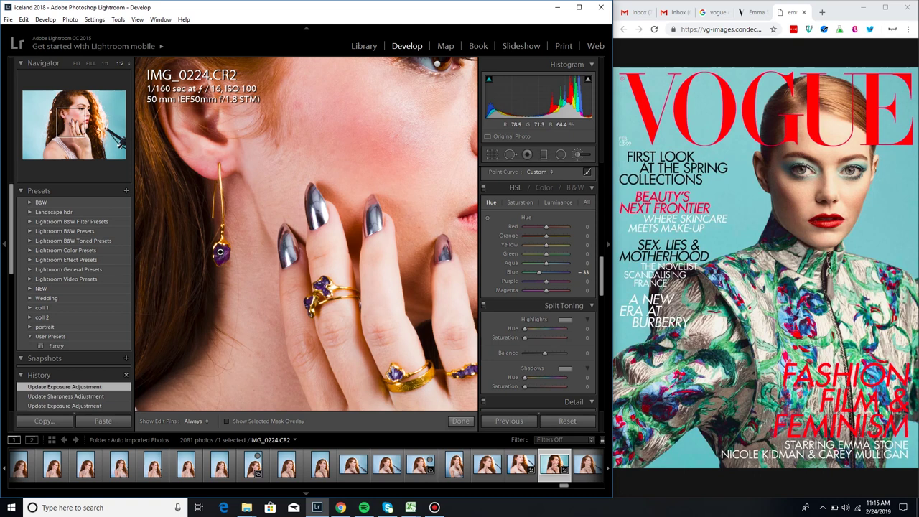
pyautogui.scroll(5, 539, 287)
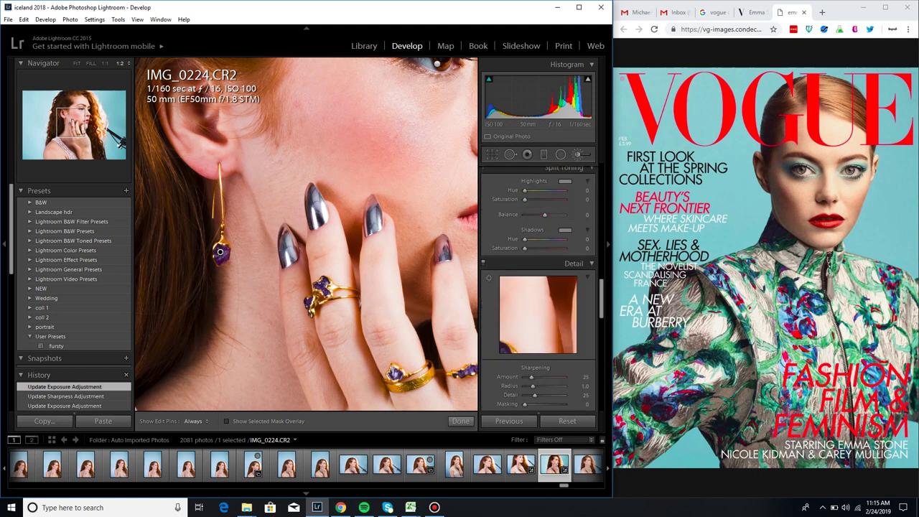
pyautogui.scroll(6, 539, 287)
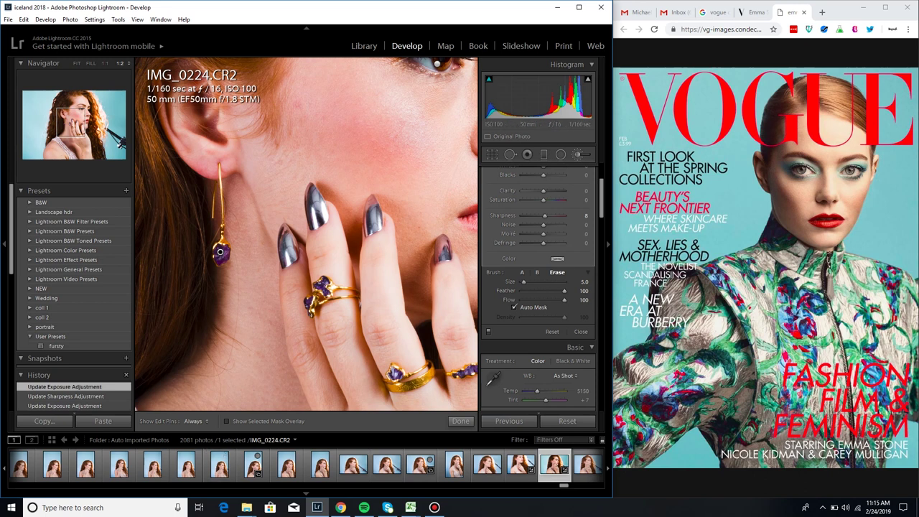
# Step: Erase a small spot from the middle of the earring stone's mask with a size 1 eraser, checking the mask overlay
pyautogui.press('o')
pyautogui.press('[')
pyautogui.press('[')
pyautogui.press('h')
pyautogui.press('[')
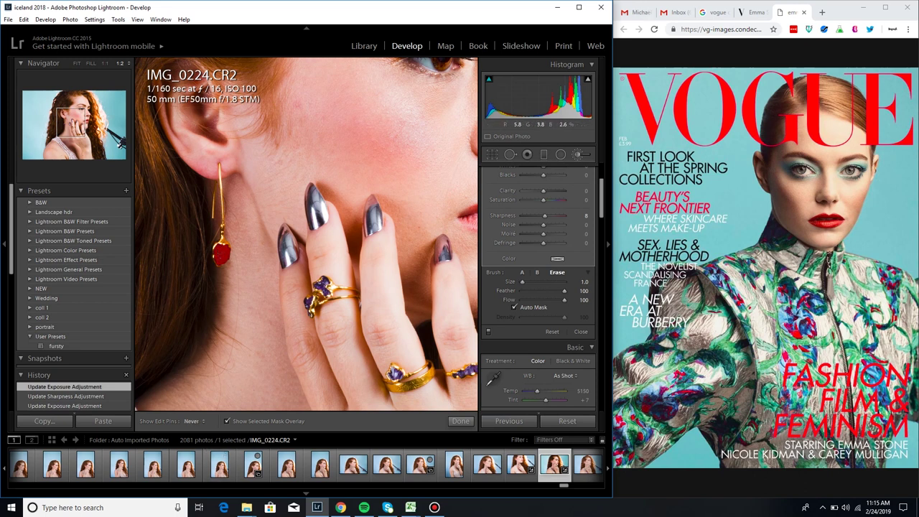
pyautogui.press('h')
pyautogui.click(221, 252)
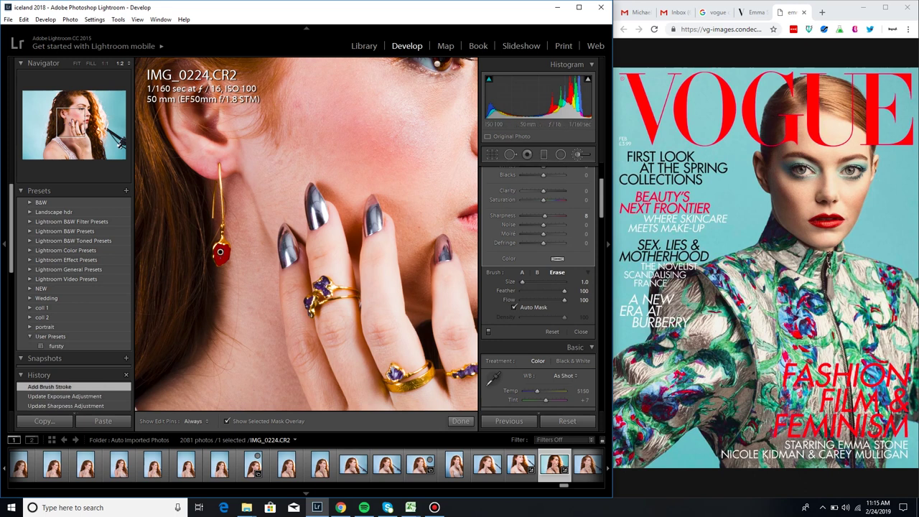
pyautogui.press('o')
# Step: Set the Purple luminance to +42 and the earring stone adjustment's temperature to -13
pyautogui.moveTo(602, 203)
pyautogui.mouseDown()
pyautogui.moveTo(602, 297)
pyautogui.moveTo(602, 278)
pyautogui.mouseUp()
pyautogui.click(558, 226)
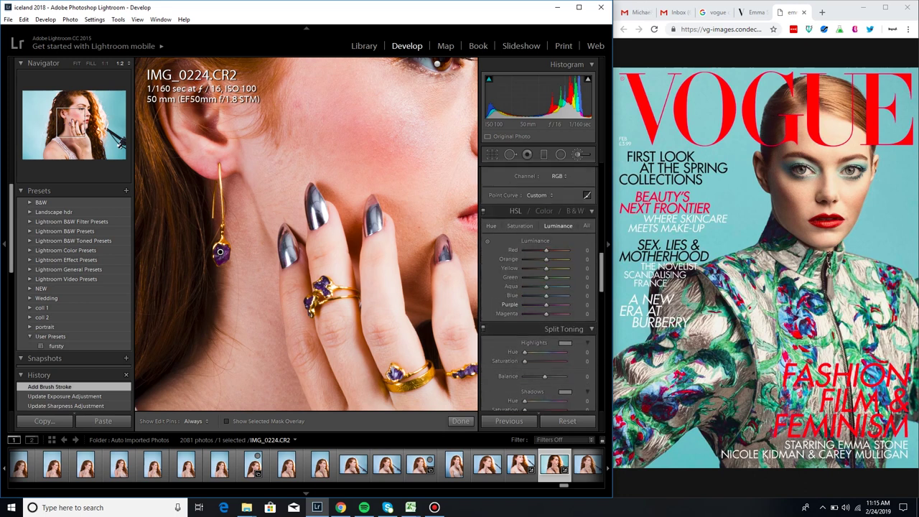
pyautogui.moveTo(546, 305); pyautogui.dragTo(555, 304)
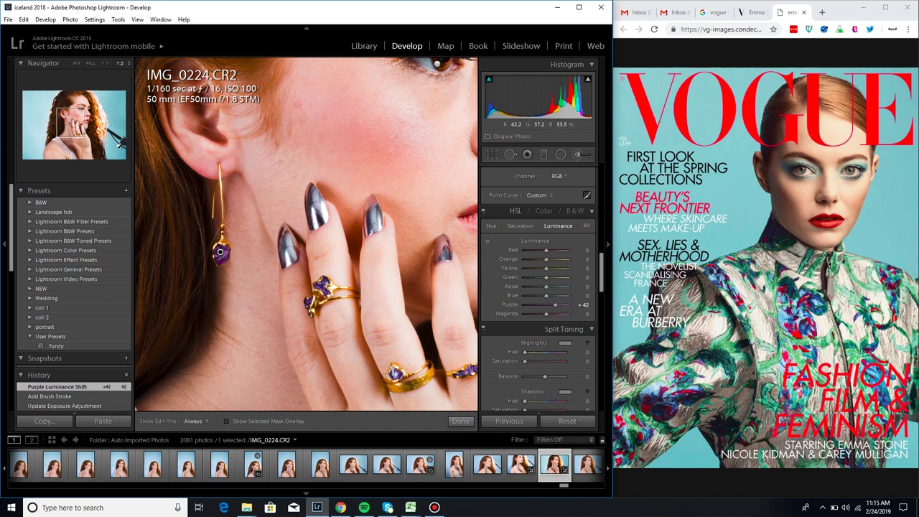
pyautogui.press('k')
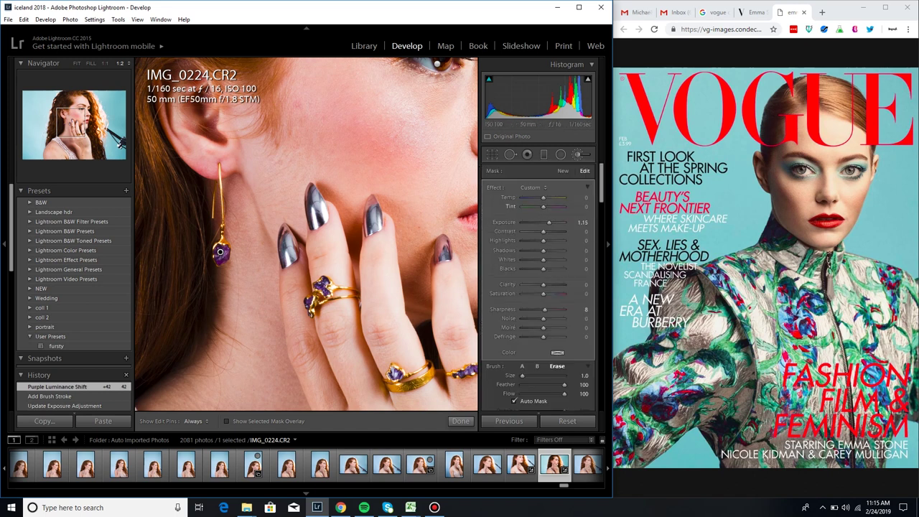
pyautogui.moveTo(543, 197); pyautogui.dragTo(540, 198)
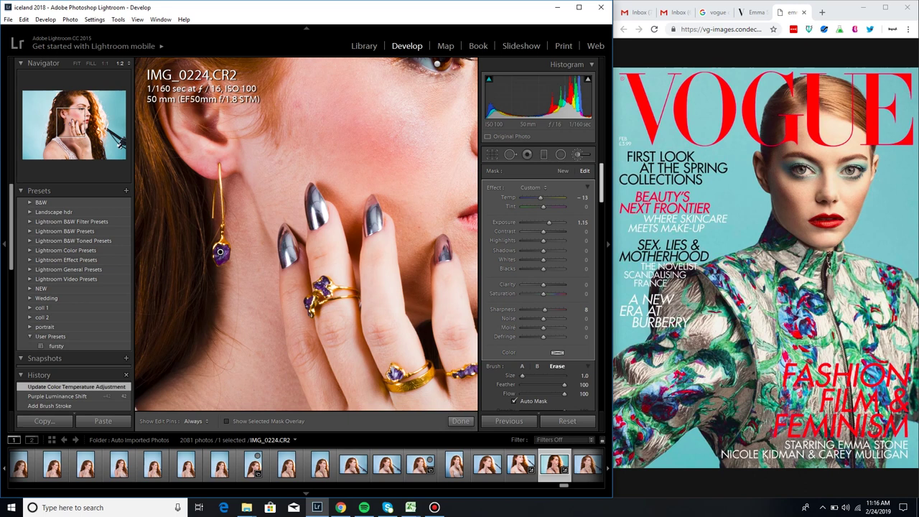
# Step: Set the Purple luminance to +44, compare the result in the whole portrait and close the Adjustment Brush
pyautogui.moveTo(602, 183); pyautogui.dragTo(602, 305)
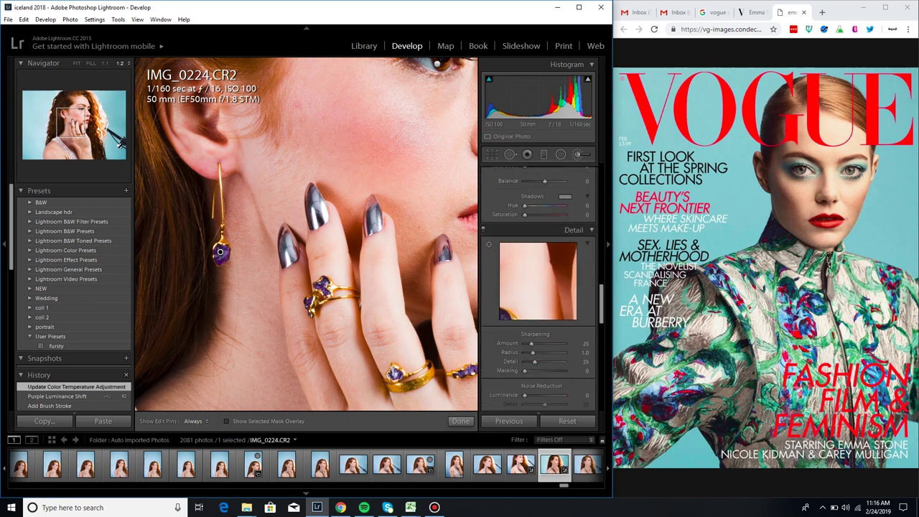
pyautogui.scroll(-2, 539, 287)
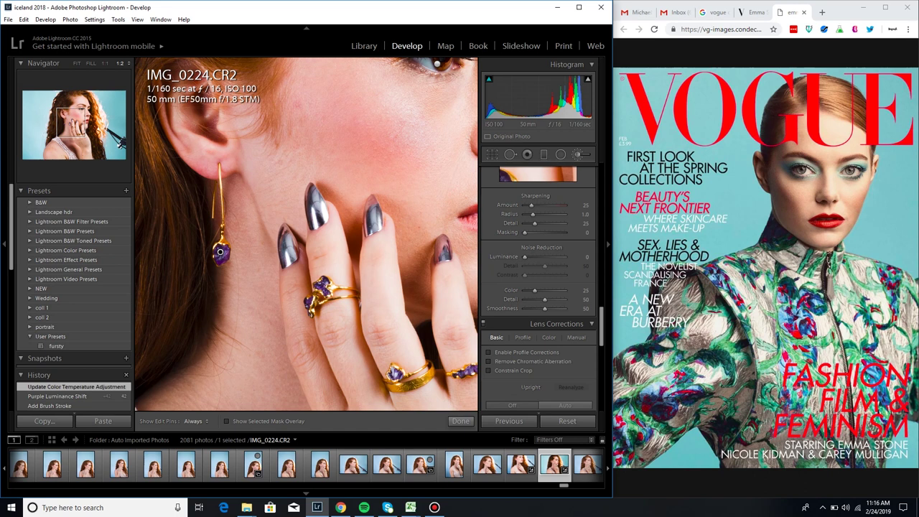
pyautogui.hotkey('ctrl', '3')
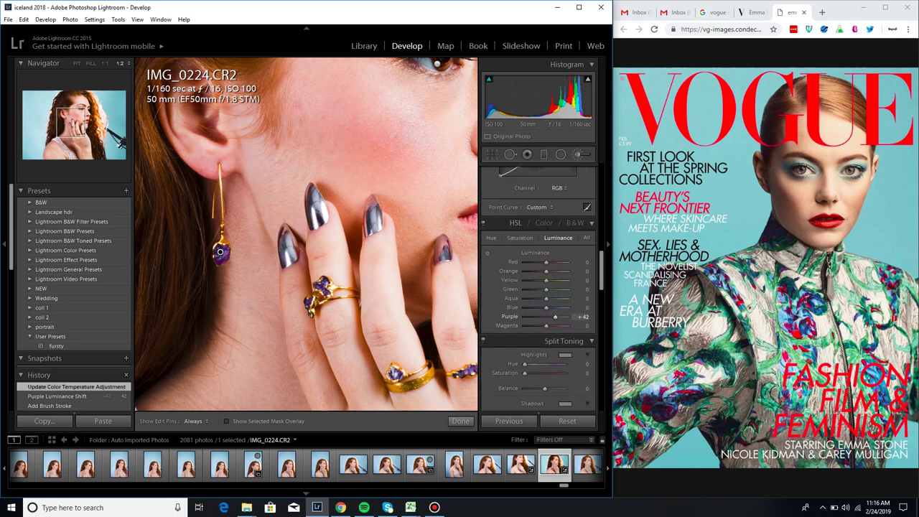
pyautogui.moveTo(220, 252); pyautogui.dragTo(221, 252)
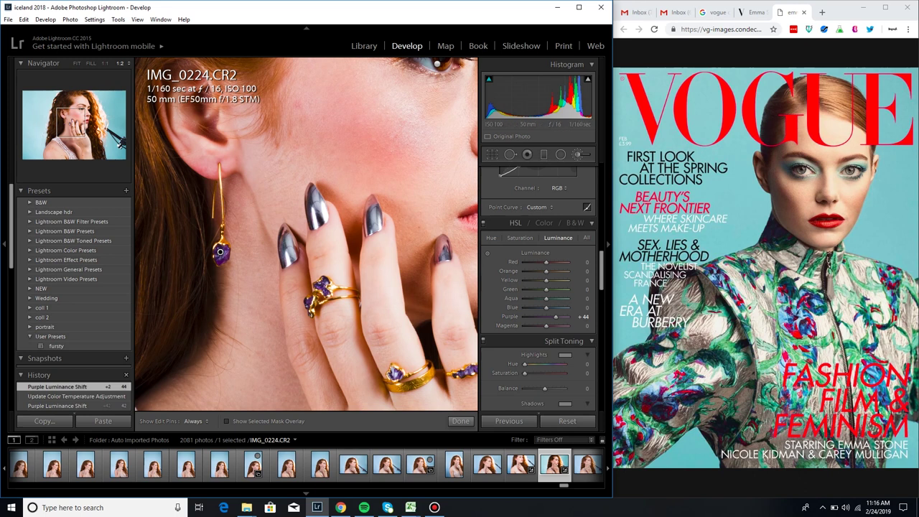
pyautogui.press('z')
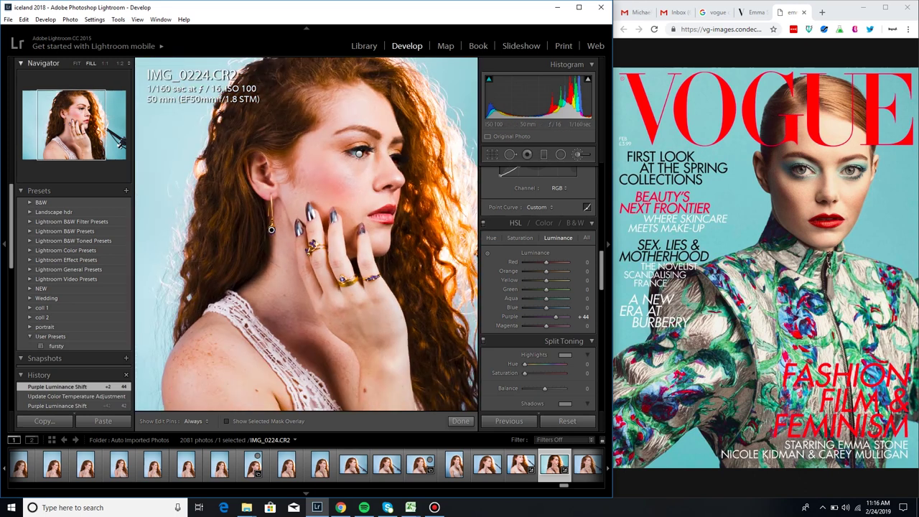
pyautogui.hotkey('ctrl', '-')
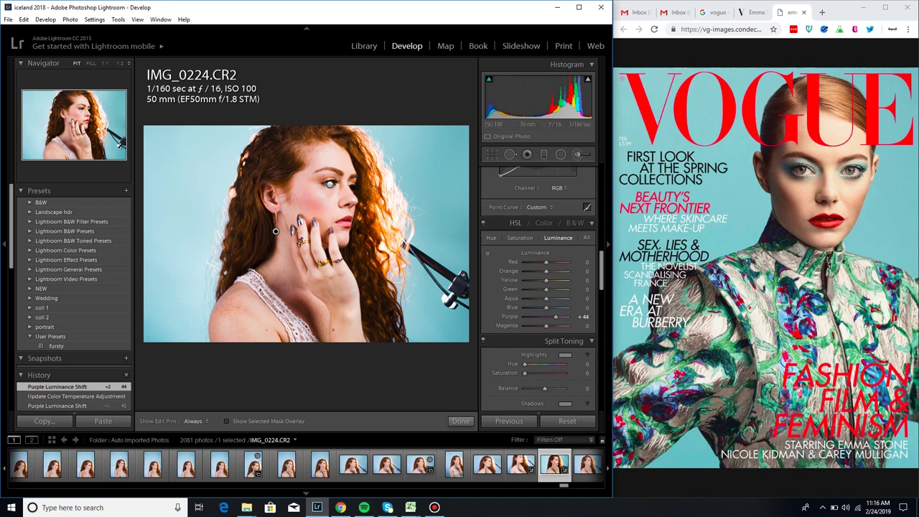
pyautogui.click(579, 154)
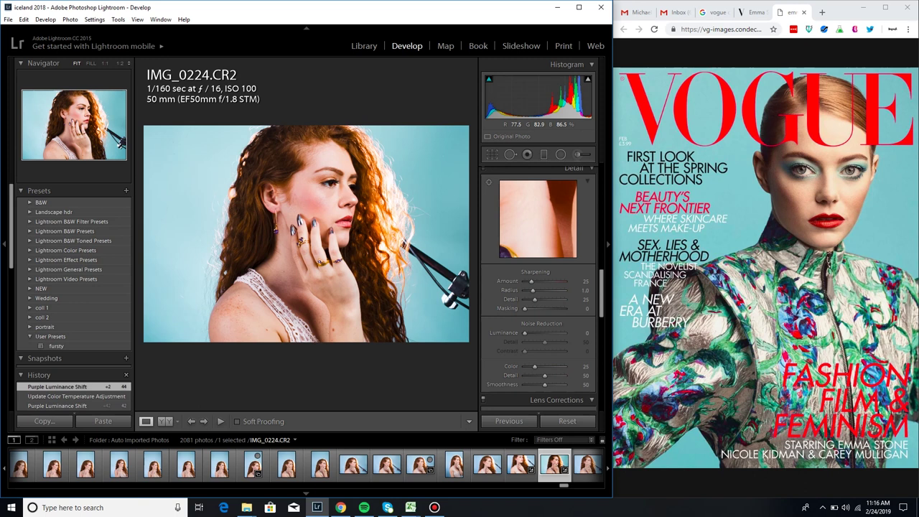
# Step: Start a new Adjustment Brush mask with exposure 0 and contrast 10, and hide the edit pins over the zoomed hand
pyautogui.click(74, 127)
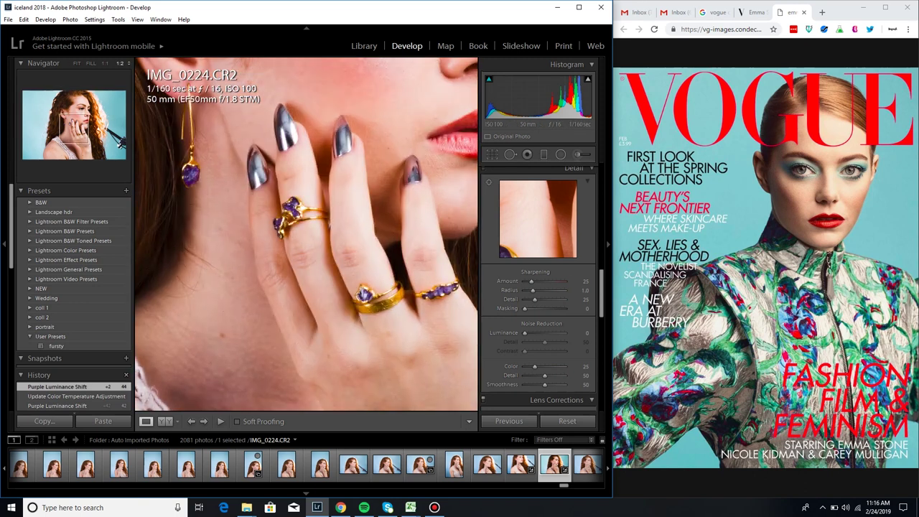
pyautogui.hotkey('ctrl', '2')
pyautogui.hotkey('ctrl', '1')
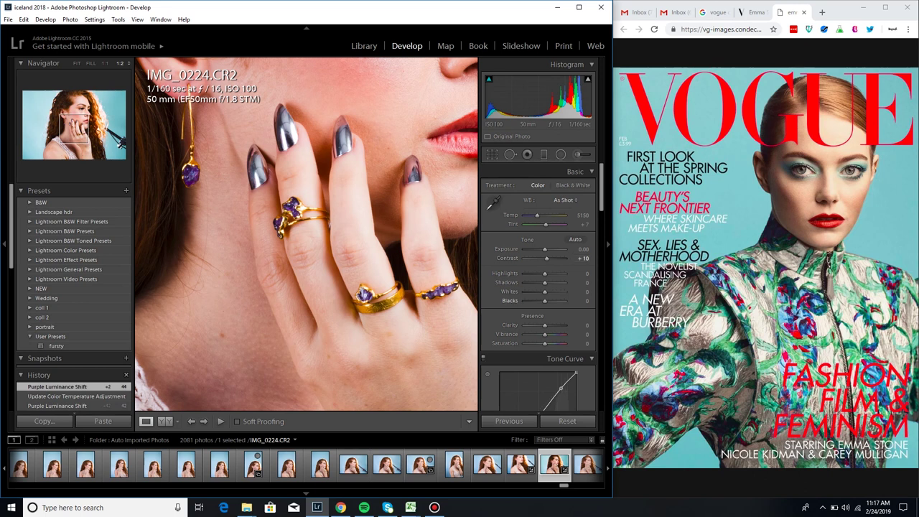
pyautogui.press('k')
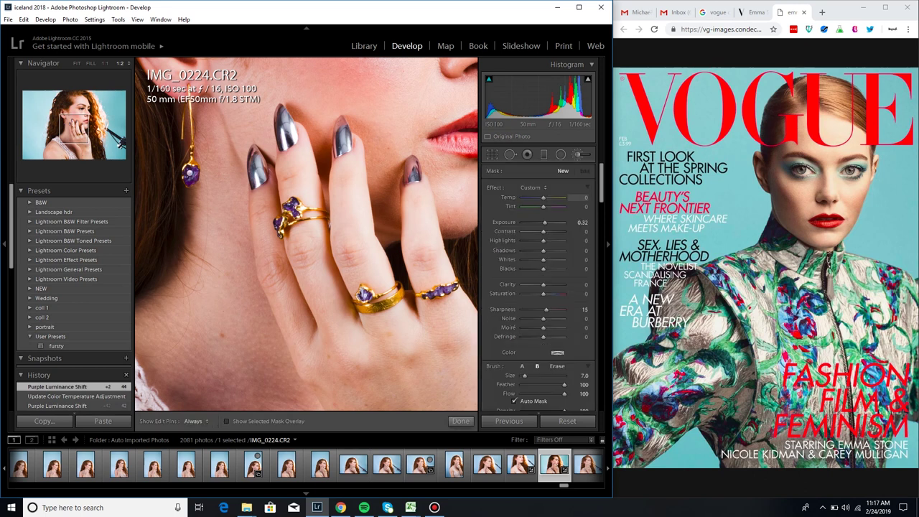
pyautogui.click(578, 223)
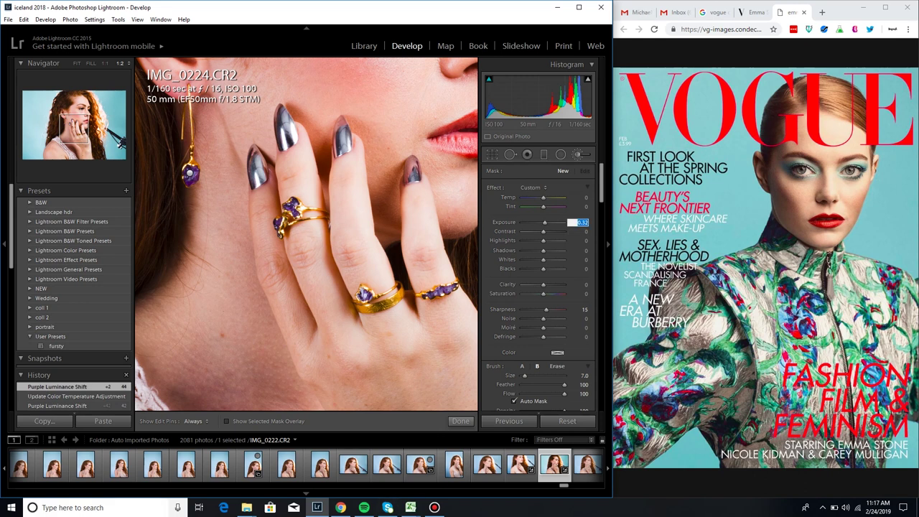
pyautogui.write('0')
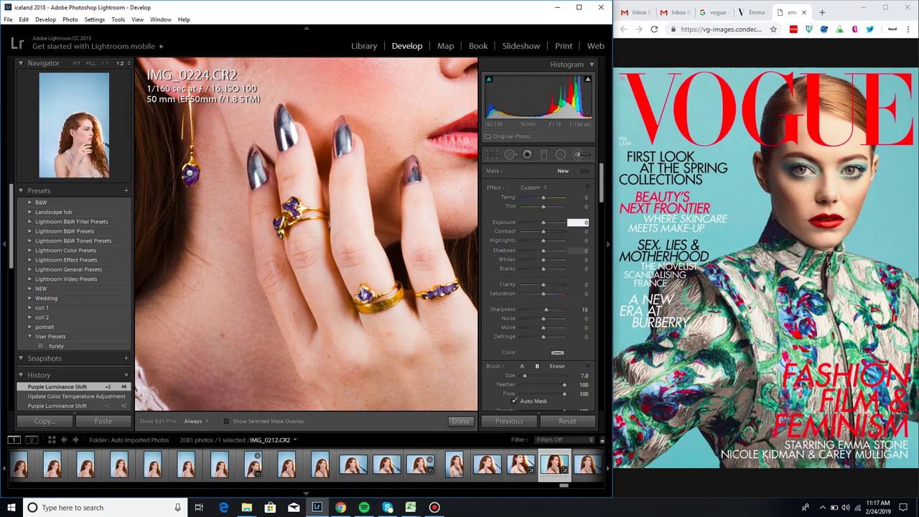
pyautogui.press('Tab')
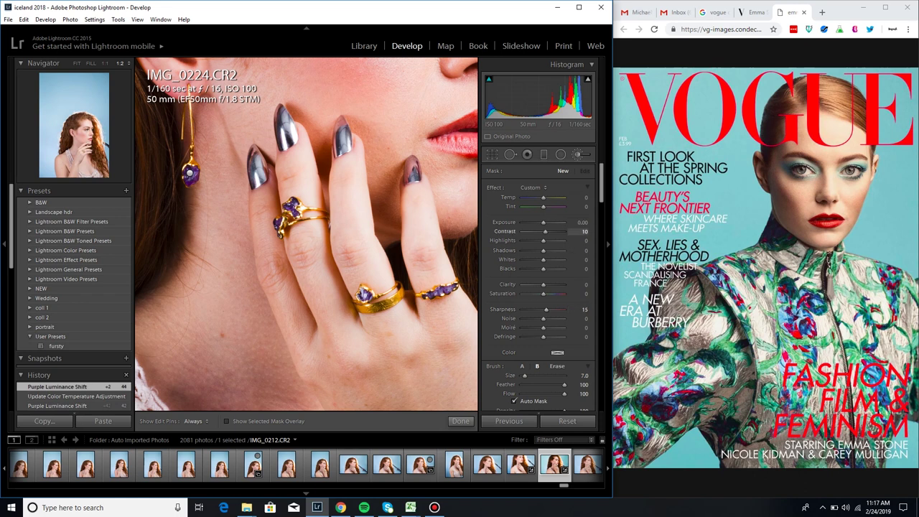
pyautogui.press('h')
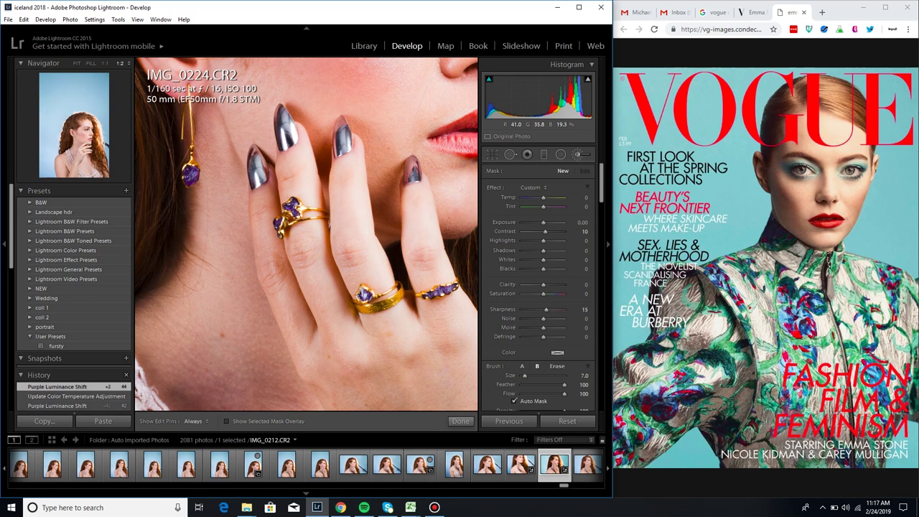
# Step: Paint the adjustment over the gold rings and the earring, checking the coverage with the mask overlay
pyautogui.click(379, 304)
pyautogui.click(385, 306)
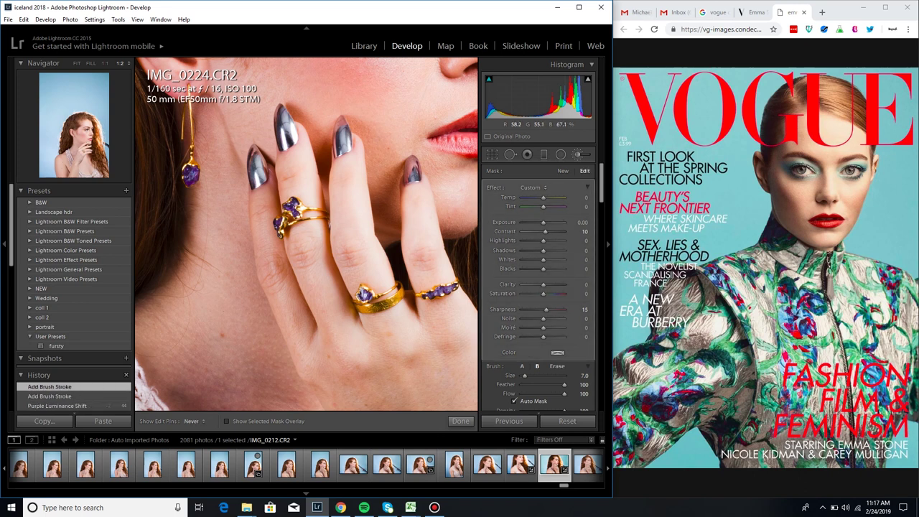
pyautogui.click(365, 295)
pyautogui.press('h')
pyautogui.press('h')
pyautogui.press('h')
pyautogui.press('h')
pyautogui.press('h')
pyautogui.press('h')
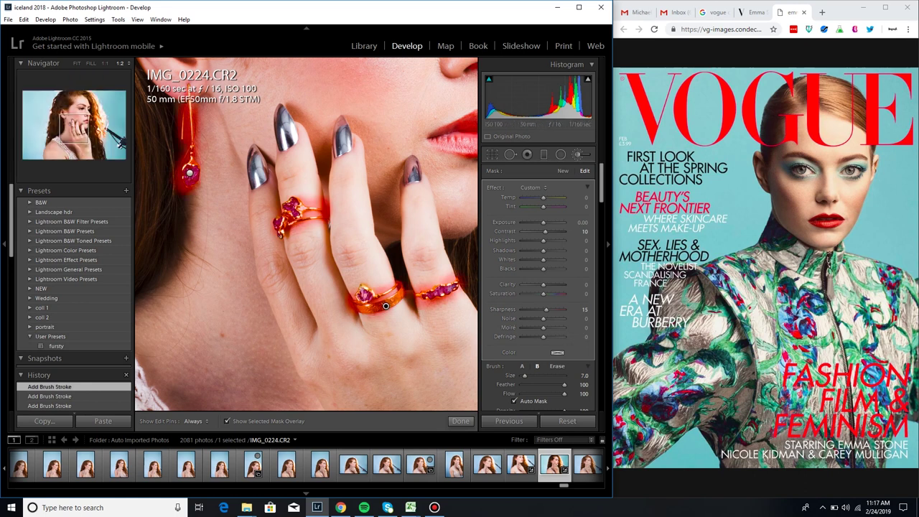
pyautogui.press('o')
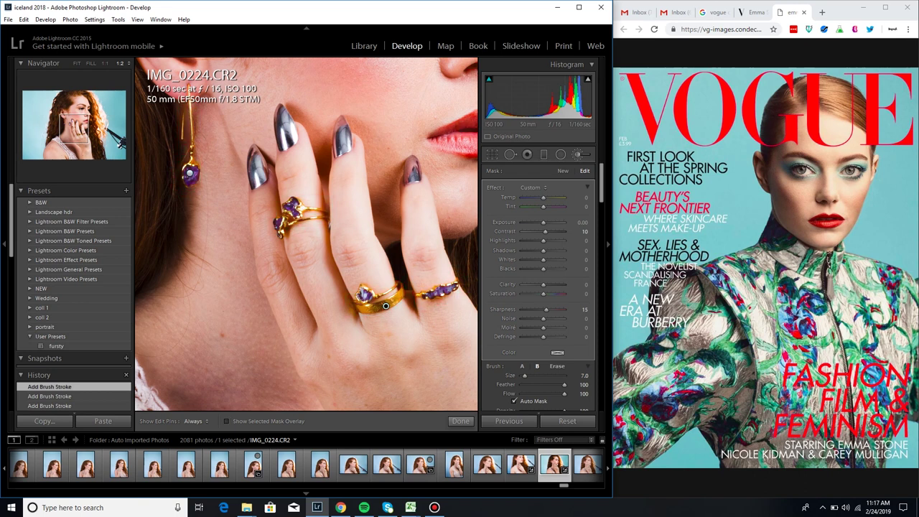
# Step: Set the jewellery adjustment's blacks to -20
pyautogui.click(581, 268)
pyautogui.write('1')
pyautogui.press('Down')
pyautogui.press('Down')
pyautogui.press('Down')
pyautogui.press('Down')
pyautogui.moveTo(580, 269); pyautogui.dragTo(565, 269)
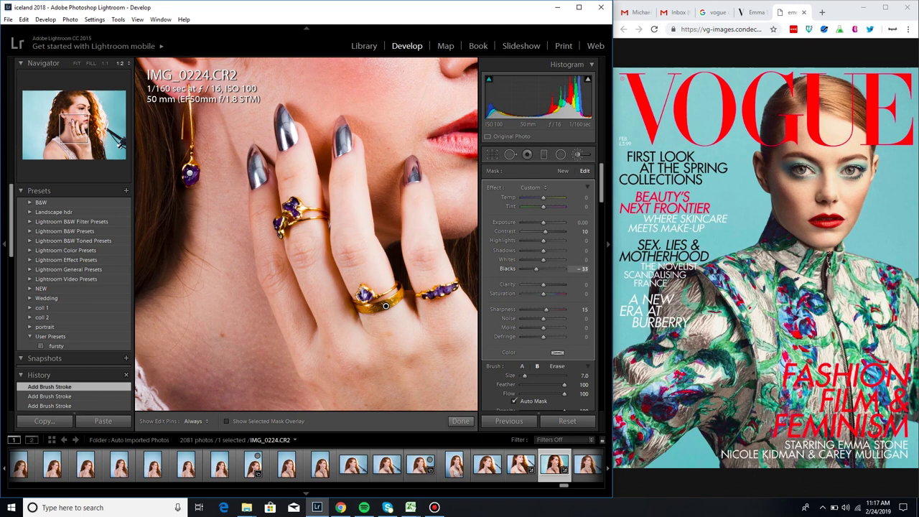
pyautogui.press('Up')
pyautogui.press('Up')
pyautogui.press('Up')
pyautogui.press('Up')
pyautogui.press('Up')
pyautogui.press('Up')
pyautogui.press('Up')
# Step: Set the jewellery adjustment's highlights to 13, then try a higher whites value and return it to 0
pyautogui.hotkey('shift', 'Tab')
pyautogui.hotkey('shift', 'Tab')
pyautogui.hotkey('shift', 'Tab')
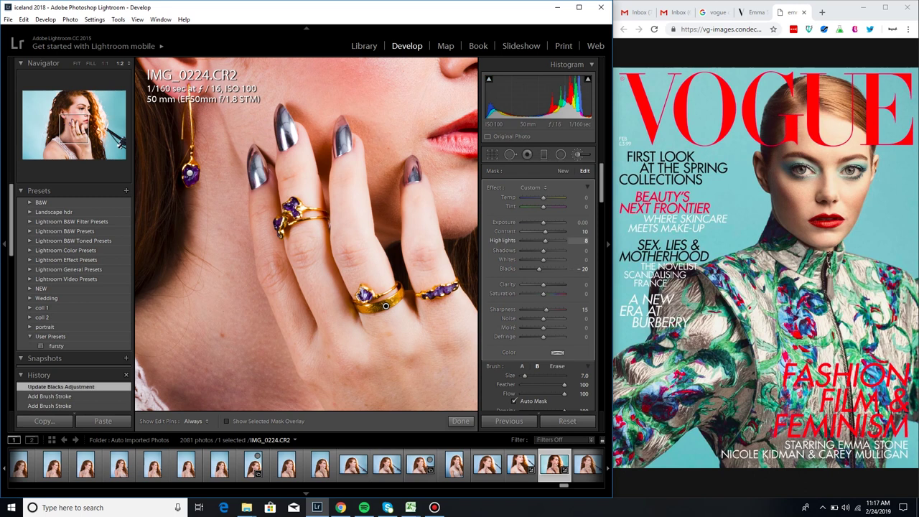
pyautogui.press('Up')
pyautogui.press('Up')
pyautogui.press('Down')
pyautogui.press('Down')
pyautogui.press('Down')
pyautogui.press('Down')
pyautogui.press('Down')
pyautogui.press('Down')
pyautogui.press('Down')
pyautogui.press('Tab')
pyautogui.press('Tab')
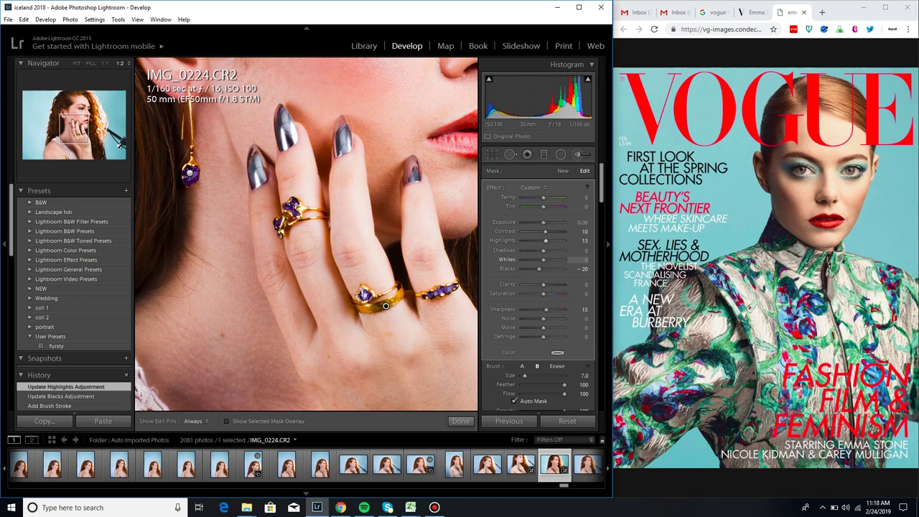
pyautogui.hotkey('shift', 'Up')
pyautogui.write('-1')
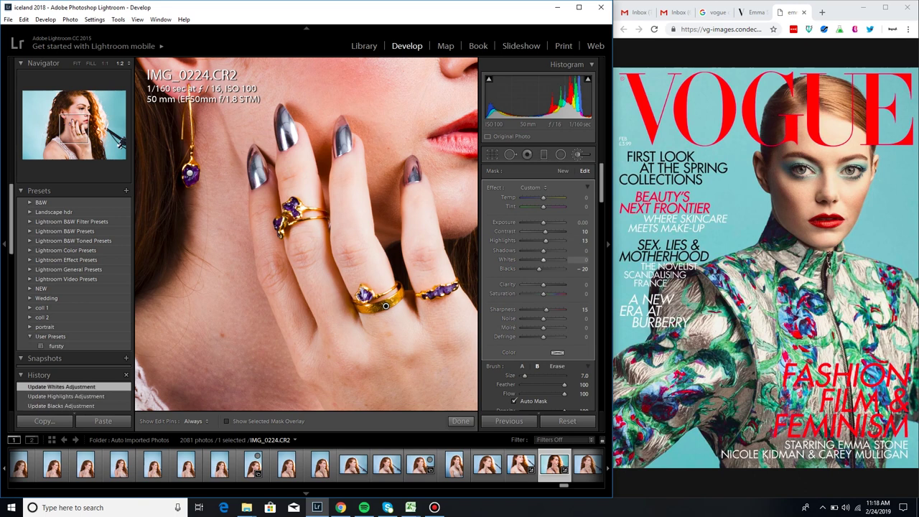
# Step: Set the jewellery adjustment's contrast to 17 and its blacks to -8
pyautogui.moveTo(546, 232); pyautogui.dragTo(553, 232)
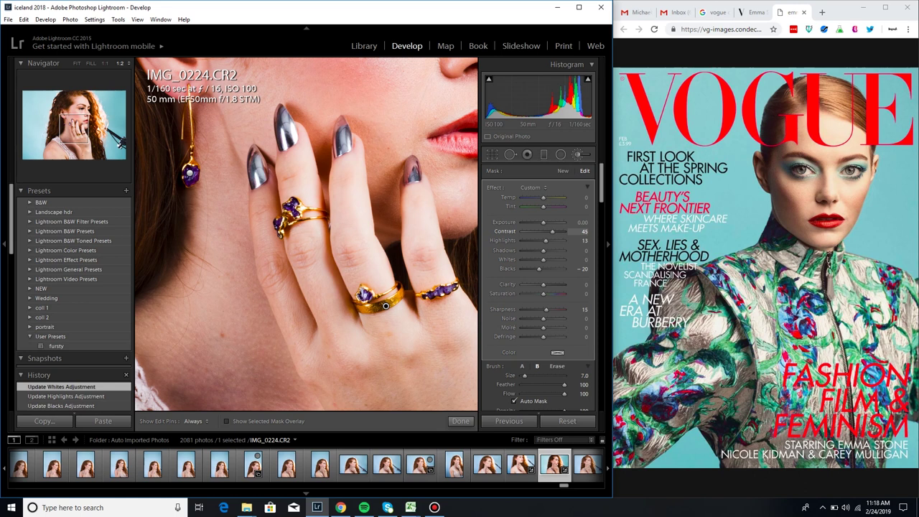
pyautogui.press('Return')
pyautogui.write('17')
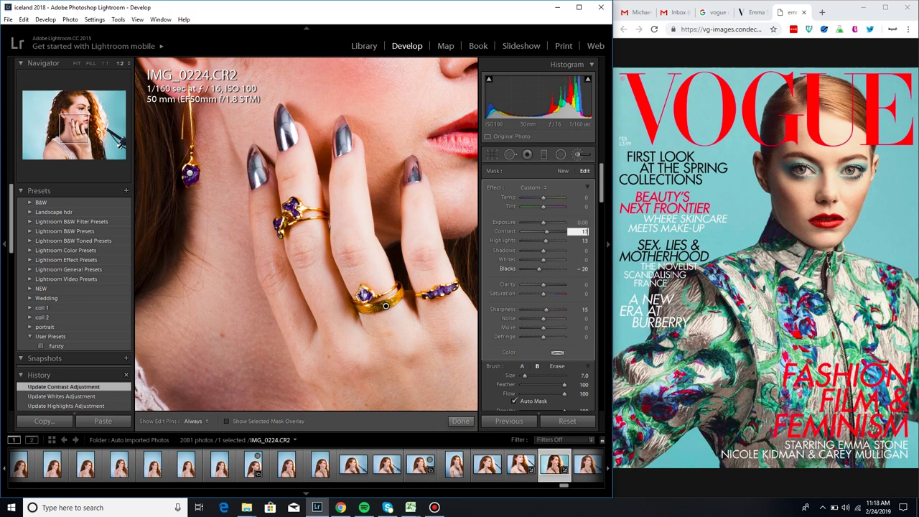
pyautogui.moveTo(539, 269); pyautogui.dragTo(541, 269)
pyautogui.click(547, 231)
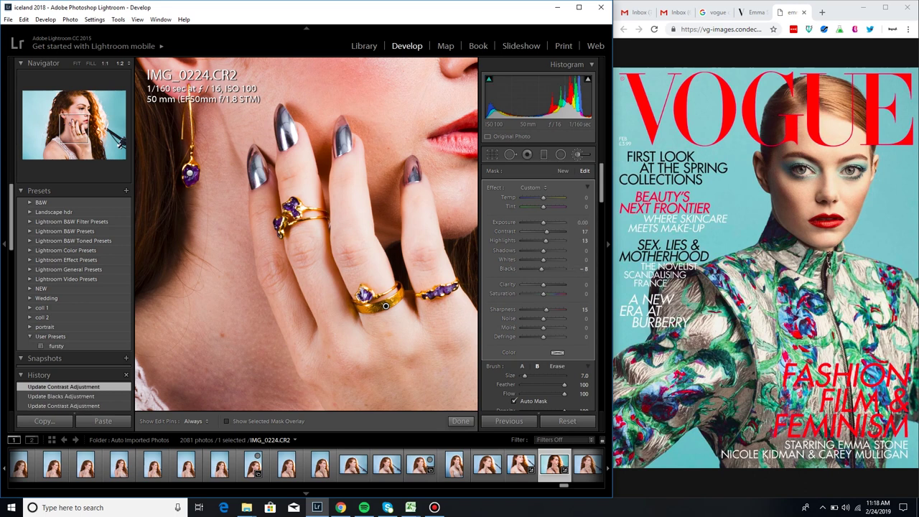
# Step: Add a few brush strokes over the lower gold ring in the Fill view, with the edit pins hidden while painting
pyautogui.click(104, 64)
pyautogui.hotkey('ctrl', '-')
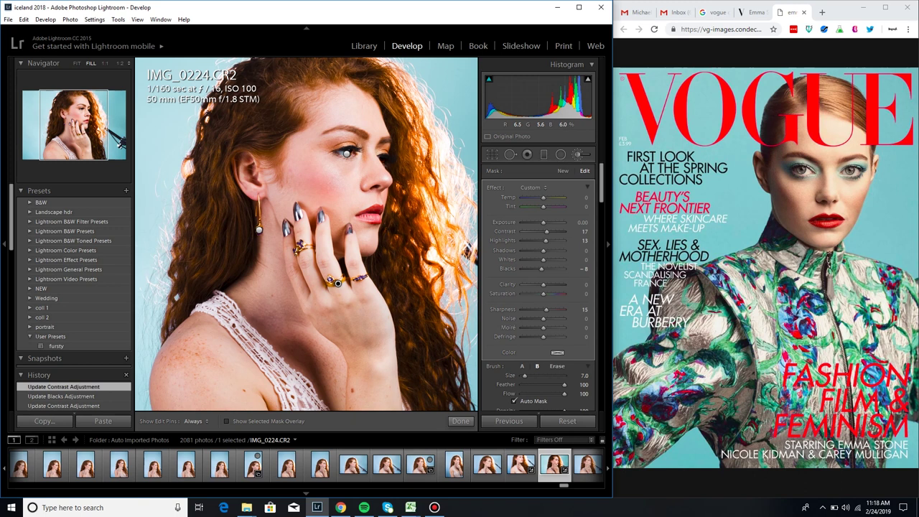
pyautogui.press('h')
pyautogui.click(335, 281)
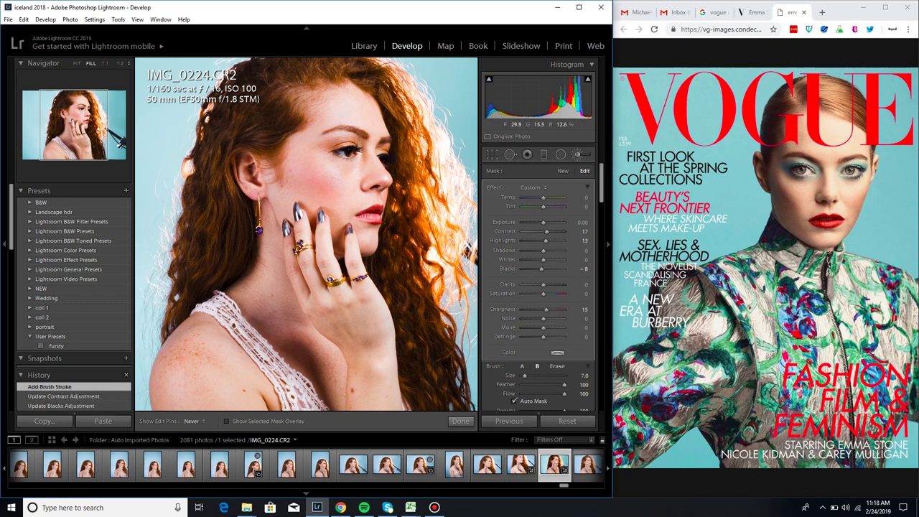
pyautogui.click(338, 282)
pyautogui.click(339, 285)
pyautogui.press('h')
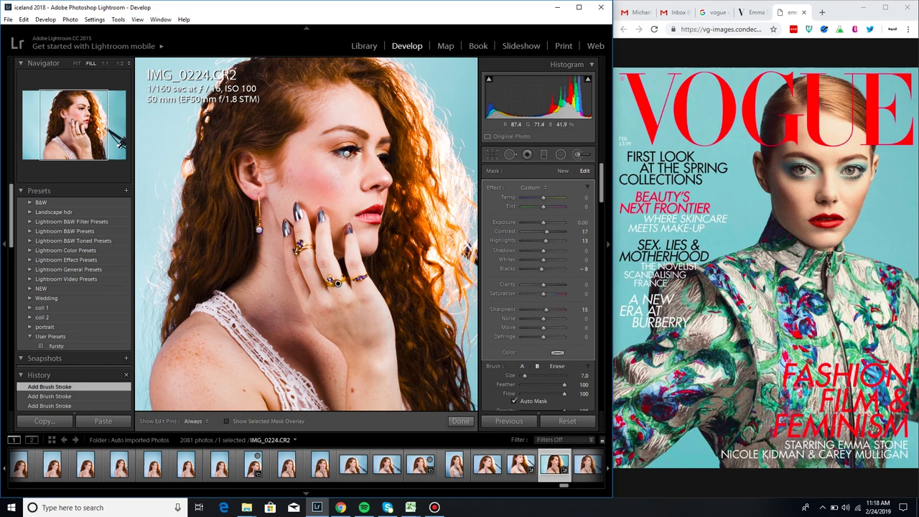
pyautogui.press('h')
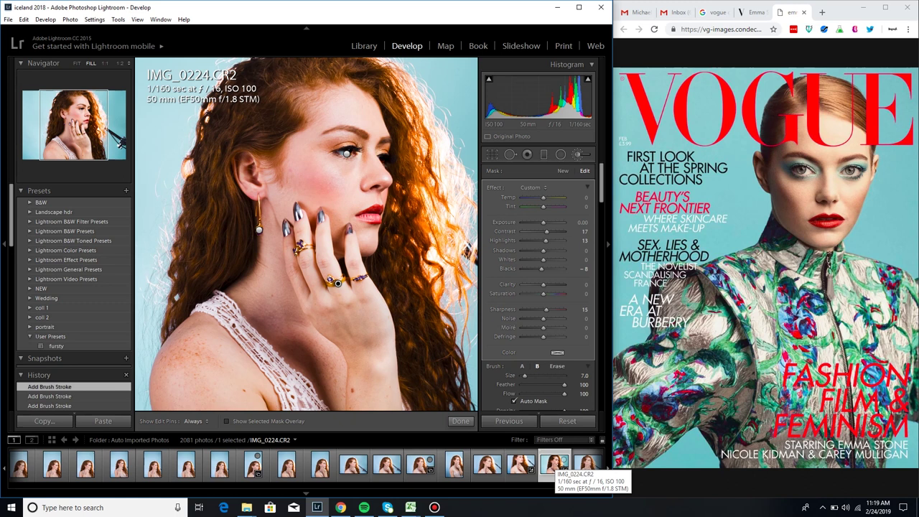
# Step: Open IMG_0224.CR2 from Lightroom in Adobe Photoshop CC 2015 for further editing
pyautogui.rightClick(554, 463)
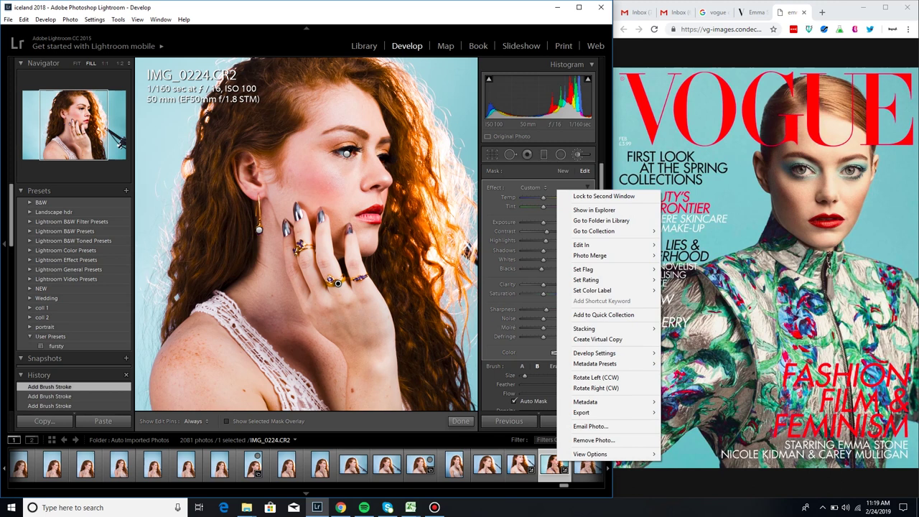
pyautogui.moveTo(596, 245)
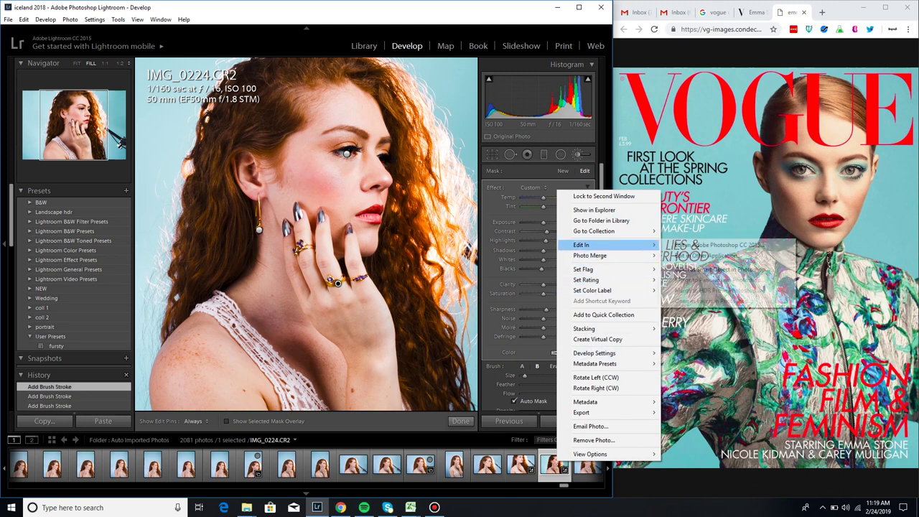
pyautogui.click(711, 245)
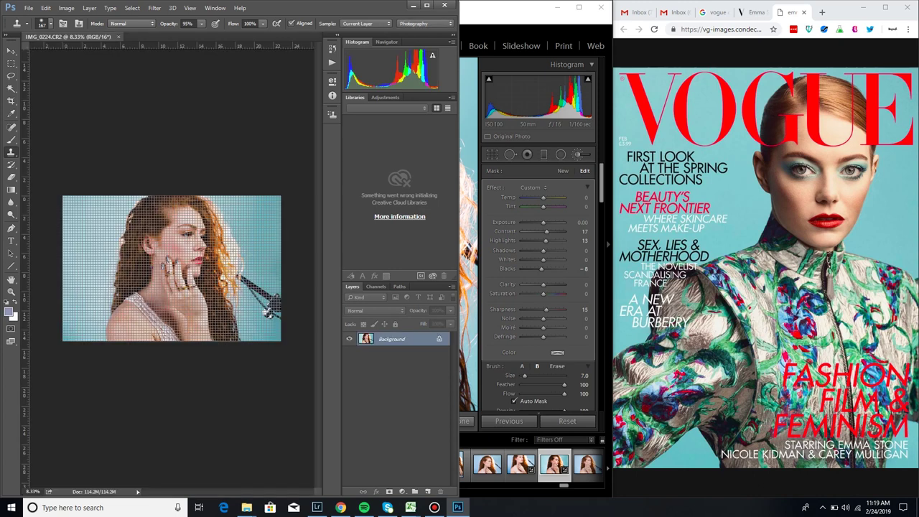
# Step: Hide the grid and other extras, maximize the Photoshop window and enlarge the portrait to 33.3%
pyautogui.click(189, 7)
pyautogui.click(205, 159)
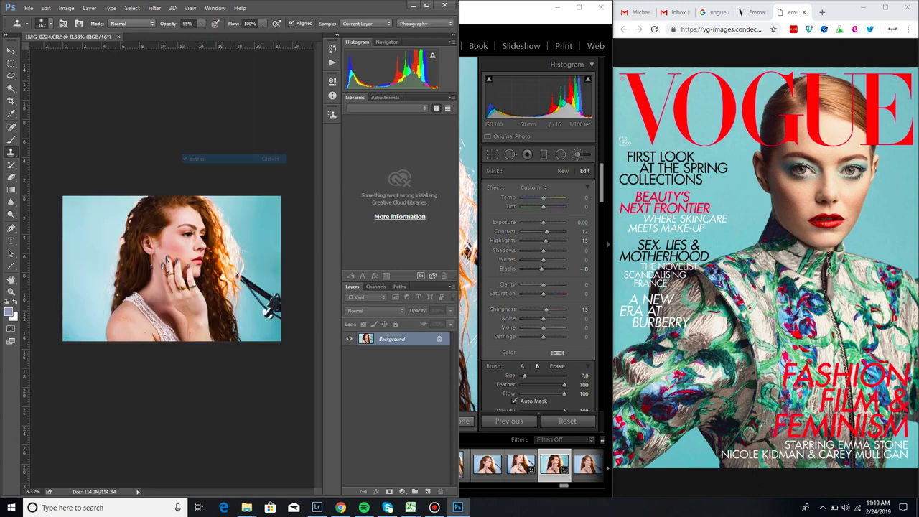
pyautogui.click(426, 5)
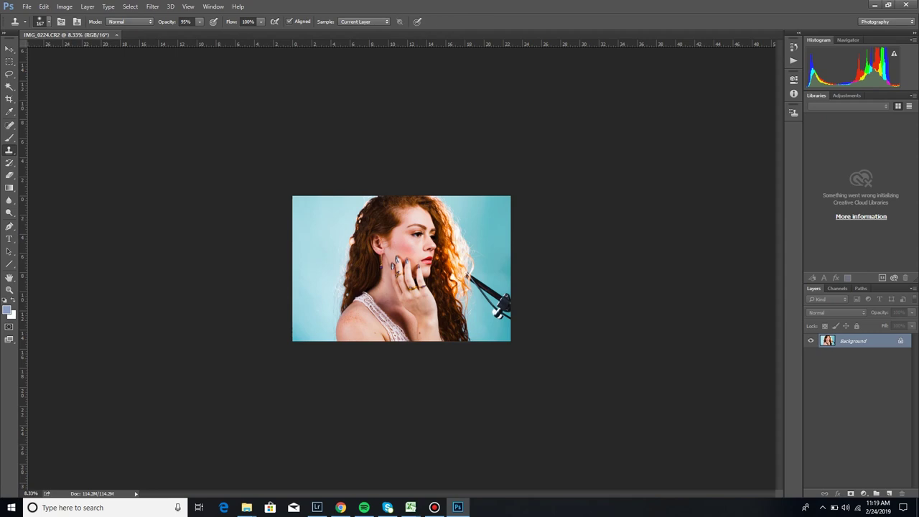
pyautogui.hotkey('ctrl', '+')
pyautogui.hotkey('ctrl', '+')
pyautogui.hotkey('ctrl', '+')
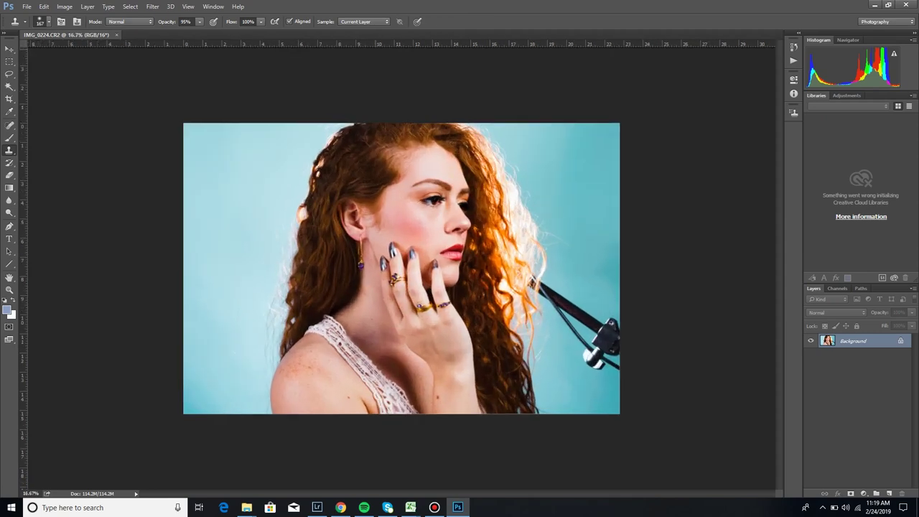
pyautogui.hotkey('ctrl', '+')
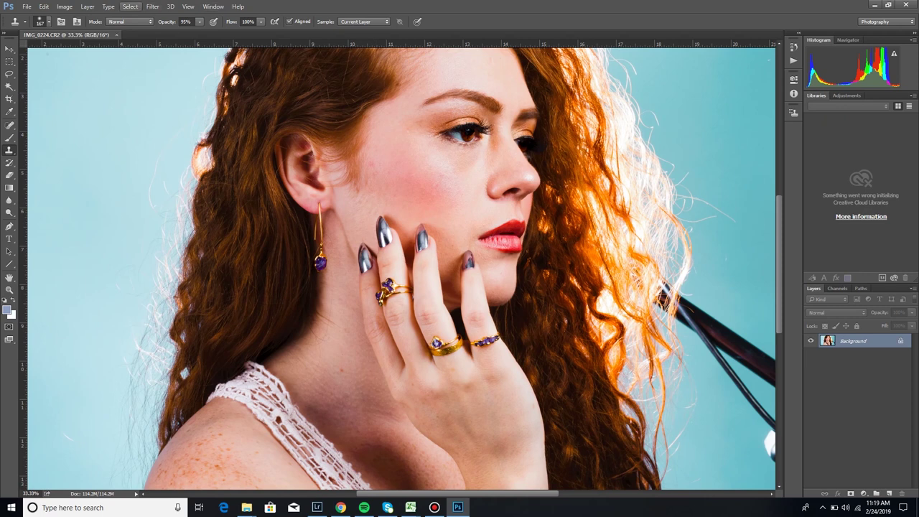
# Step: Launch the Imagenomic Portraiture filter on the Background layer and move its window aside to reveal the portrait
pyautogui.click(153, 7)
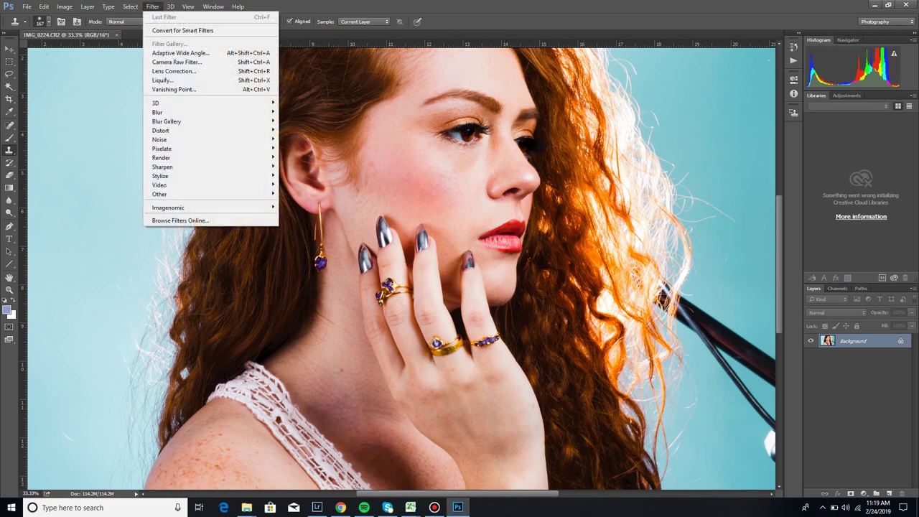
pyautogui.moveTo(168, 208)
pyautogui.click(302, 208)
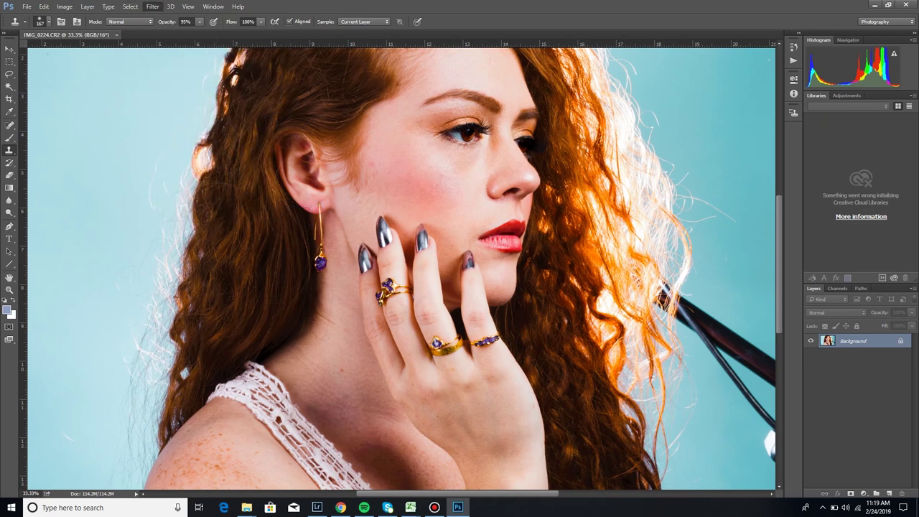
pyautogui.click(502, 339)
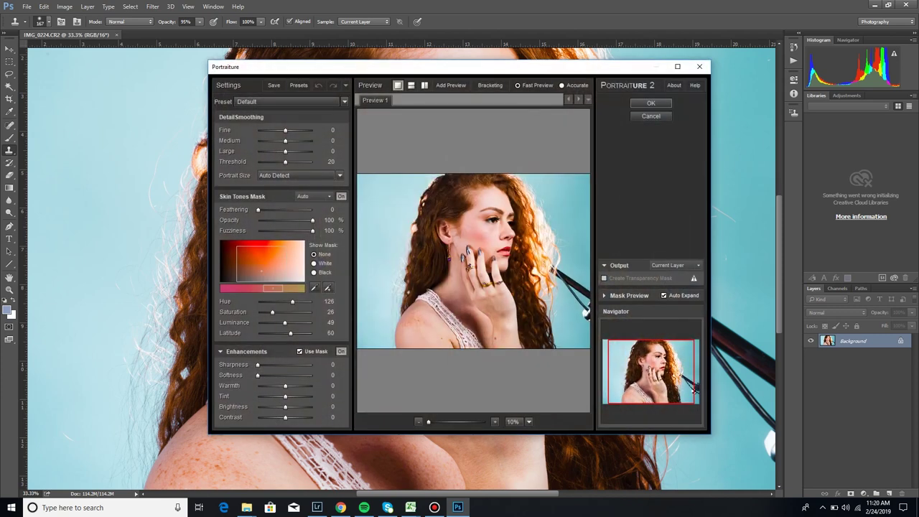
pyautogui.moveTo(460, 67); pyautogui.dragTo(301, 73)
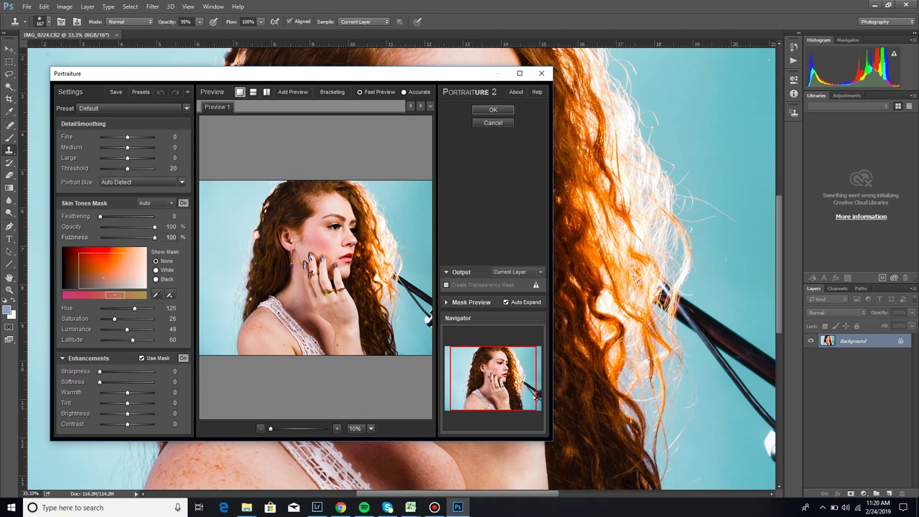
# Step: Set the skin tones mask opacity to 32% and inspect the cheek, nose and lips in the enlarged Portraiture preview
pyautogui.moveTo(154, 226); pyautogui.dragTo(117, 227)
pyautogui.press('Return')
pyautogui.scroll(5, 316, 267)
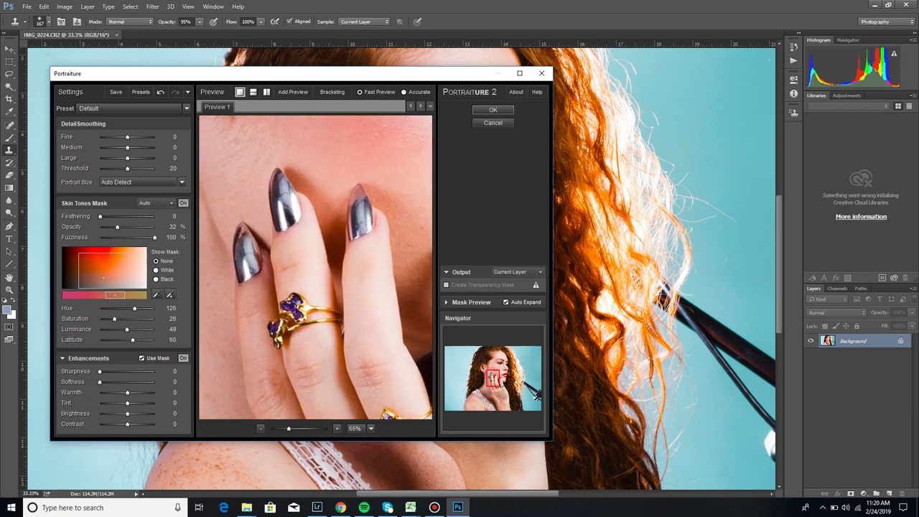
pyautogui.moveTo(330, 215); pyautogui.dragTo(261, 365)
pyautogui.moveTo(330, 259); pyautogui.dragTo(304, 274)
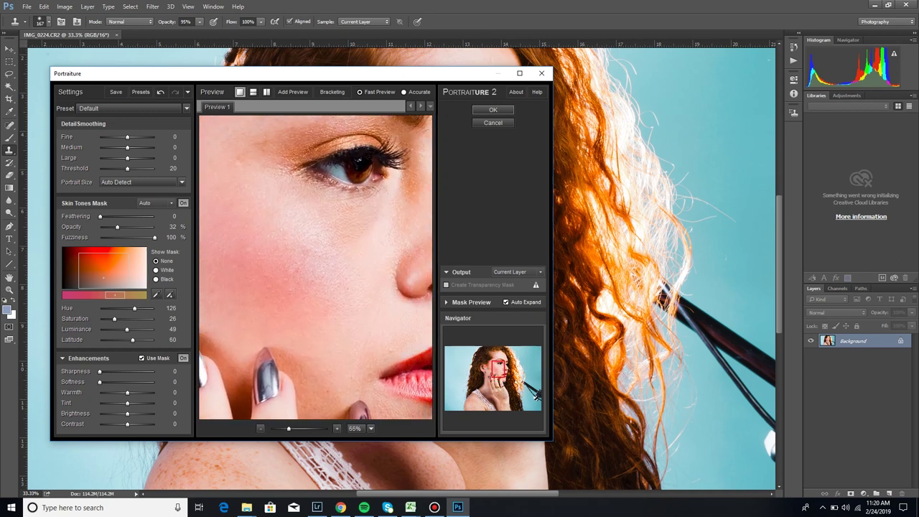
pyautogui.moveTo(497, 362); pyautogui.dragTo(501, 364)
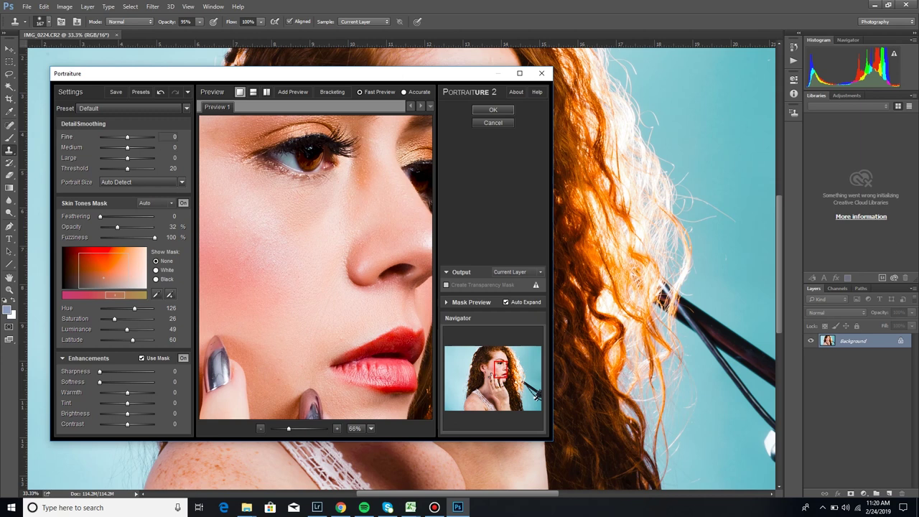
# Step: Set Fine detail smoothing to +13, Medium to +5 and the skin tones mask opacity to 30%
pyautogui.moveTo(127, 138); pyautogui.dragTo(145, 137)
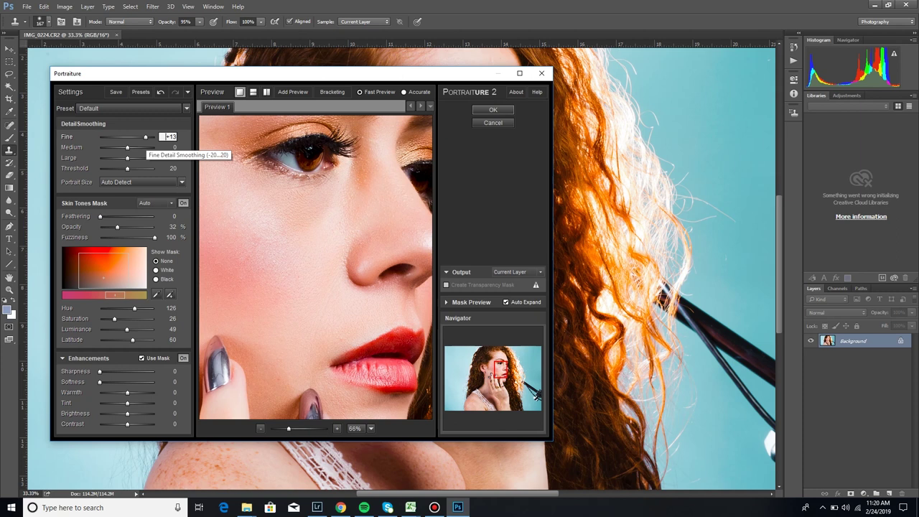
pyautogui.moveTo(302, 237); pyautogui.dragTo(324, 273)
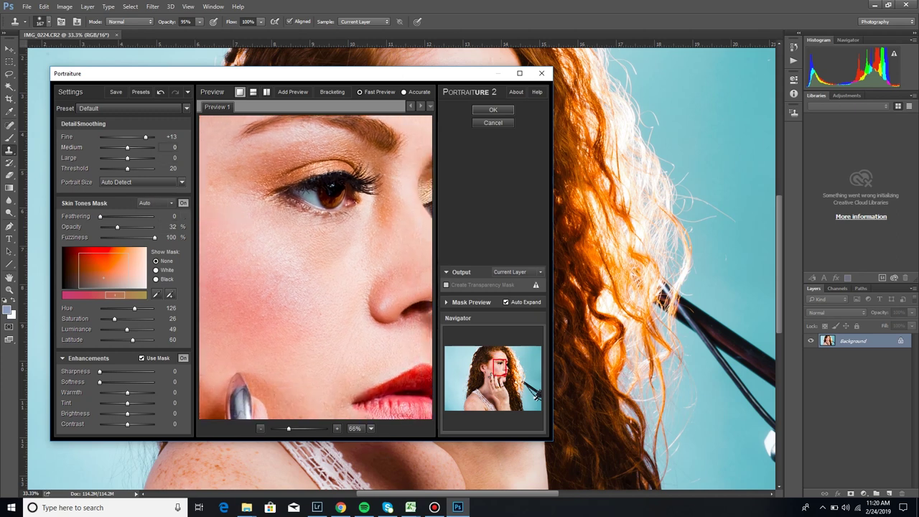
pyautogui.moveTo(127, 148)
pyautogui.mouseDown()
pyautogui.moveTo(153, 148)
pyautogui.moveTo(134, 148)
pyautogui.mouseUp()
pyautogui.moveTo(117, 227); pyautogui.dragTo(115, 227)
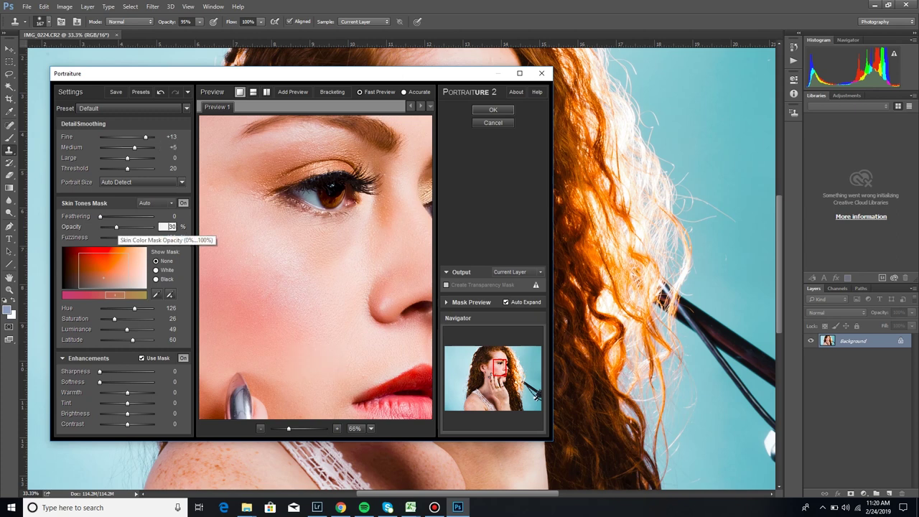
# Step: Lower both the Fine and Medium detail smoothing to -20 with the whole face in the preview
pyautogui.moveTo(292, 251); pyautogui.dragTo(318, 333)
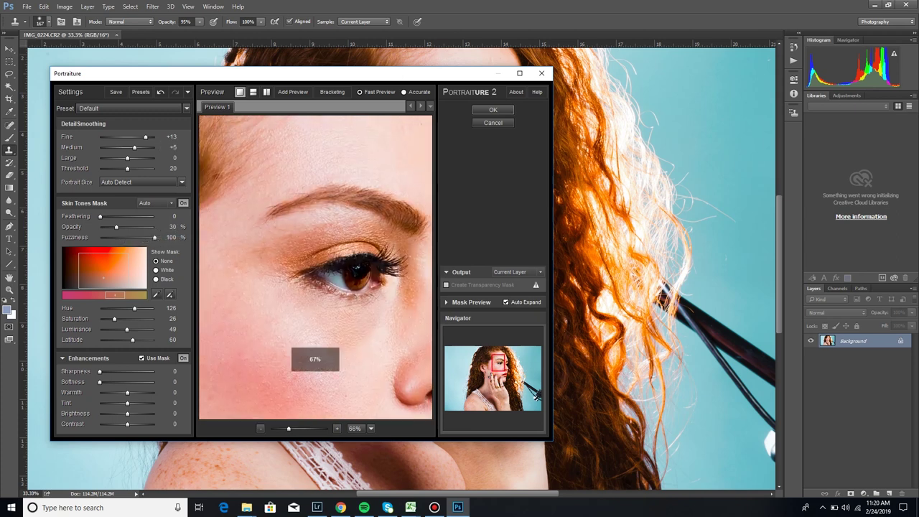
pyautogui.moveTo(301, 259); pyautogui.dragTo(327, 294)
pyautogui.scroll(-4, 316, 267)
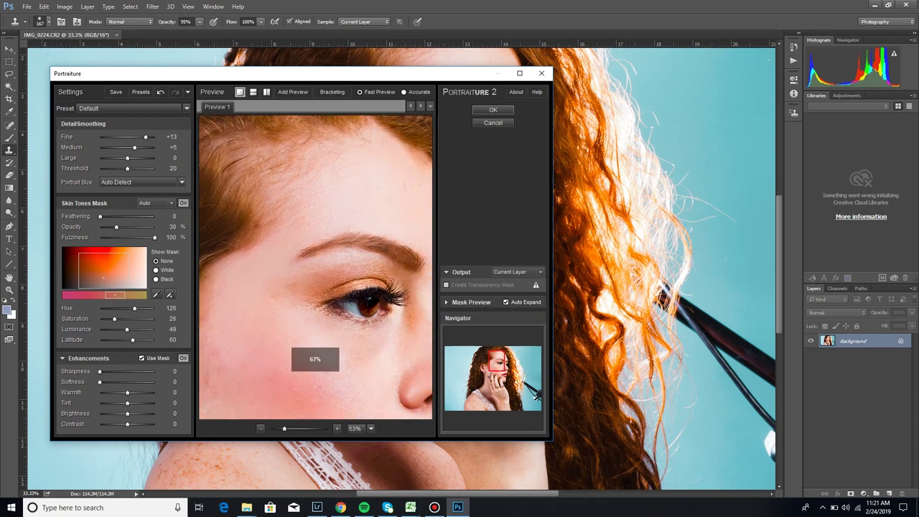
pyautogui.moveTo(316, 323); pyautogui.dragTo(312, 264)
pyautogui.moveTo(321, 209); pyautogui.dragTo(313, 198)
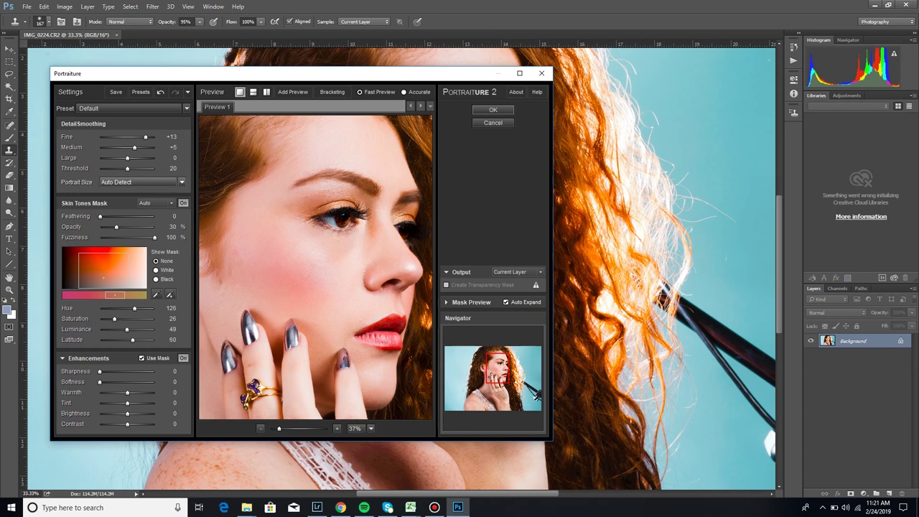
pyautogui.moveTo(145, 137); pyautogui.dragTo(94, 147)
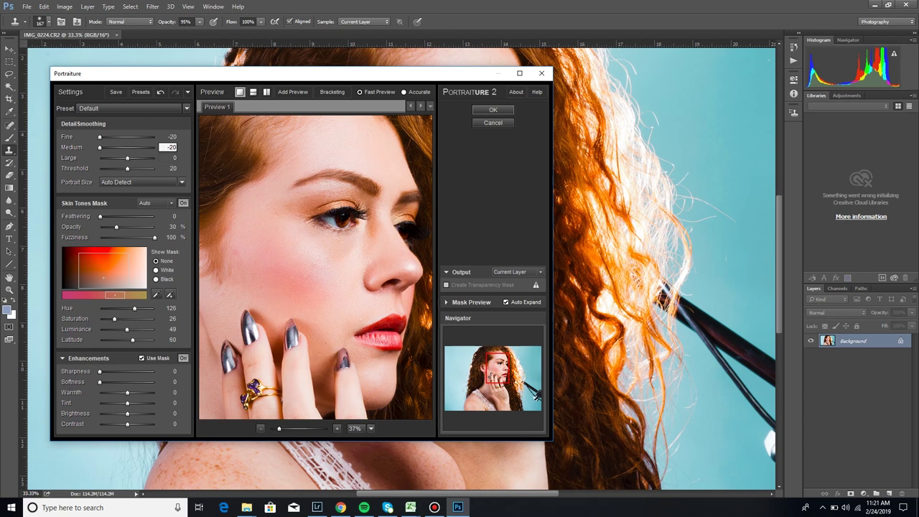
# Step: Set the Fine, Medium and Large detail smoothing to +9 each
pyautogui.click(169, 136)
pyautogui.doubleClick(172, 137)
pyautogui.write('1')
pyautogui.press('Tab')
pyautogui.write('1')
pyautogui.moveTo(129, 137); pyautogui.dragTo(139, 158)
# Step: Check the smoothing across the face, hand and rings in the preview and view the available skin tones mask modes
pyautogui.moveTo(293, 237); pyautogui.dragTo(278, 203)
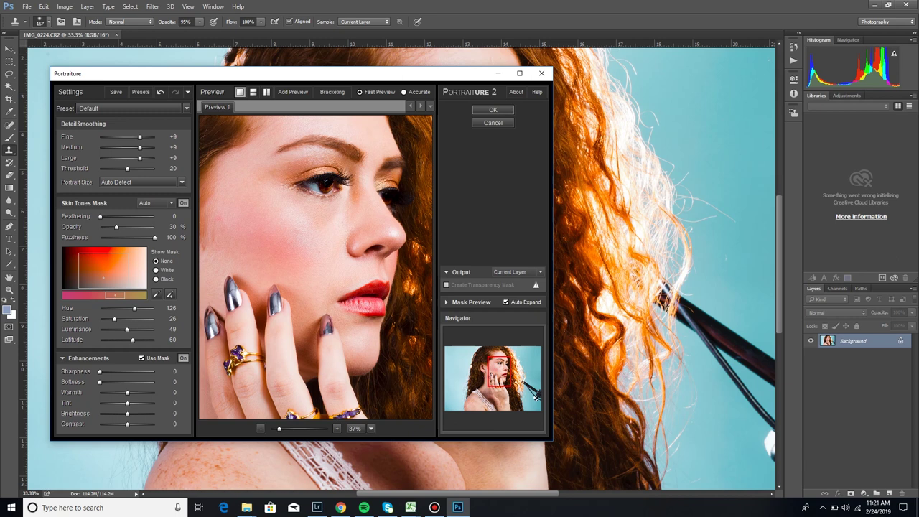
pyautogui.moveTo(316, 330); pyautogui.dragTo(303, 166)
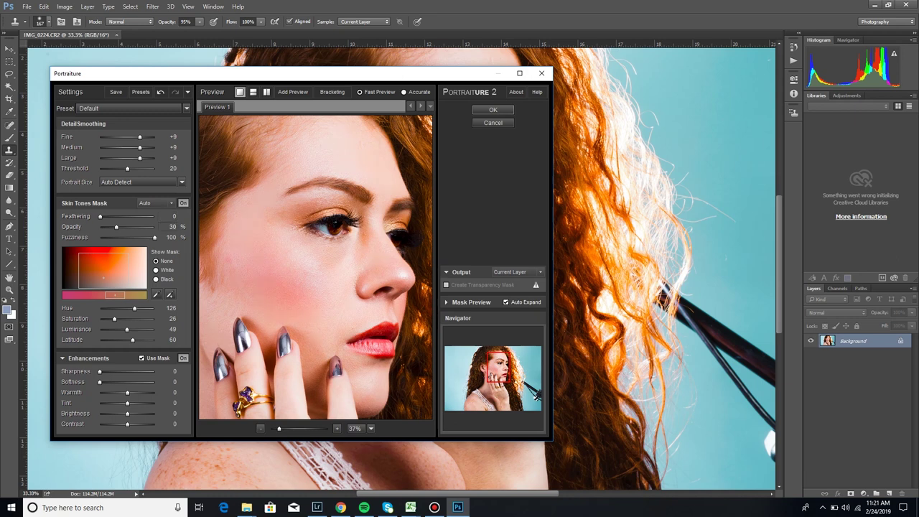
pyautogui.click(155, 204)
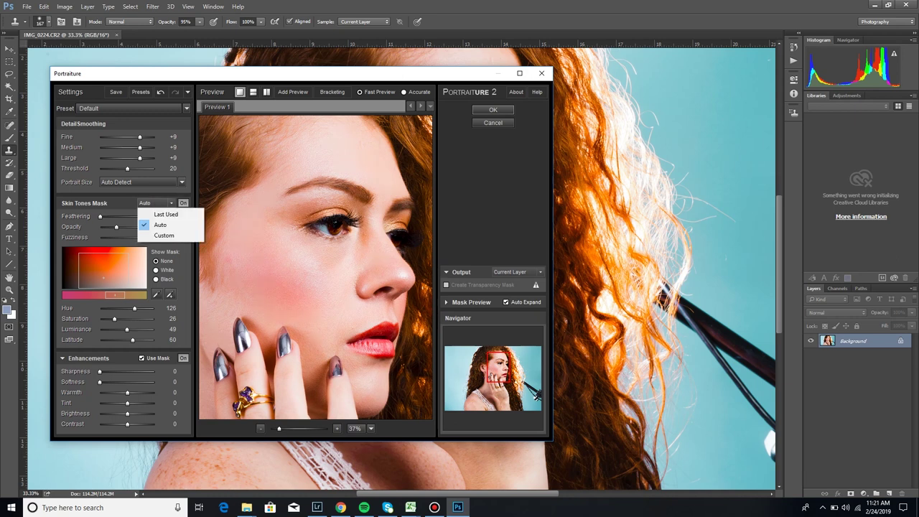
pyautogui.press('Escape')
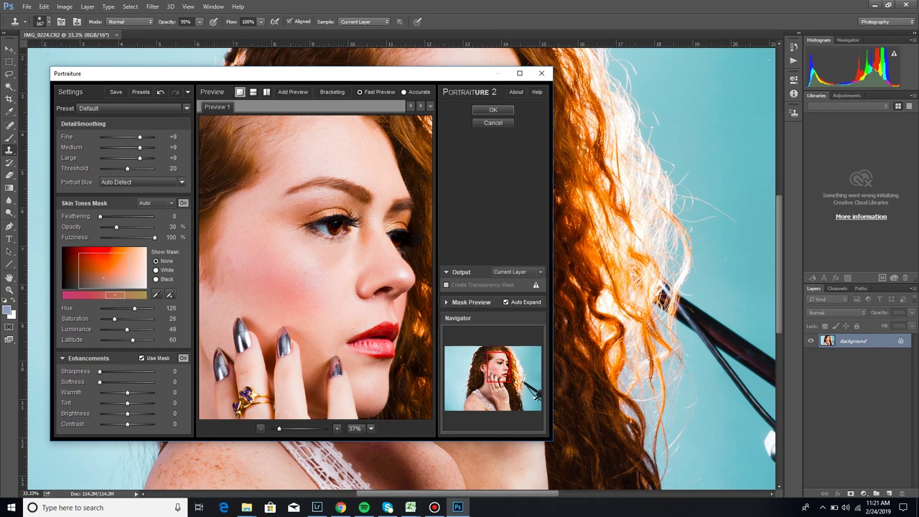
pyautogui.moveTo(309, 330); pyautogui.dragTo(336, 232)
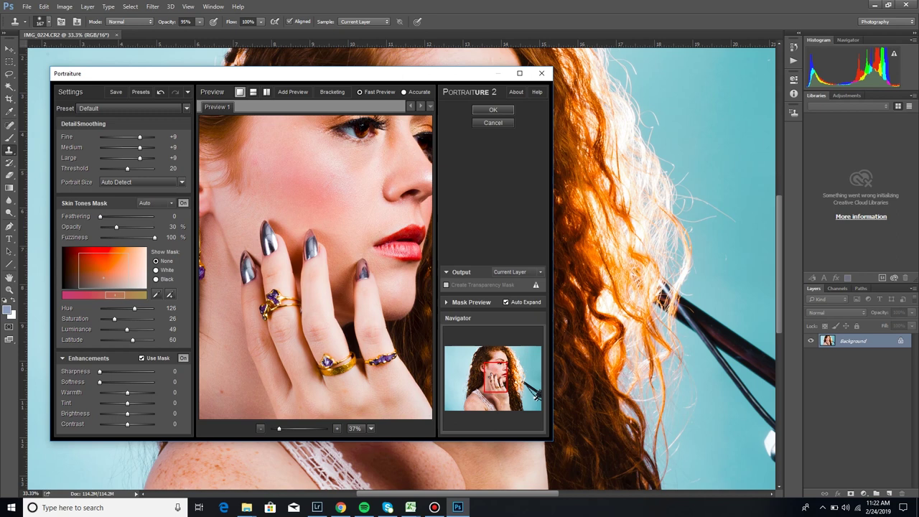
pyautogui.moveTo(316, 237); pyautogui.dragTo(314, 349)
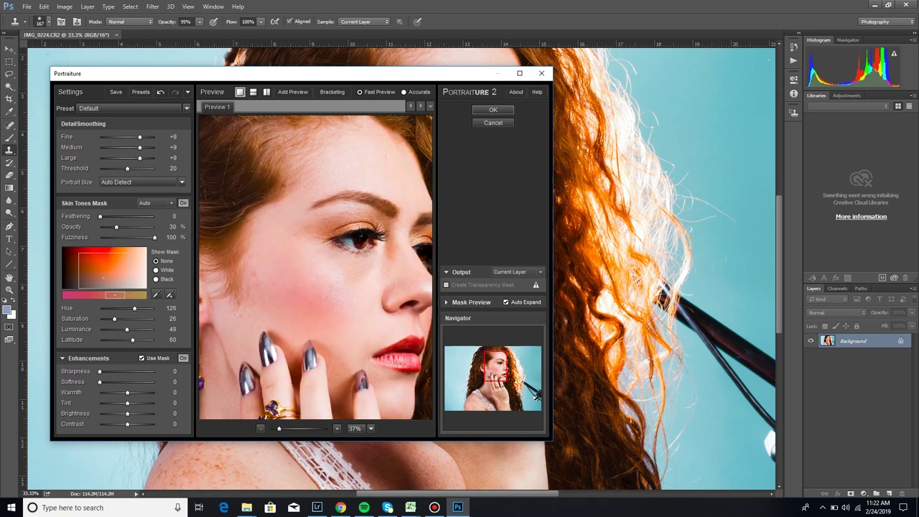
pyautogui.scroll(3, 316, 267)
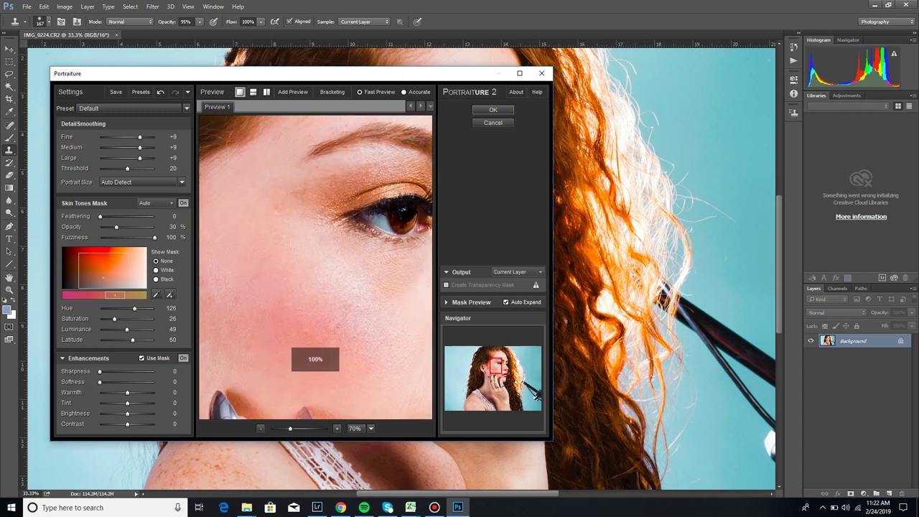
pyautogui.scroll(-4, 316, 267)
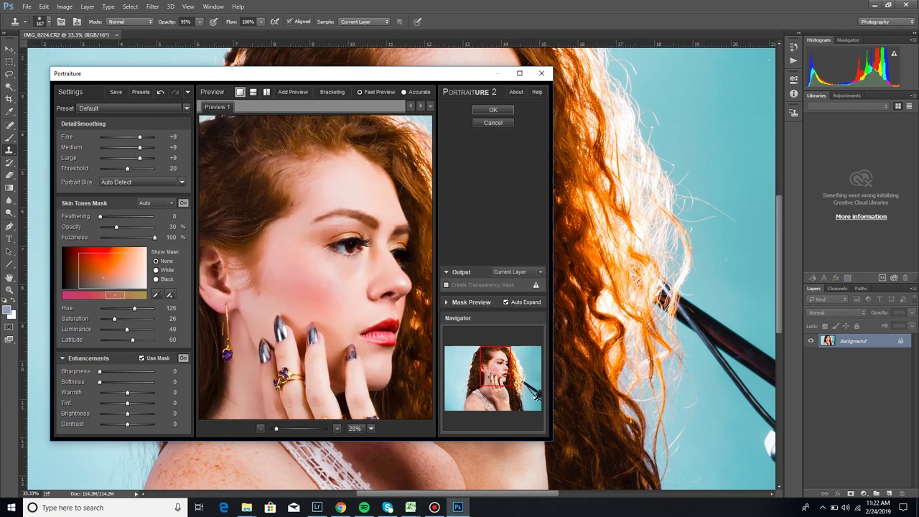
# Step: Examine the cheek's skin texture and the eye area at high magnification in the Portraiture preview
pyautogui.scroll(10, 316, 267)
pyautogui.scroll(-3, 316, 267)
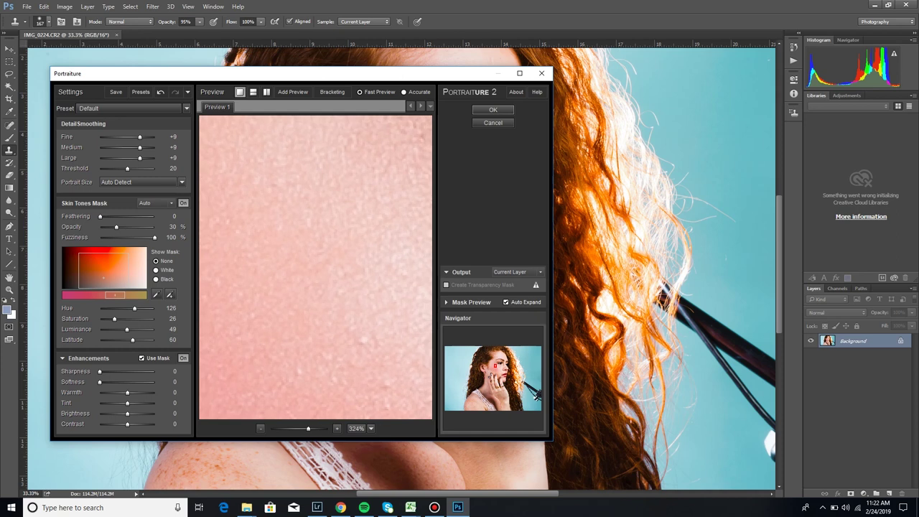
pyautogui.scroll(-2, 316, 267)
pyautogui.moveTo(381, 208); pyautogui.dragTo(208, 331)
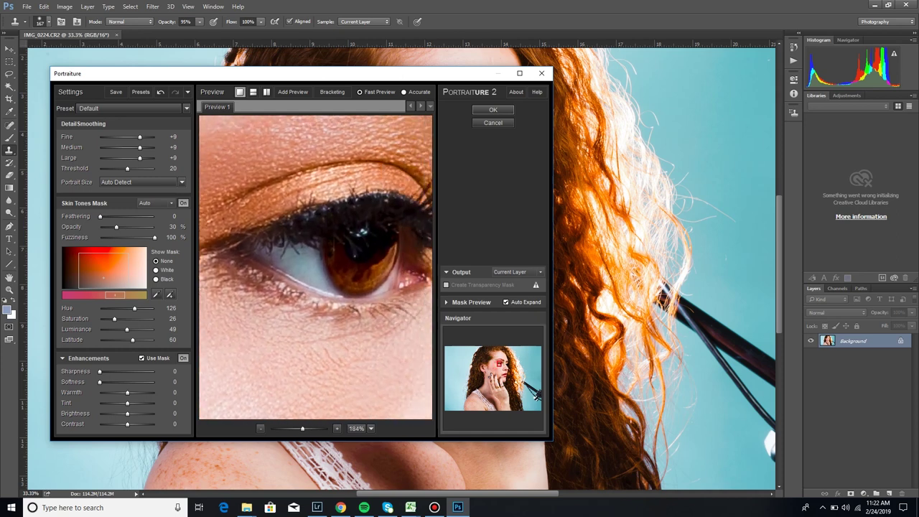
pyautogui.scroll(-2, 316, 268)
pyautogui.scroll(-4, 316, 267)
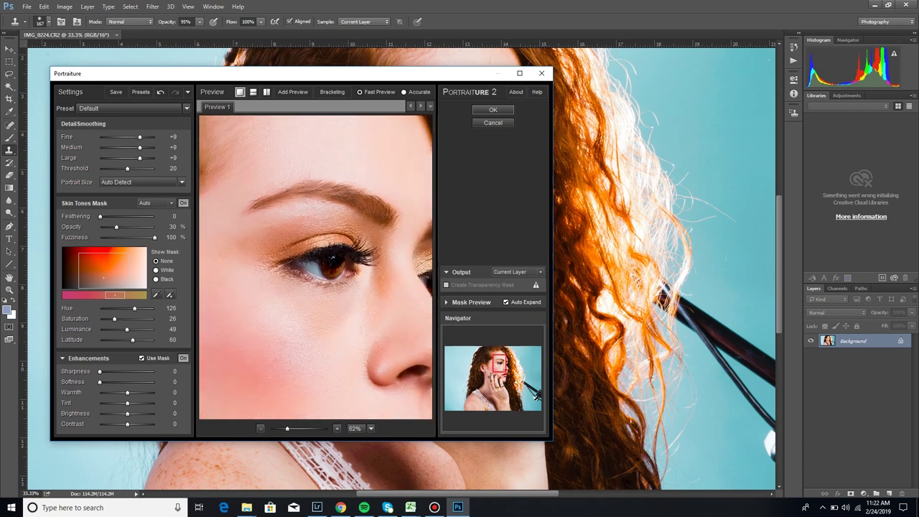
# Step: Compare the smoothing on the fingers, lips, nose, eyes and forehead at medium preview magnification
pyautogui.scroll(2, 316, 268)
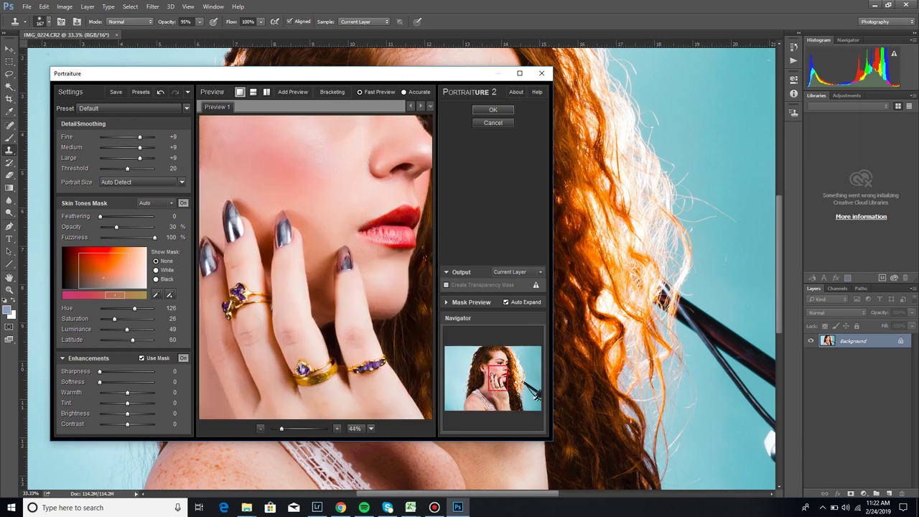
pyautogui.scroll(2, 316, 268)
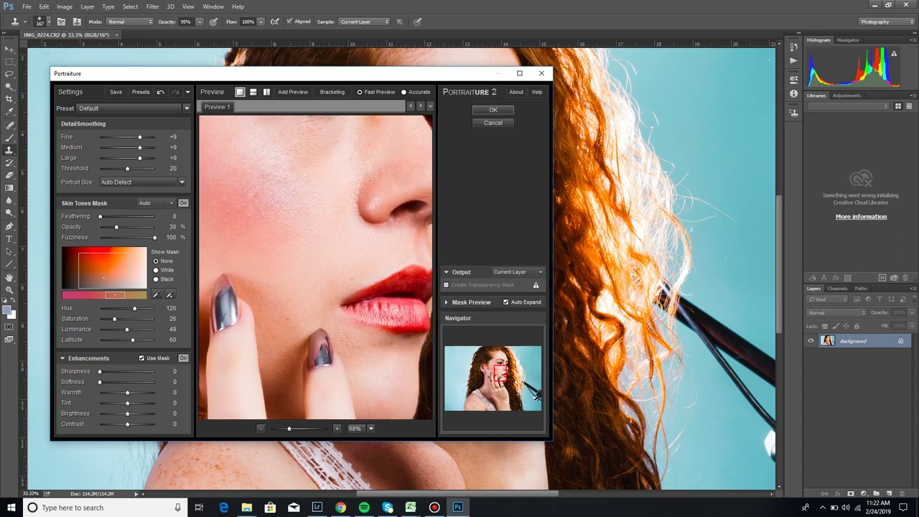
pyautogui.moveTo(316, 267); pyautogui.dragTo(305, 395)
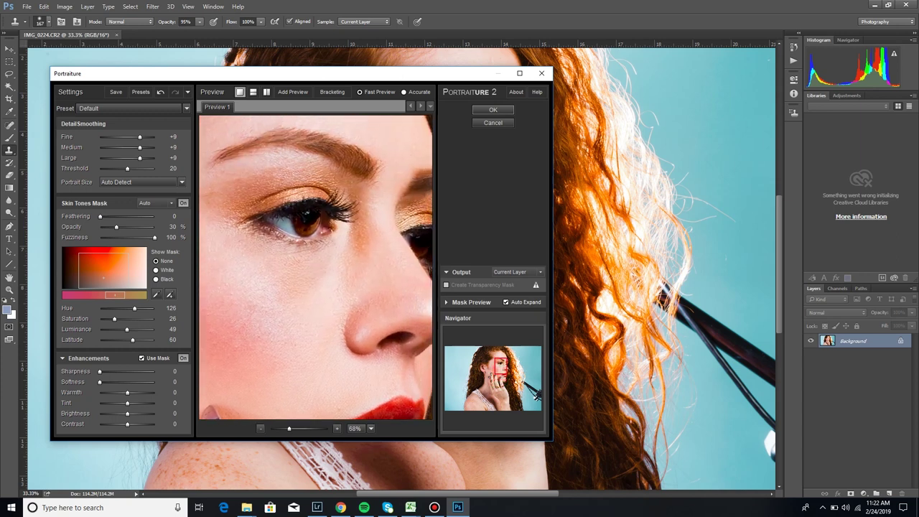
pyautogui.moveTo(309, 267); pyautogui.dragTo(332, 324)
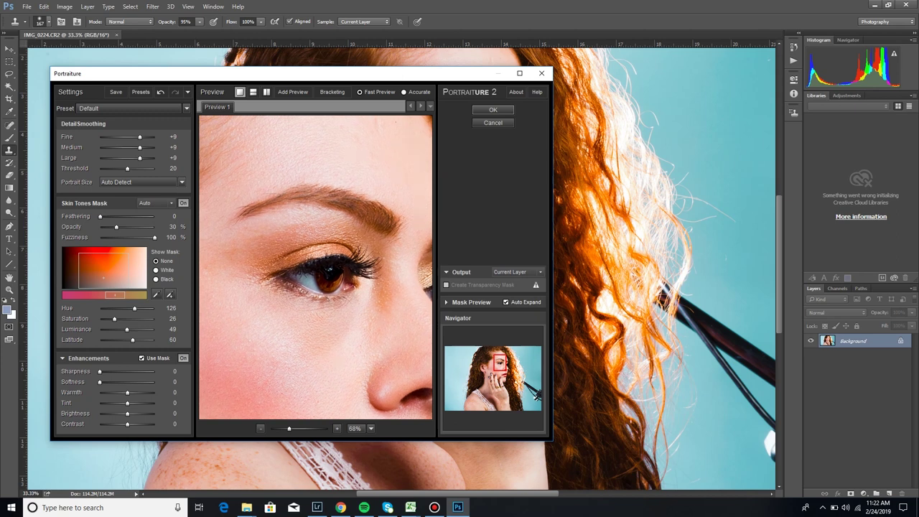
pyautogui.scroll(-2, 316, 267)
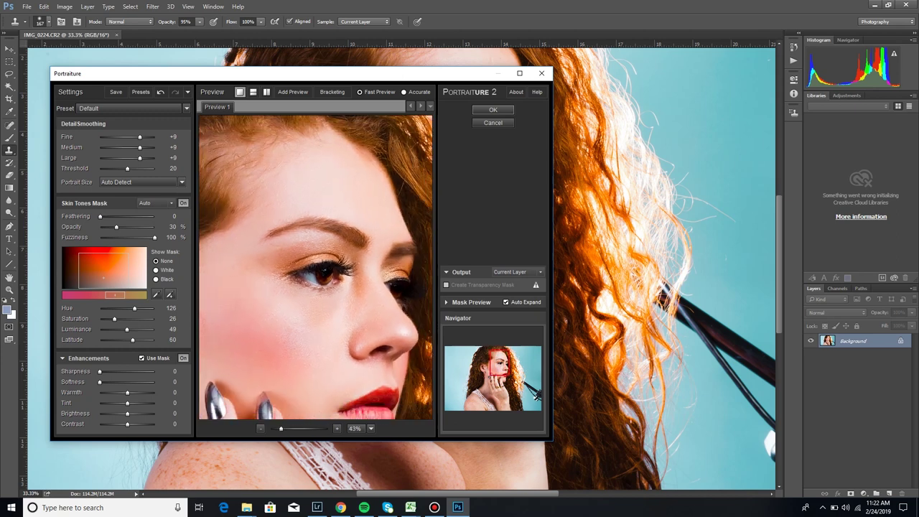
pyautogui.scroll(1, 316, 267)
pyautogui.moveTo(316, 287); pyautogui.dragTo(314, 236)
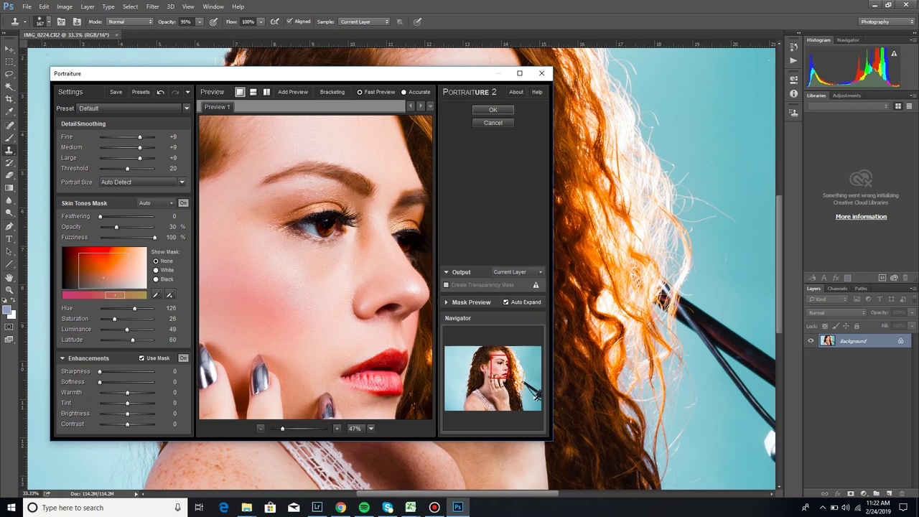
pyautogui.moveTo(323, 266); pyautogui.dragTo(240, 296)
pyautogui.moveTo(505, 365)
pyautogui.mouseDown()
pyautogui.moveTo(490, 374)
pyautogui.moveTo(500, 367)
pyautogui.mouseUp()
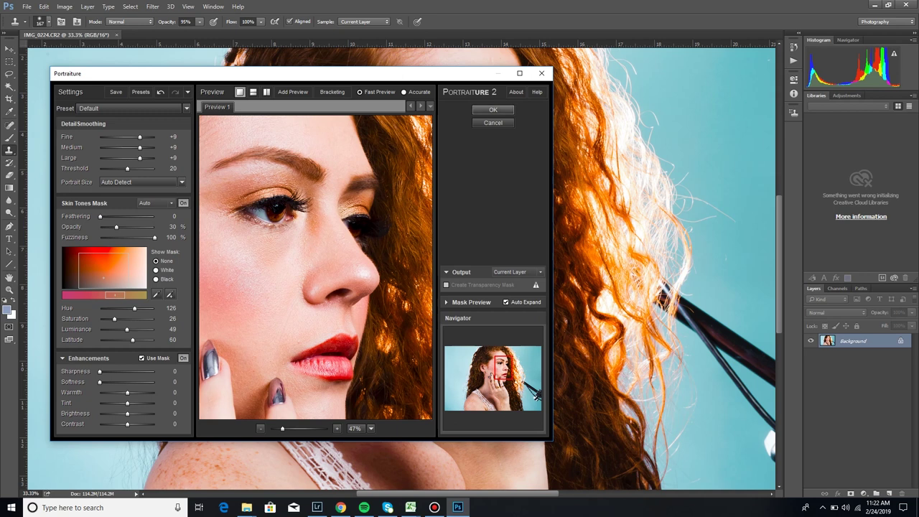
# Step: Apply the Portraiture smoothing to the Background layer and undo it
pyautogui.click(493, 110)
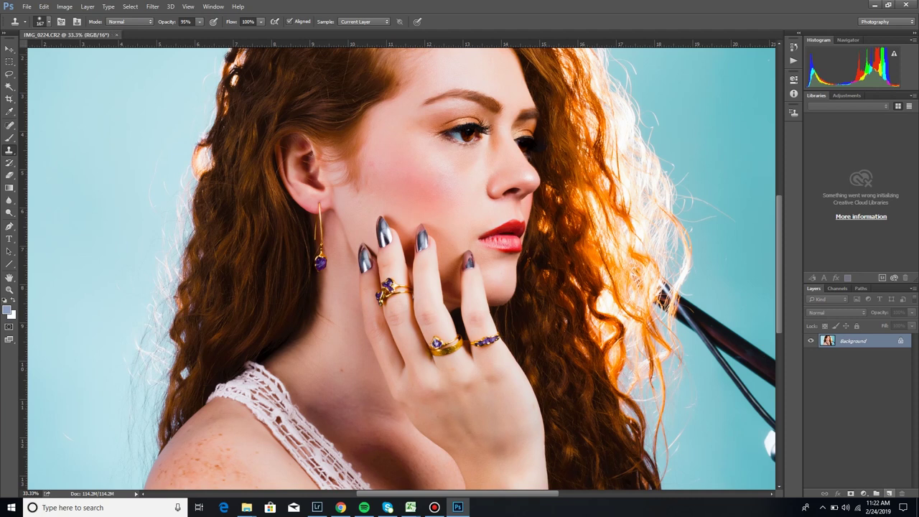
pyautogui.click(44, 7)
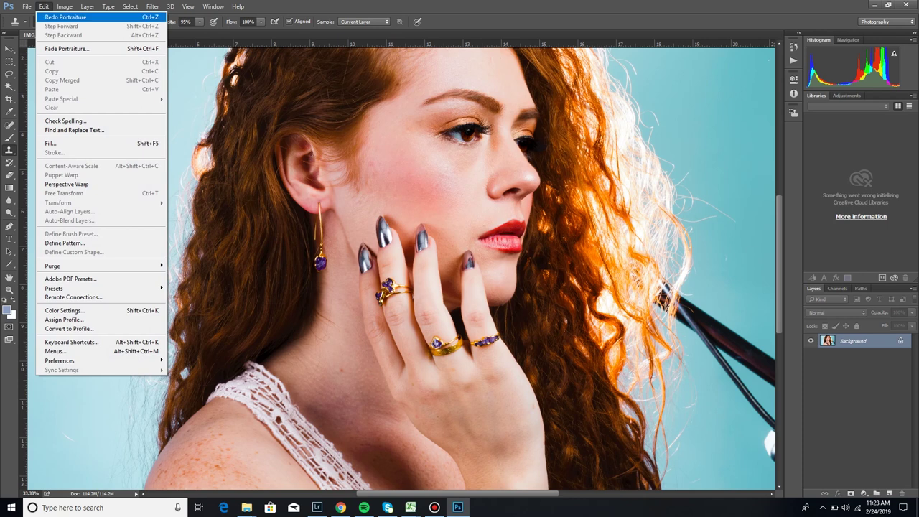
pyautogui.press('Escape')
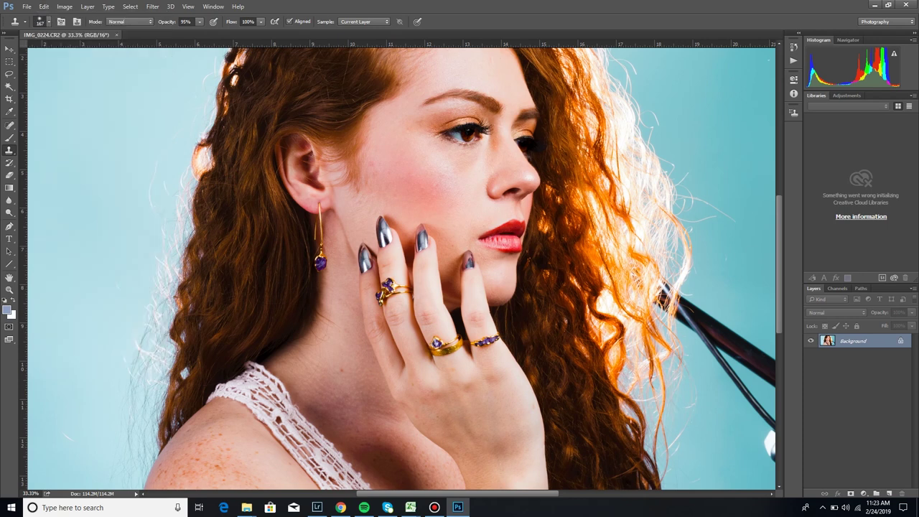
# Step: Add a new empty layer and duplicate the Background layer as Background copy
pyautogui.click(890, 494)
pyautogui.rightClick(858, 363)
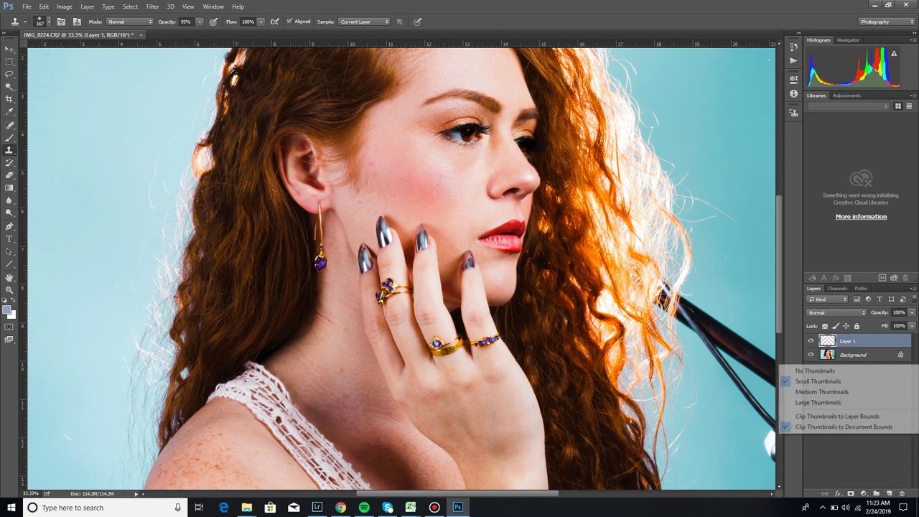
pyautogui.rightClick(858, 355)
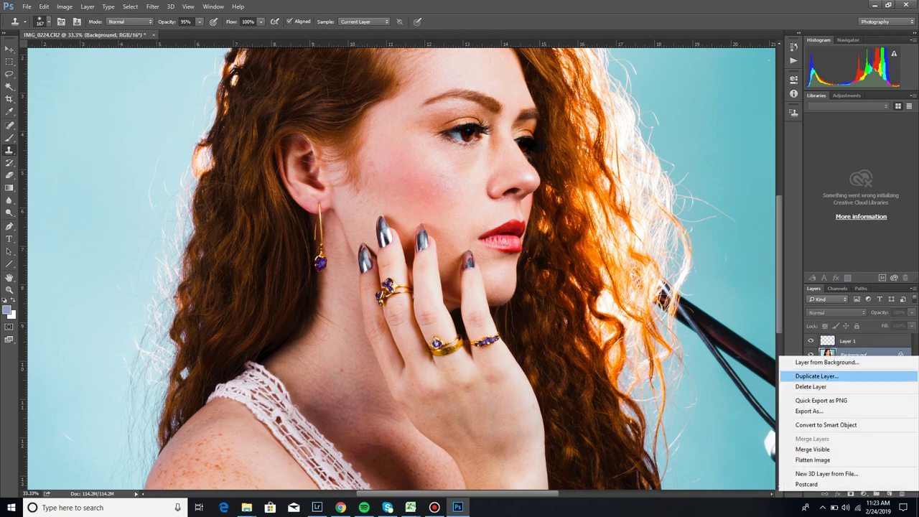
pyautogui.click(816, 376)
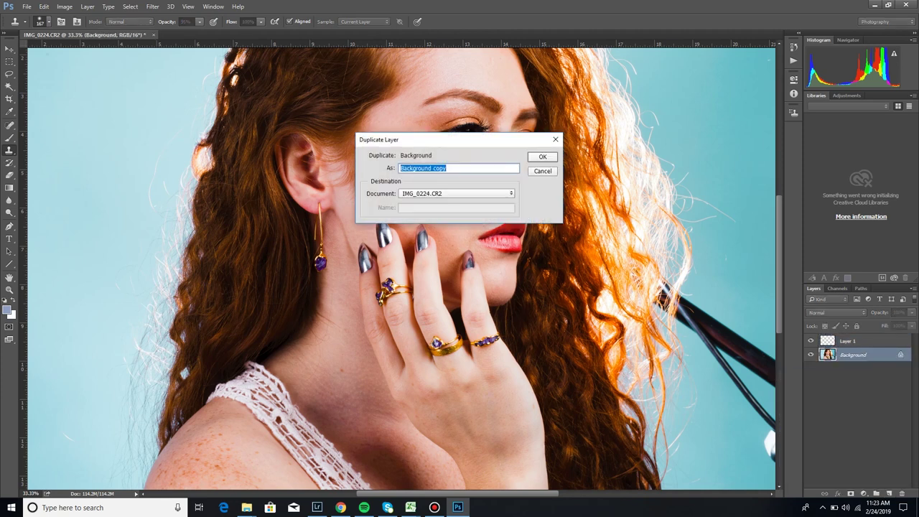
pyautogui.press('Return')
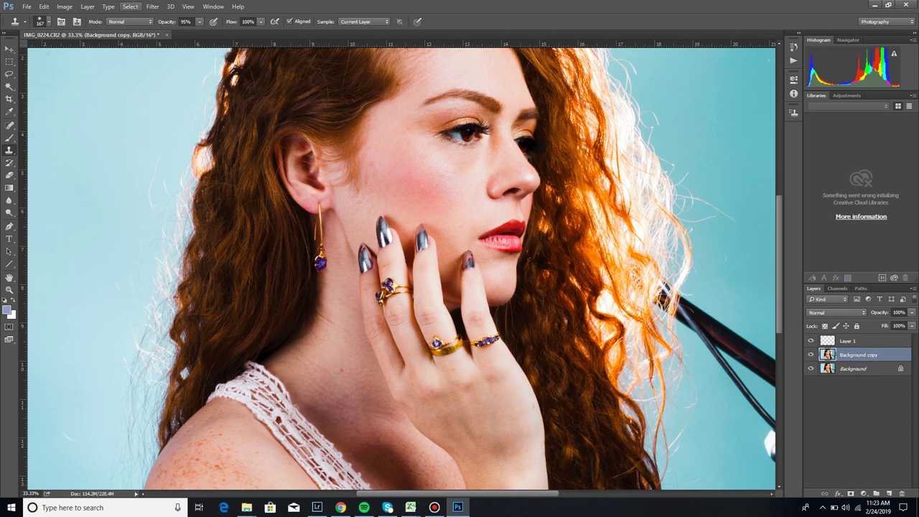
# Step: Apply the Imagenomic Portraiture filter to the Background copy layer with +9 Fine, Medium and Large smoothing and 30% mask opacity
pyautogui.click(153, 6)
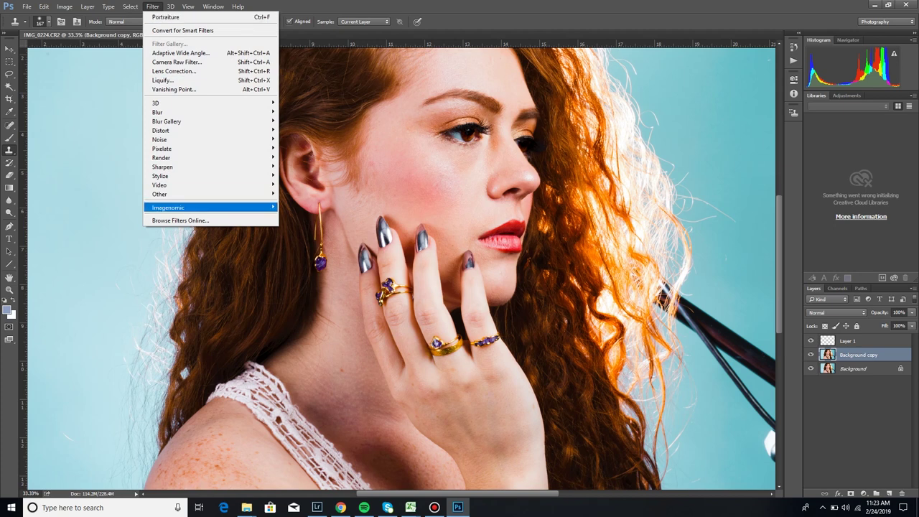
pyautogui.moveTo(208, 207)
pyautogui.click(301, 207)
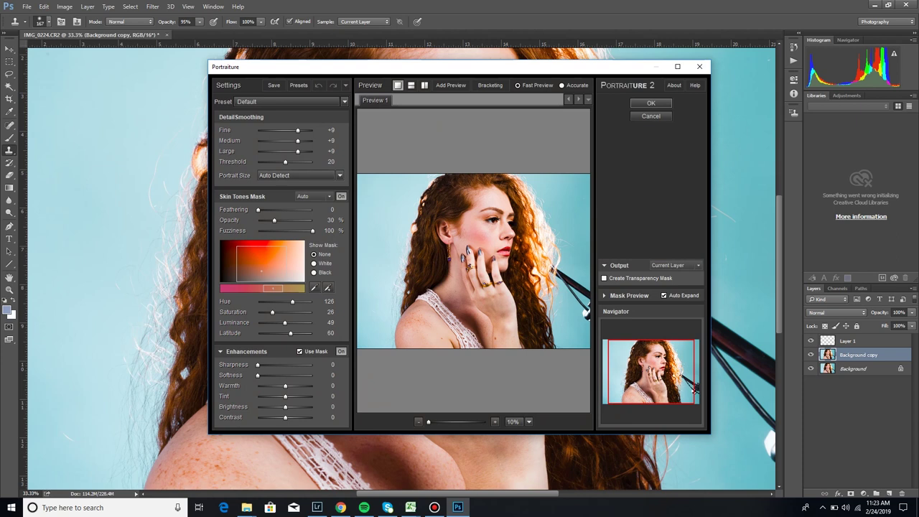
pyautogui.press('Return')
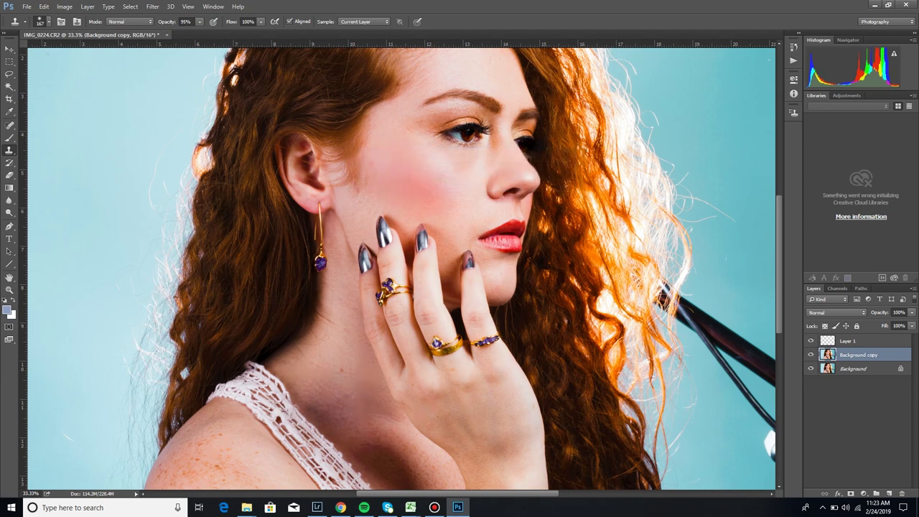
# Step: Compare the face, neck and hand with and without the Background copy layer's skin smoothing
pyautogui.click(811, 355)
pyautogui.click(810, 355)
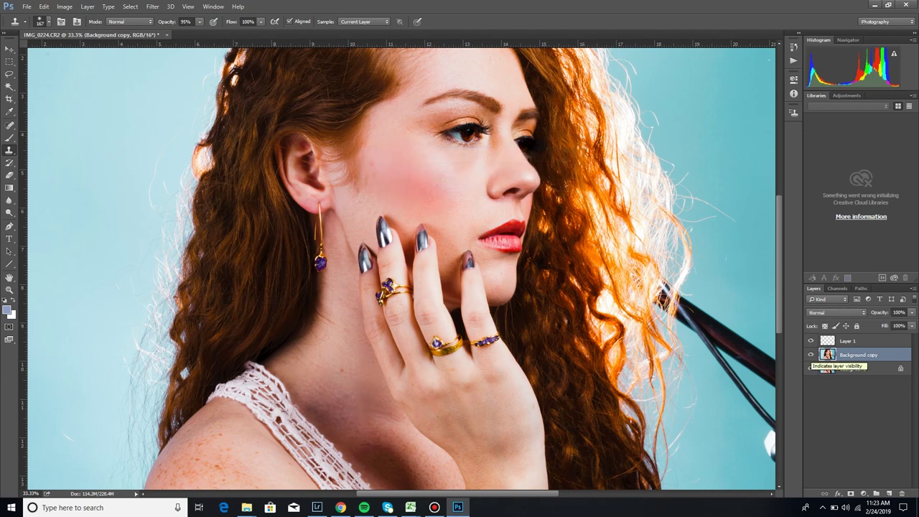
pyautogui.click(811, 355)
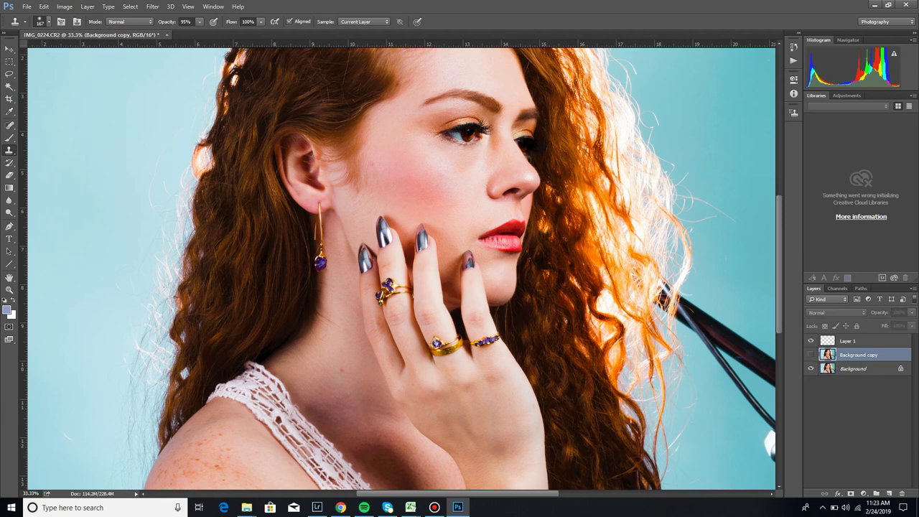
pyautogui.click(811, 354)
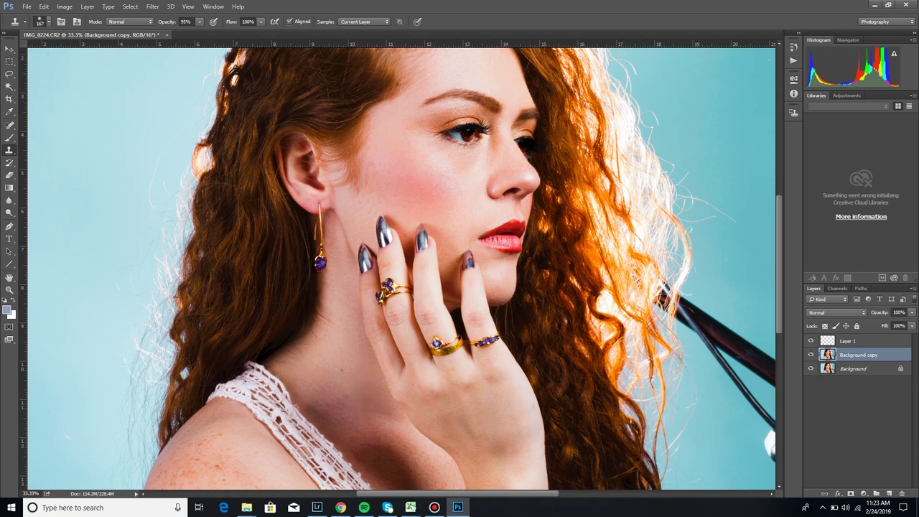
pyautogui.scroll(3, 401, 269)
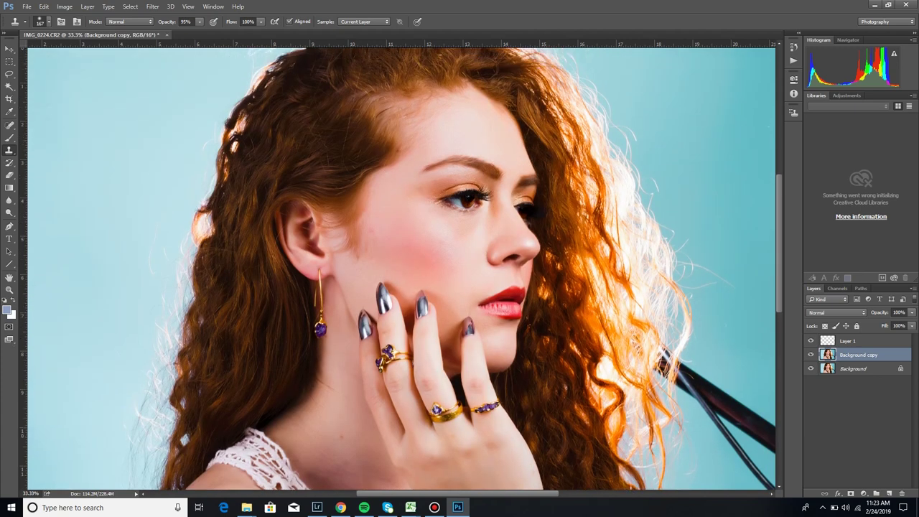
pyautogui.click(811, 355)
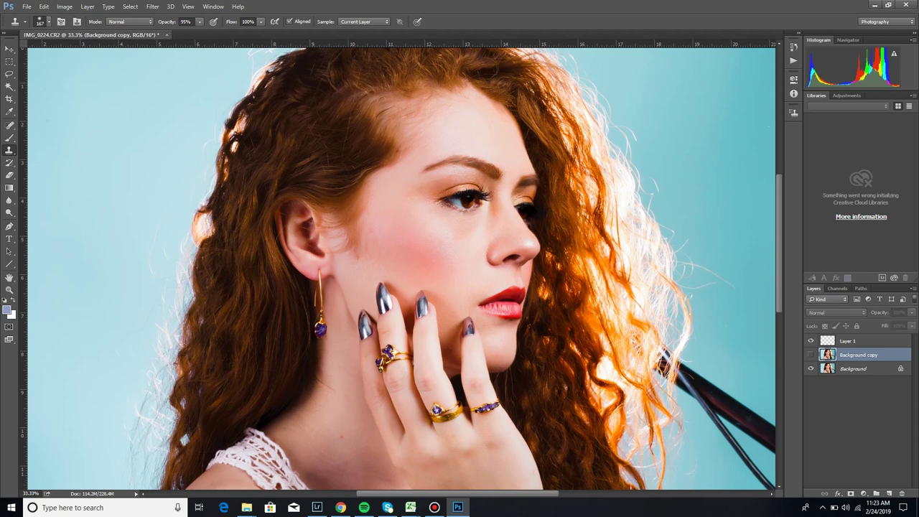
pyautogui.click(810, 354)
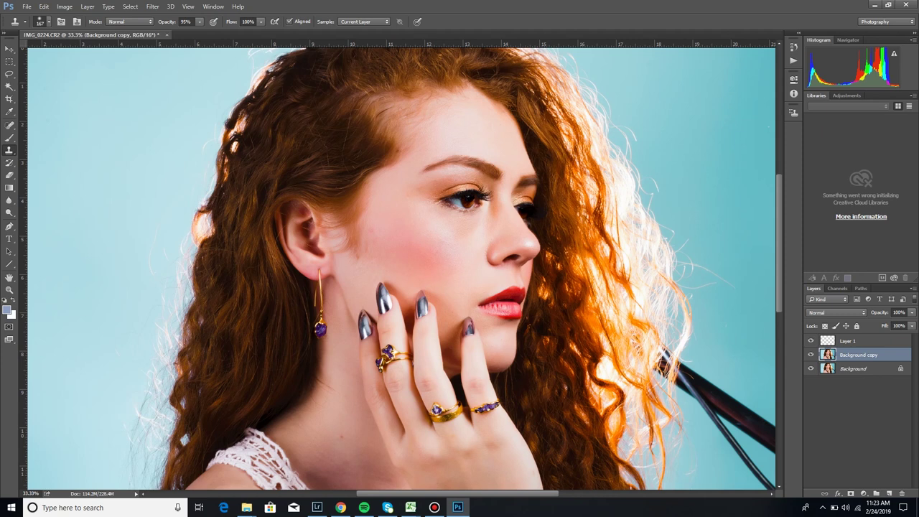
# Step: Delete the empty Layer 1
pyautogui.click(810, 341)
pyautogui.click(855, 341)
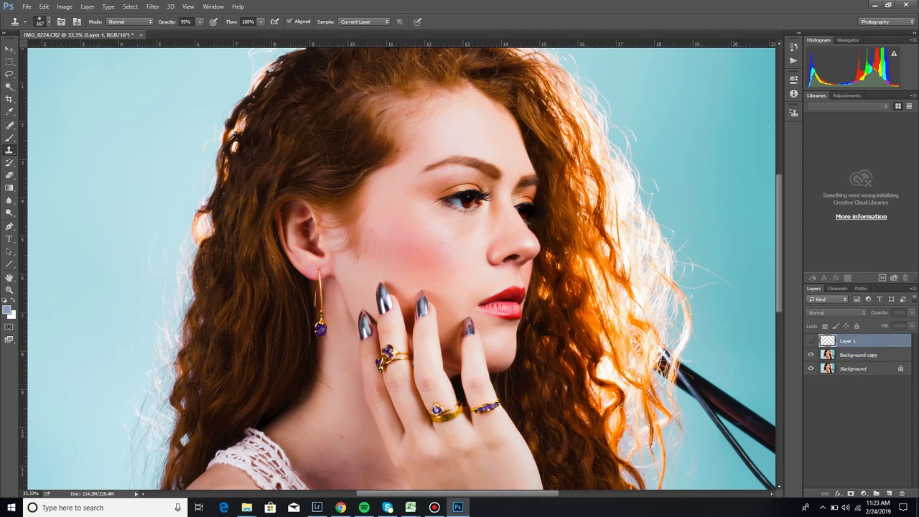
pyautogui.press('Delete')
# Step: Check the portrait again with the Background copy layer hidden and shown
pyautogui.click(811, 341)
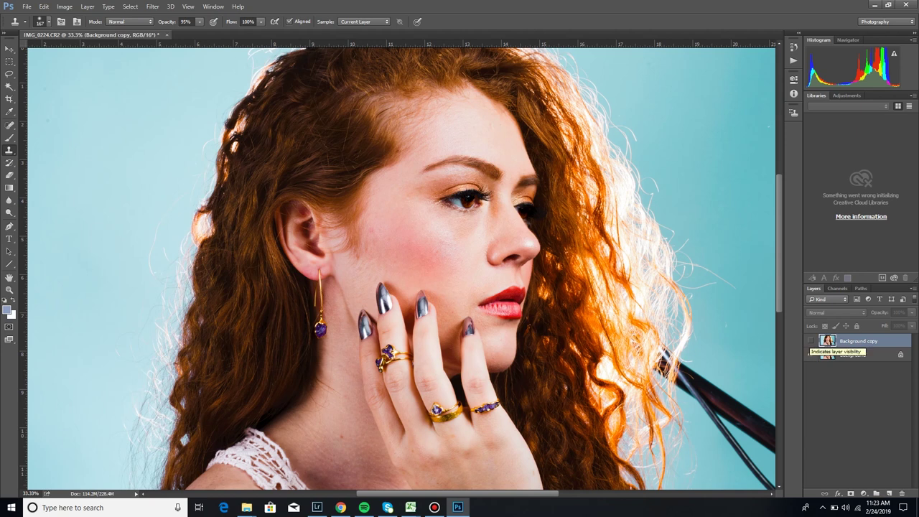
pyautogui.click(810, 340)
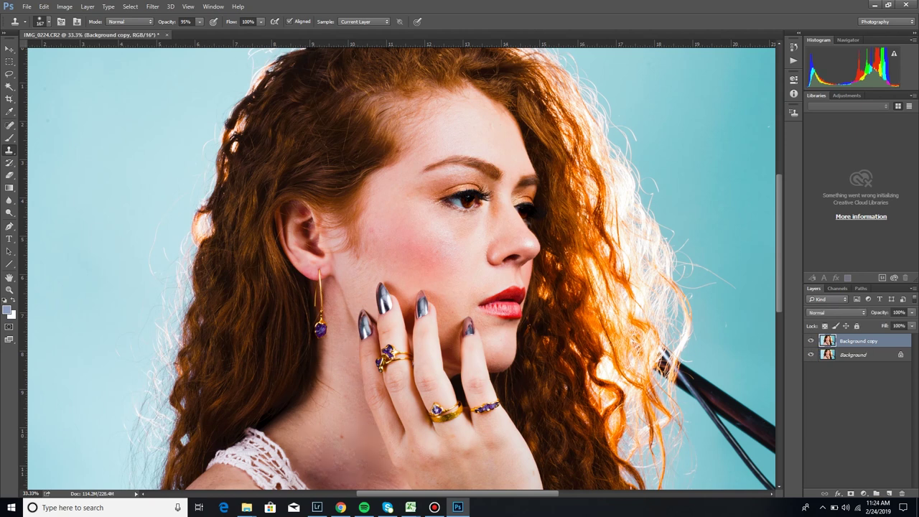
pyautogui.click(811, 341)
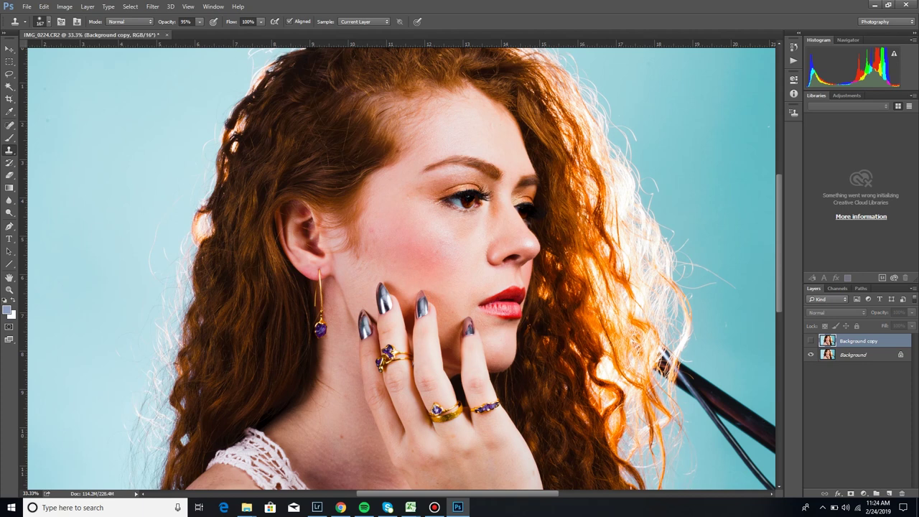
pyautogui.click(811, 340)
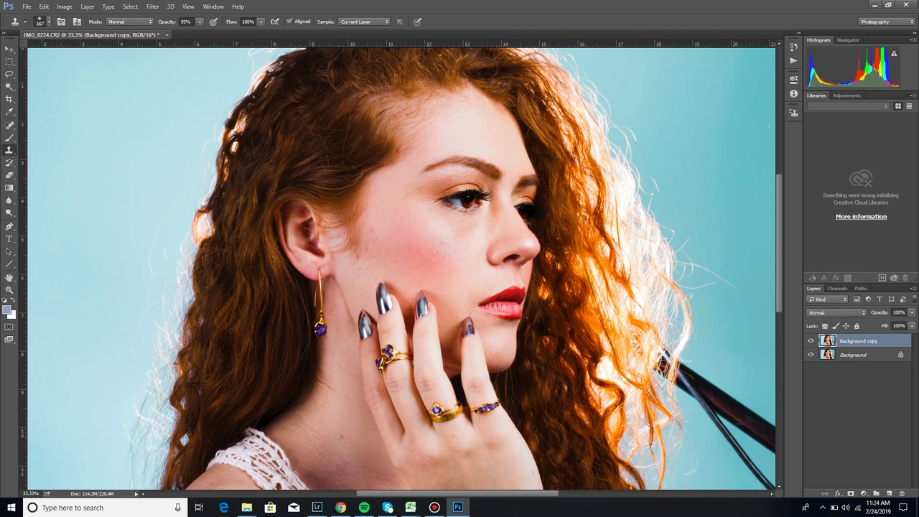
# Step: Duplicate the Background layer as Background copy 2
pyautogui.rightClick(840, 355)
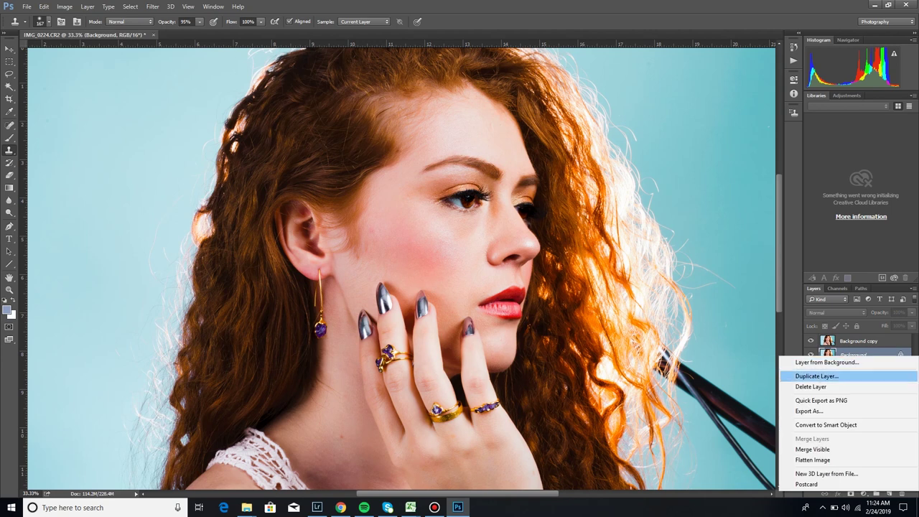
pyautogui.click(811, 376)
pyautogui.click(542, 156)
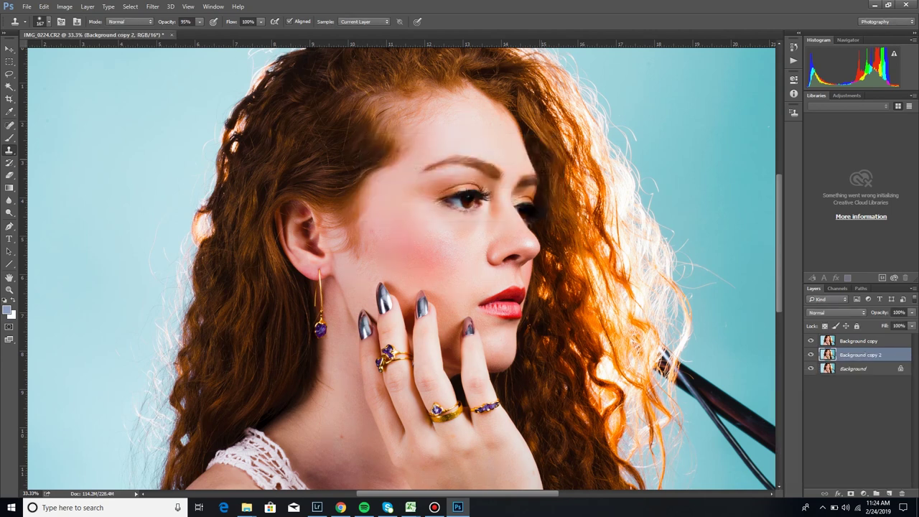
# Step: Apply the Imagenomic Portraiture filter to Background copy 2 with the skin tones mask opacity set to 15%
pyautogui.click(810, 341)
pyautogui.click(810, 341)
pyautogui.click(852, 341)
pyautogui.click(853, 355)
pyautogui.click(152, 6)
pyautogui.moveTo(168, 208)
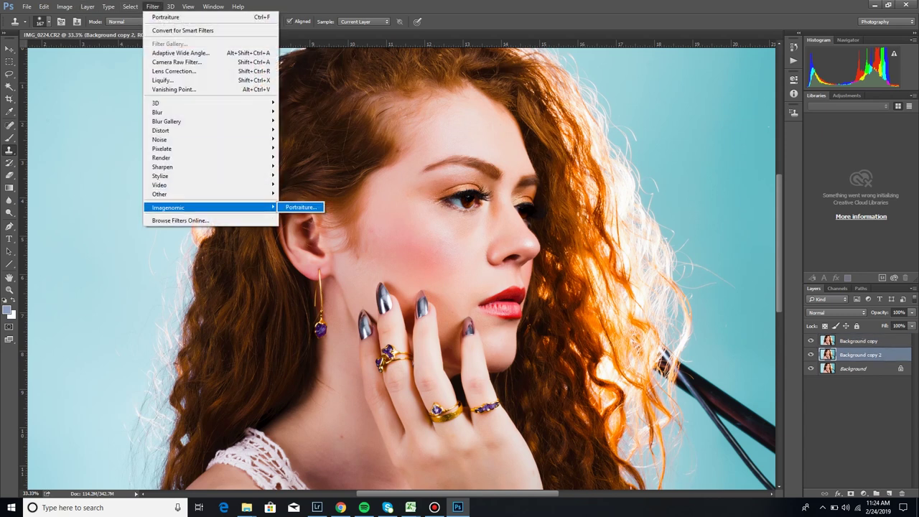
pyautogui.click(298, 207)
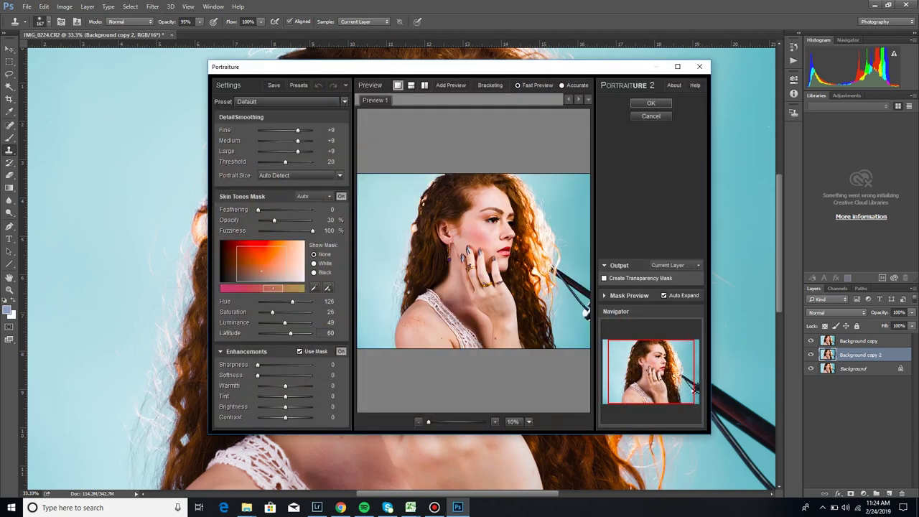
pyautogui.moveTo(274, 220); pyautogui.dragTo(266, 220)
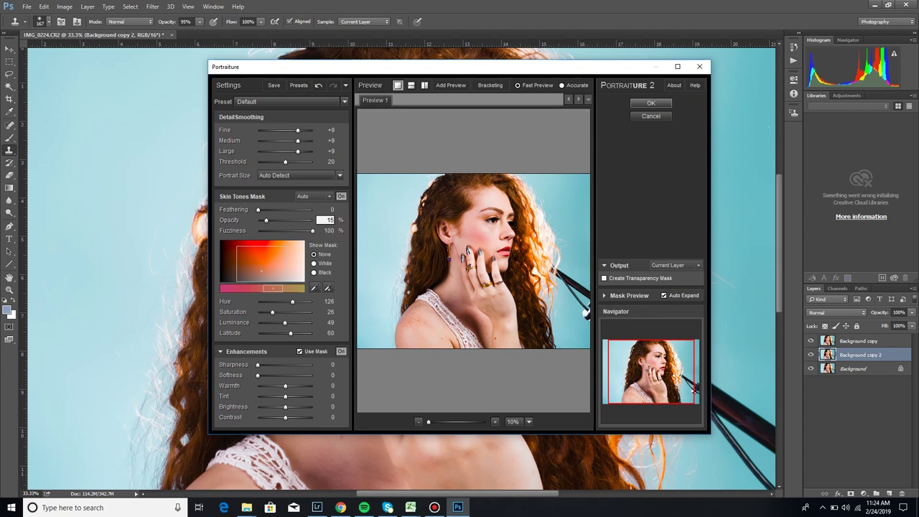
pyautogui.press('Return')
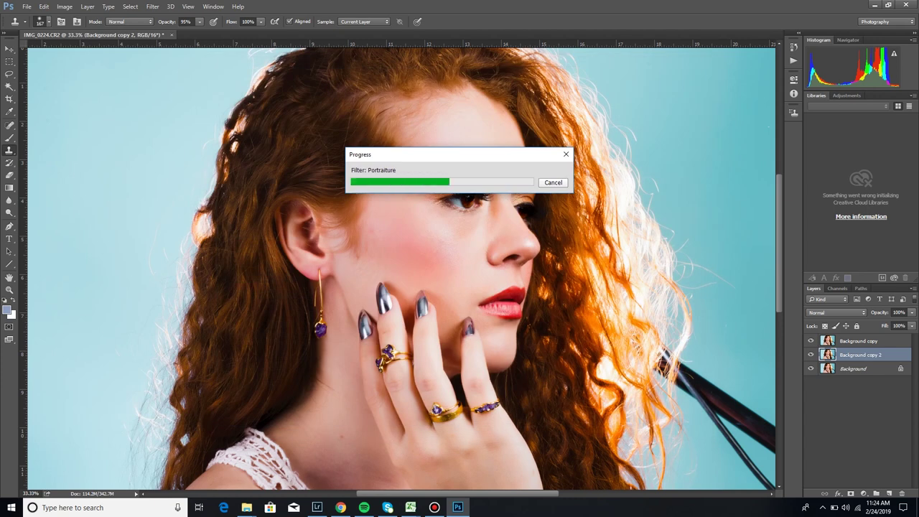
# Step: Compare the smoothing on the face between the Background copy and Background copy 2 layers
pyautogui.click(811, 341)
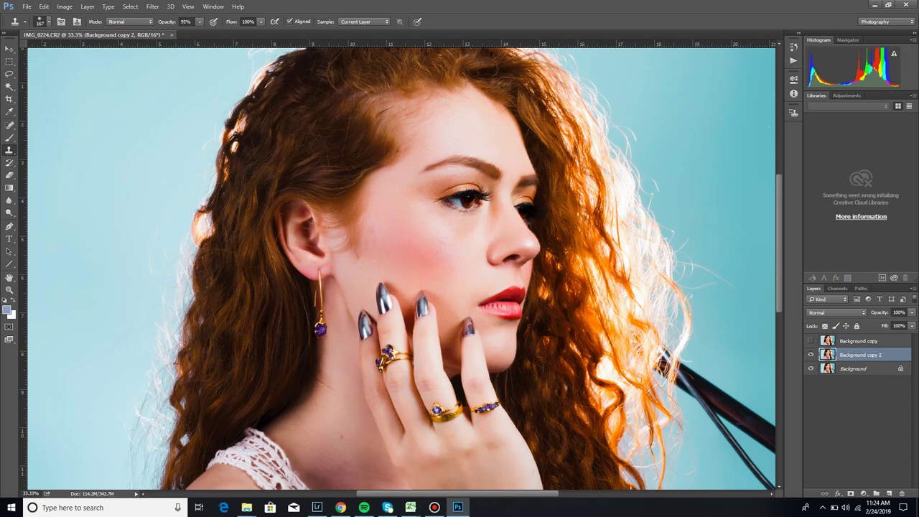
pyautogui.click(810, 341)
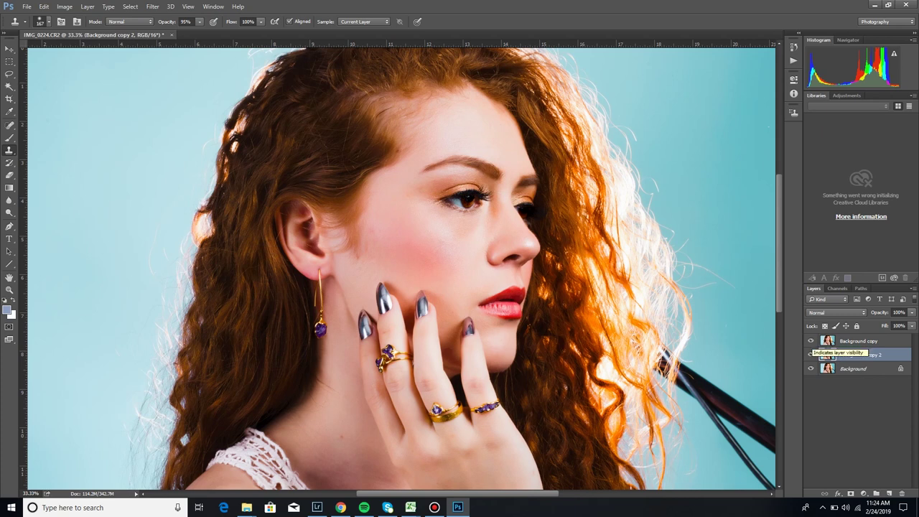
pyautogui.click(811, 340)
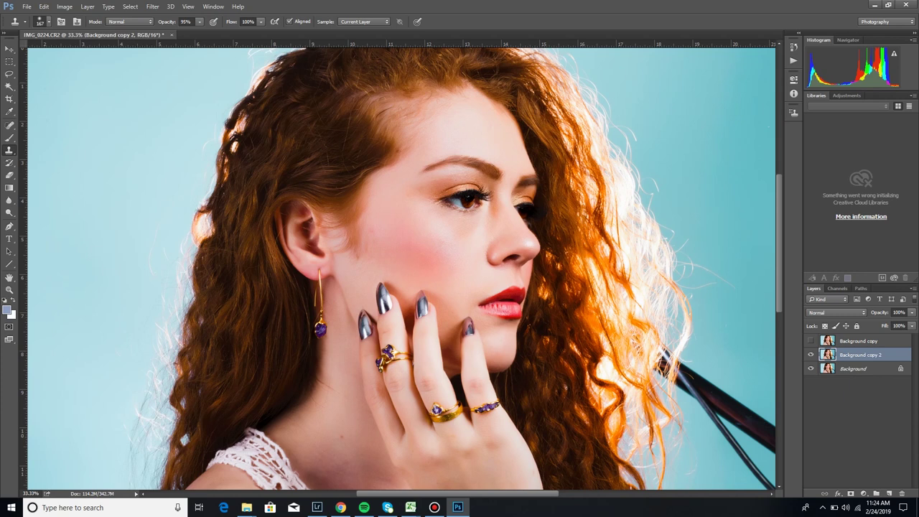
pyautogui.click(811, 341)
pyautogui.click(858, 342)
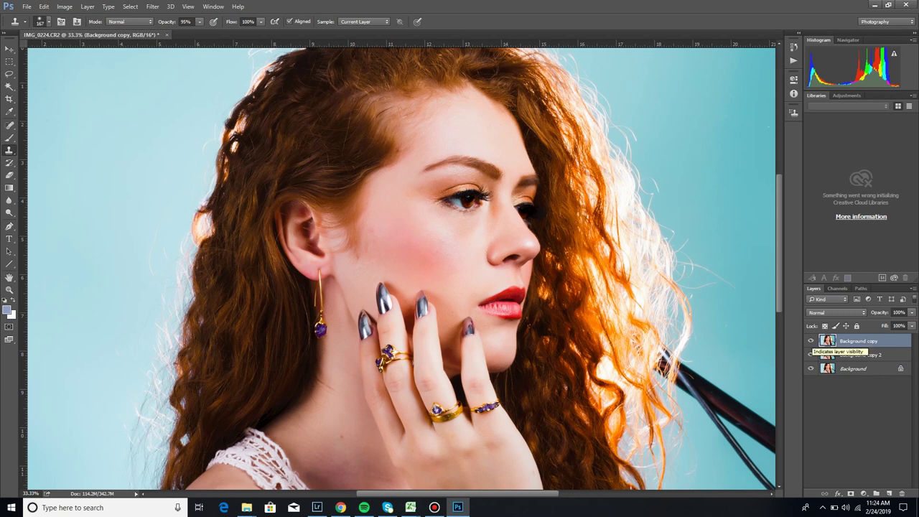
pyautogui.click(811, 341)
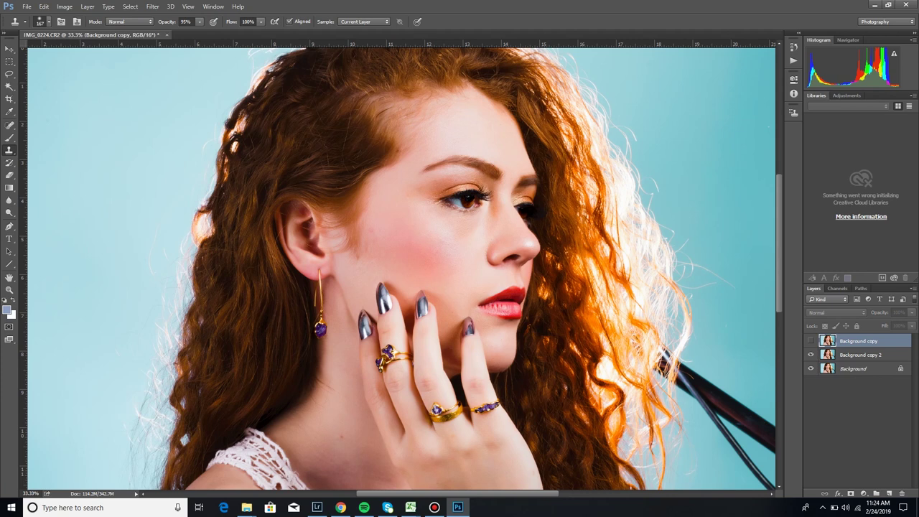
pyautogui.click(810, 341)
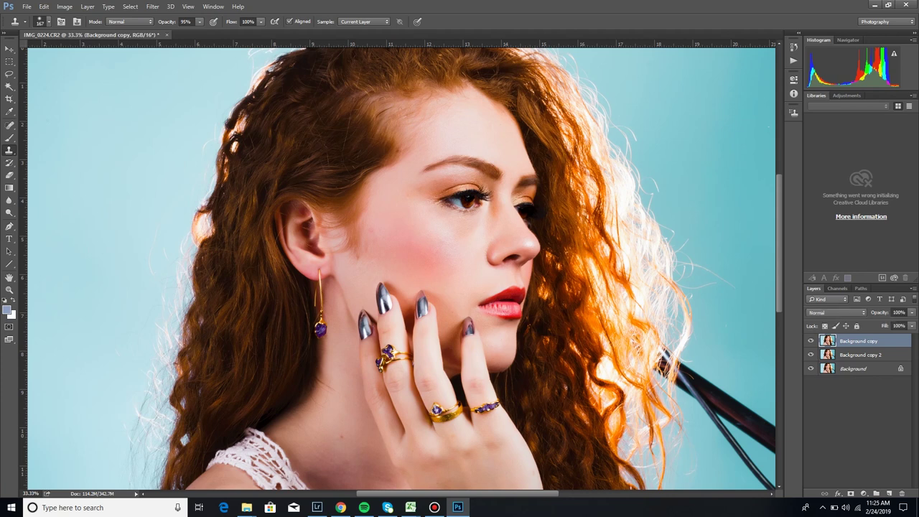
# Step: Examine the shoulder, neck and hand while switching the visibility of Background copy, Background copy 2 and Background
pyautogui.scroll(-5, 402, 268)
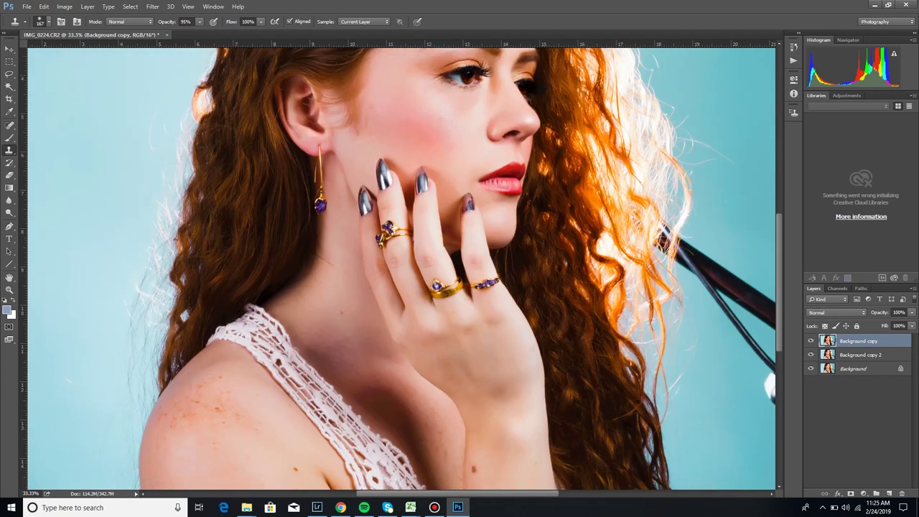
pyautogui.scroll(-1, 402, 268)
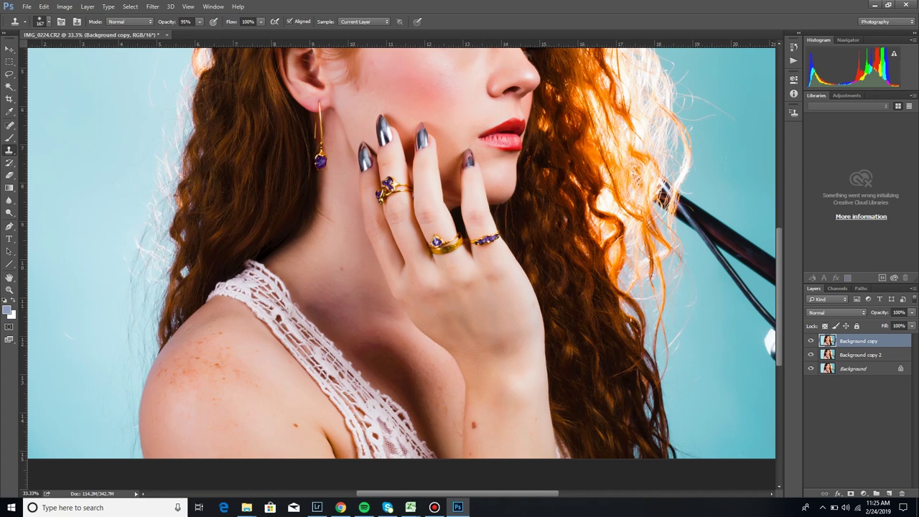
pyautogui.click(811, 341)
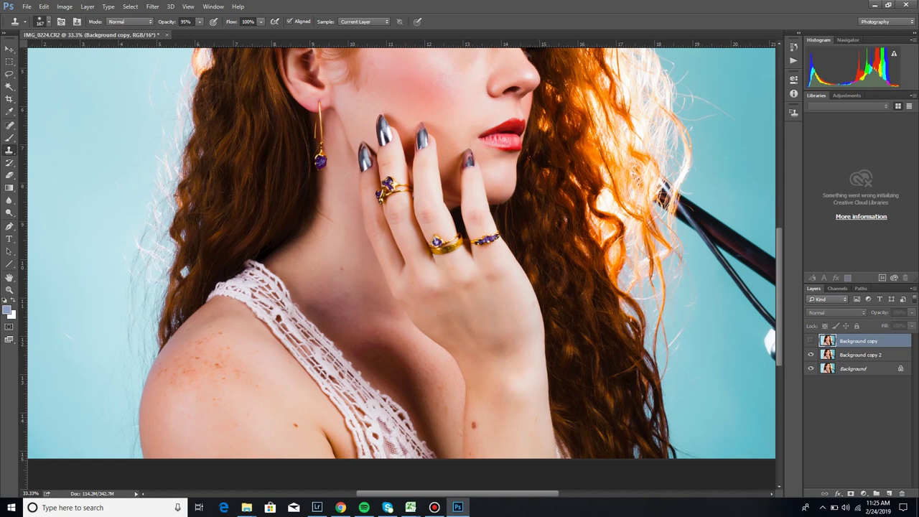
pyautogui.click(811, 341)
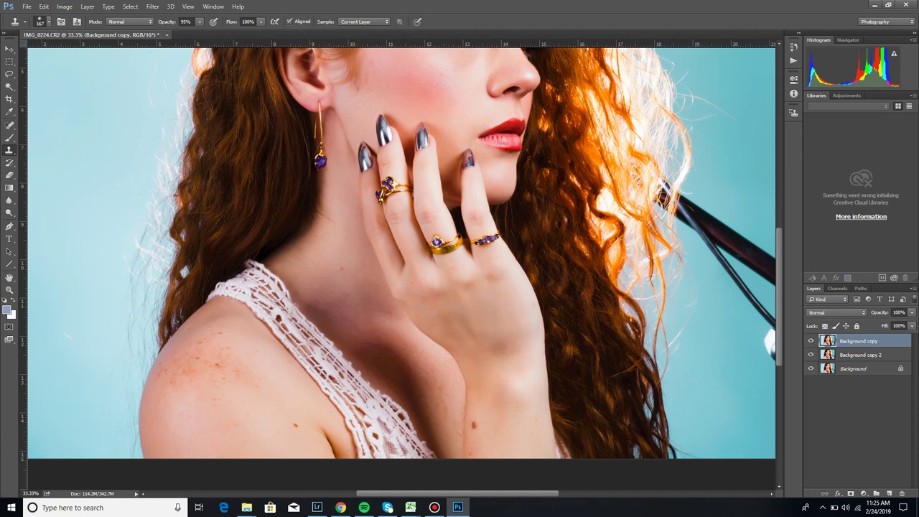
pyautogui.click(810, 341)
pyautogui.click(810, 341)
pyautogui.click(810, 354)
pyautogui.click(811, 355)
pyautogui.click(811, 368)
pyautogui.click(810, 368)
pyautogui.click(811, 355)
pyautogui.click(810, 341)
pyautogui.click(811, 341)
pyautogui.click(811, 341)
pyautogui.click(811, 355)
# Step: Hide the Background copy layer and compare Background copy 2 against the original Background on the shoulder, hand and face
pyautogui.click(811, 341)
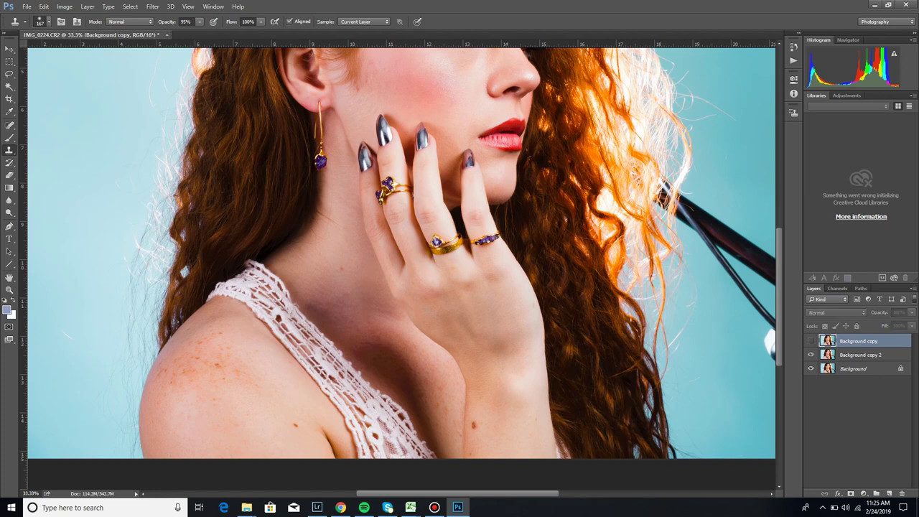
pyautogui.hotkey('ctrl', ',')
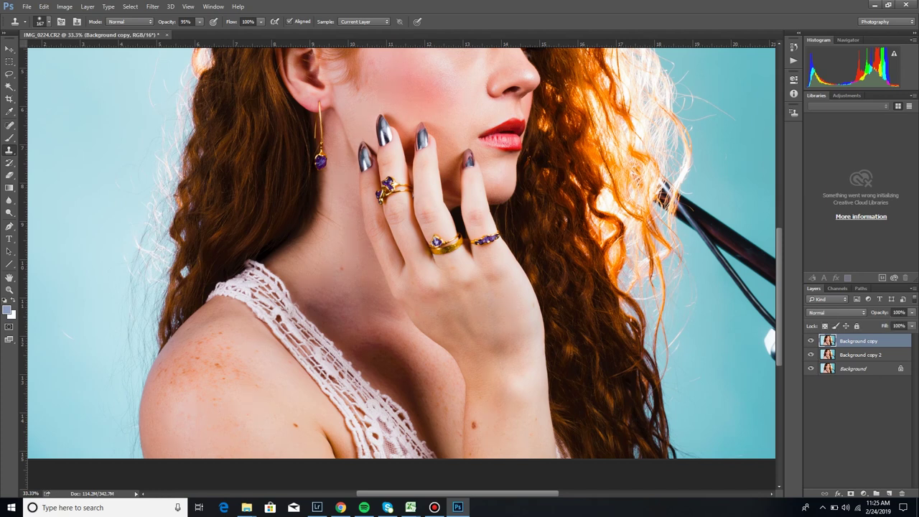
pyautogui.hotkey('ctrl', ',')
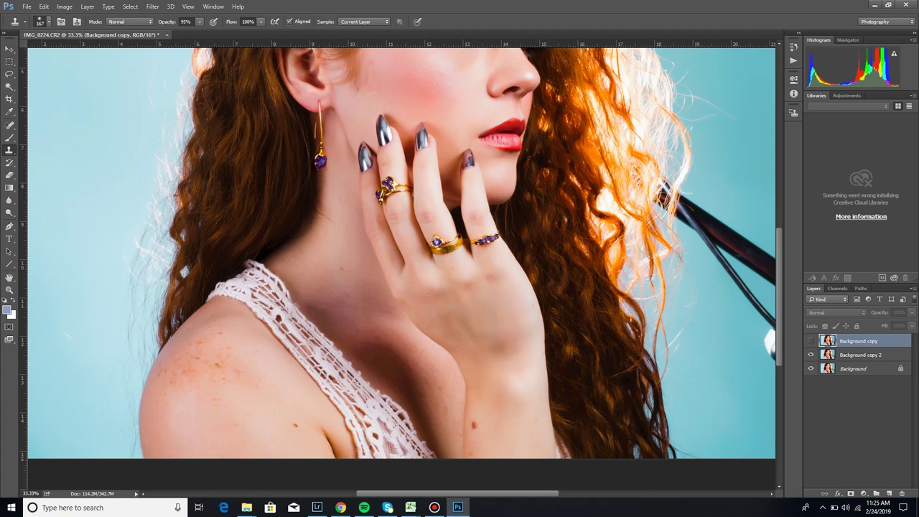
pyautogui.click(811, 355)
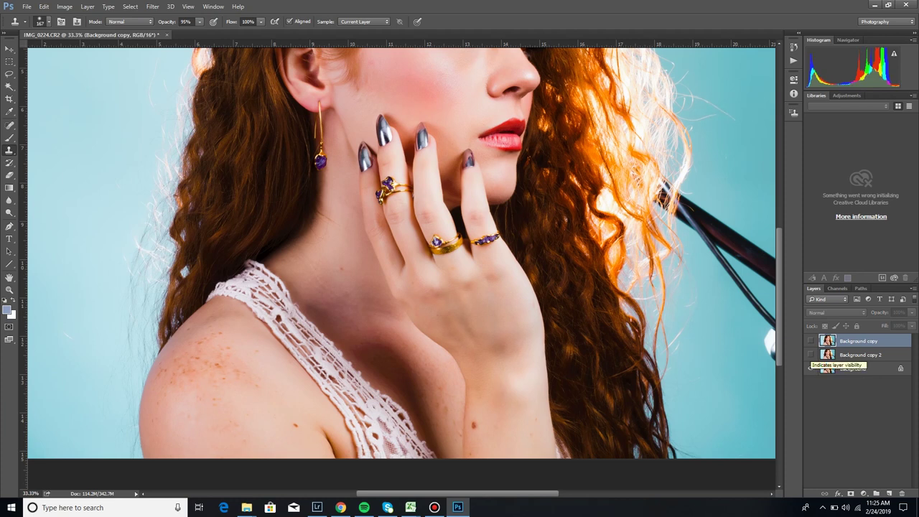
pyautogui.click(811, 355)
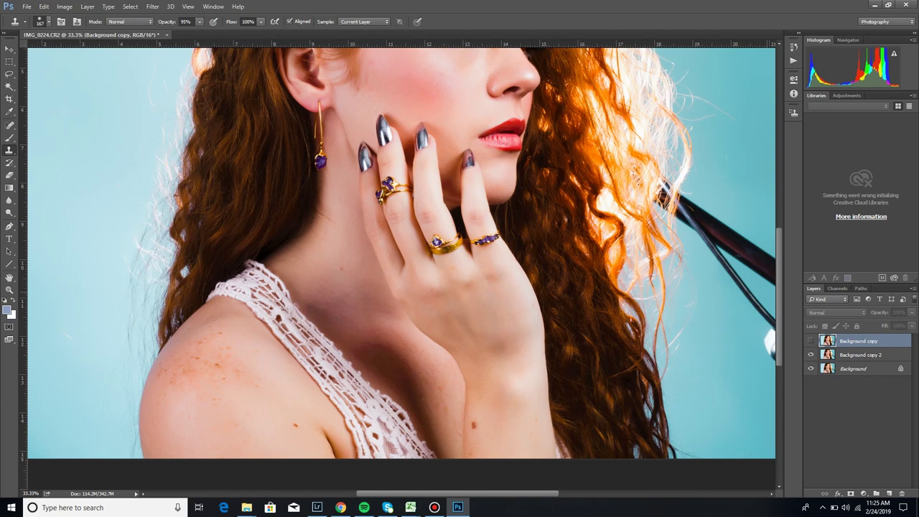
pyautogui.scroll(3, 402, 268)
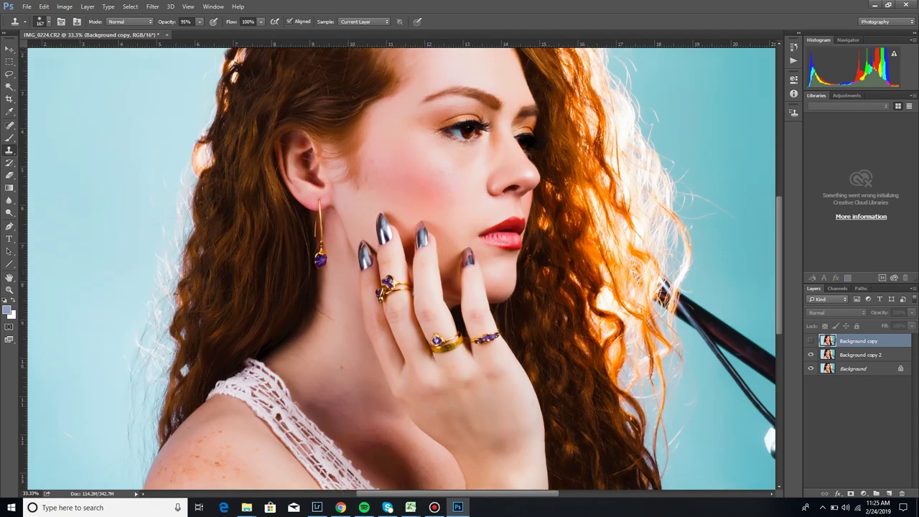
pyautogui.scroll(2, 401, 269)
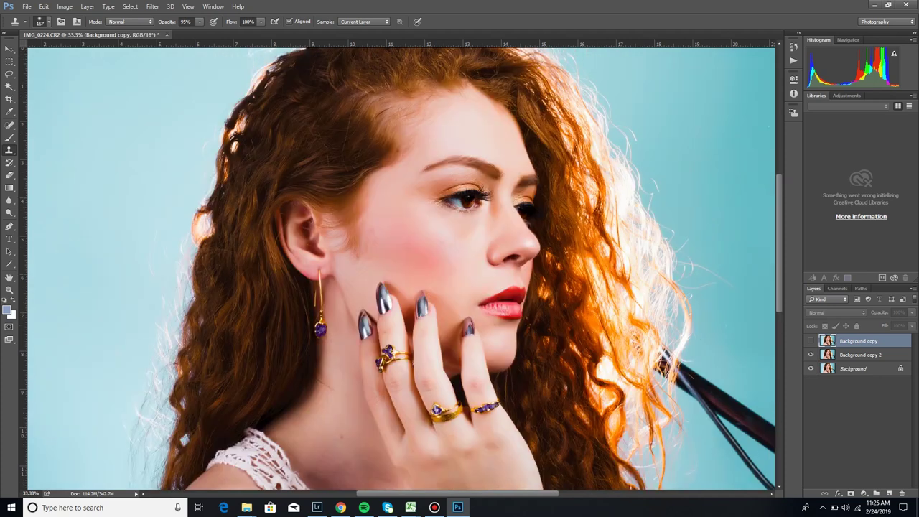
pyautogui.scroll(-1, 401, 269)
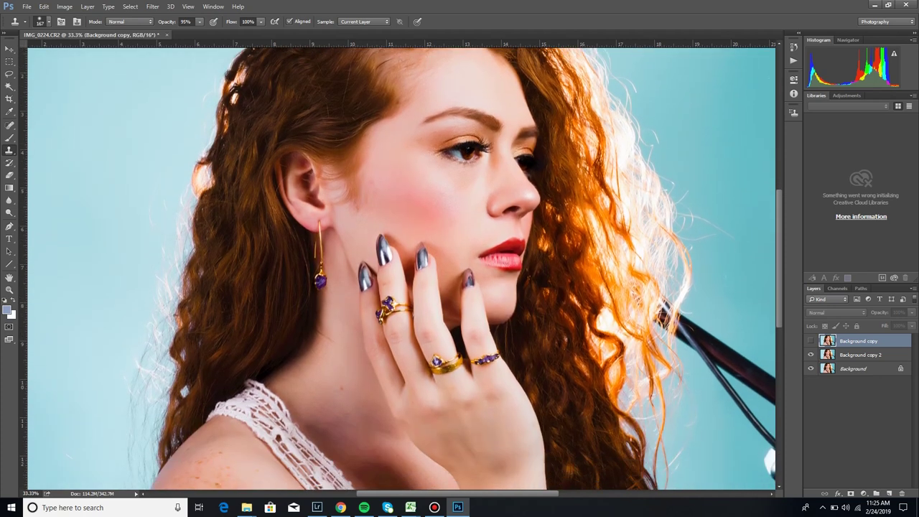
# Step: Examine Background copy 2's smoothing over the face, hand, neck and shoulder, and inspect the stand beside the hair
pyautogui.scroll(-1, 402, 269)
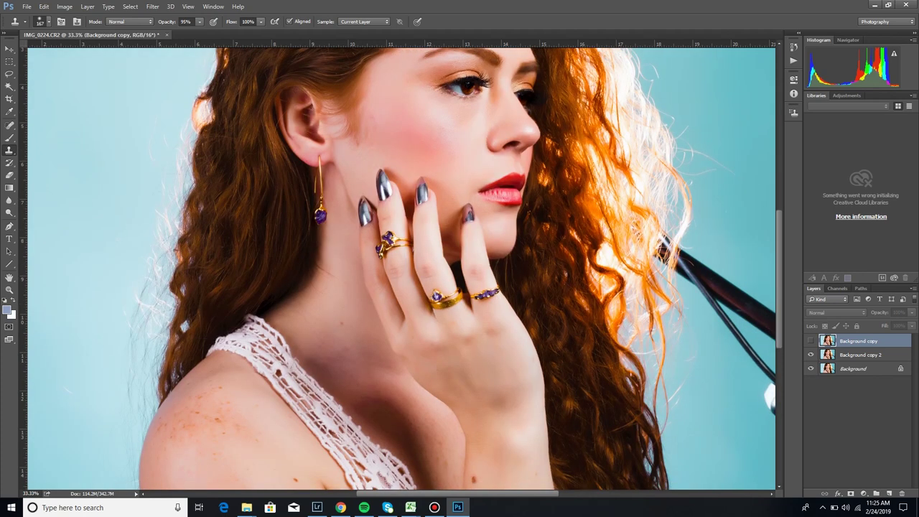
pyautogui.scroll(-1, 402, 268)
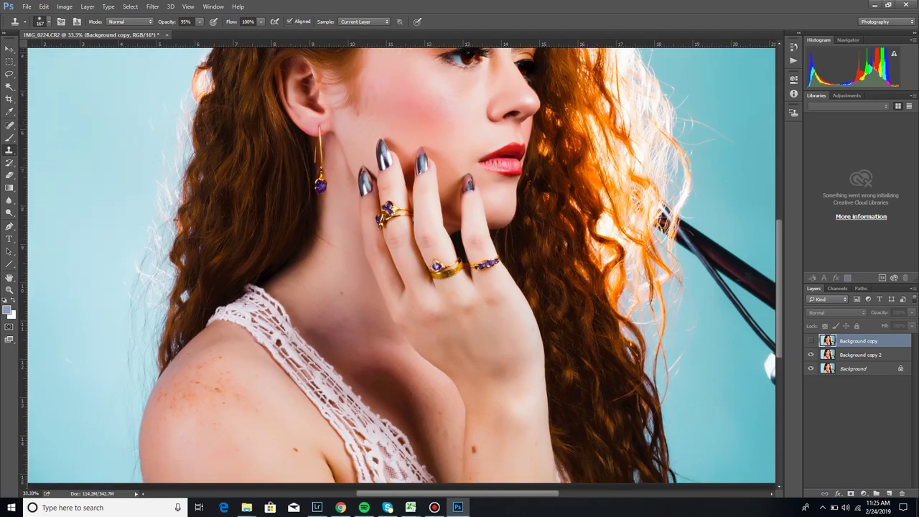
pyautogui.scroll(2, 401, 269)
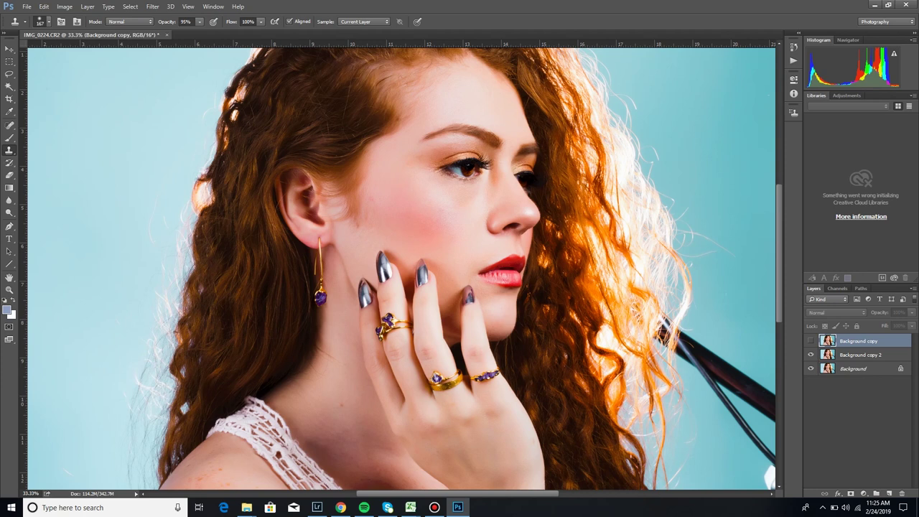
pyautogui.scroll(2, 402, 268)
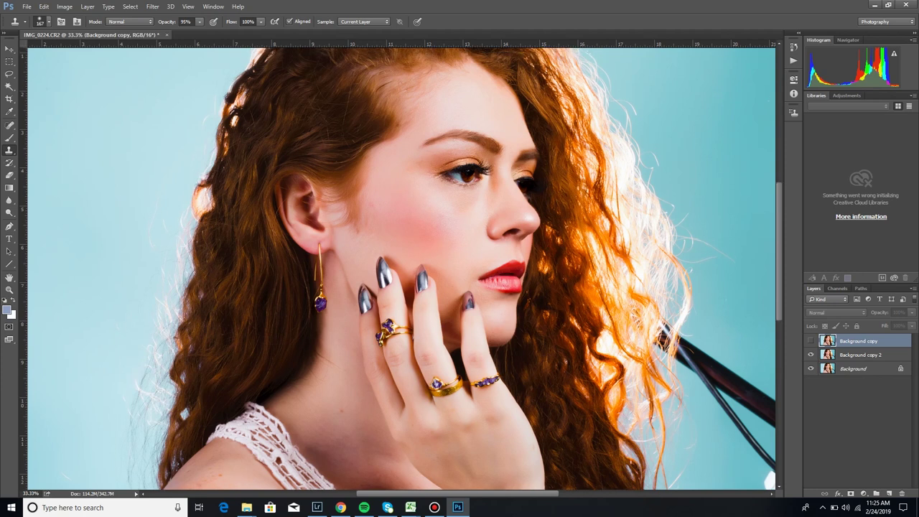
pyautogui.scroll(-5, 401, 269)
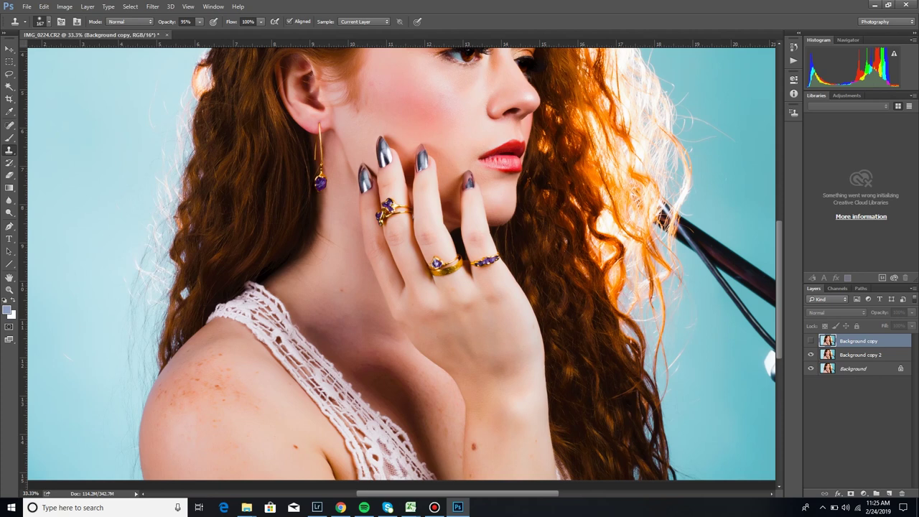
pyautogui.scroll(-1, 402, 268)
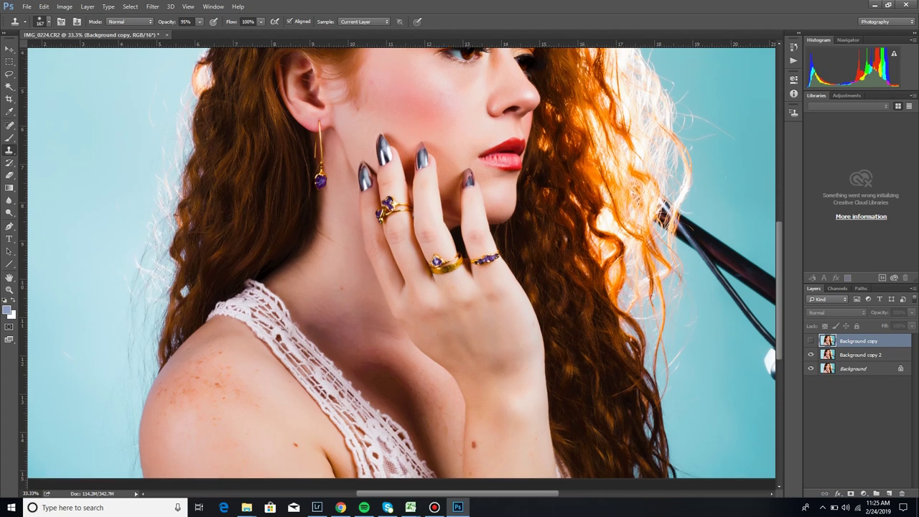
pyautogui.scroll(4, 401, 269)
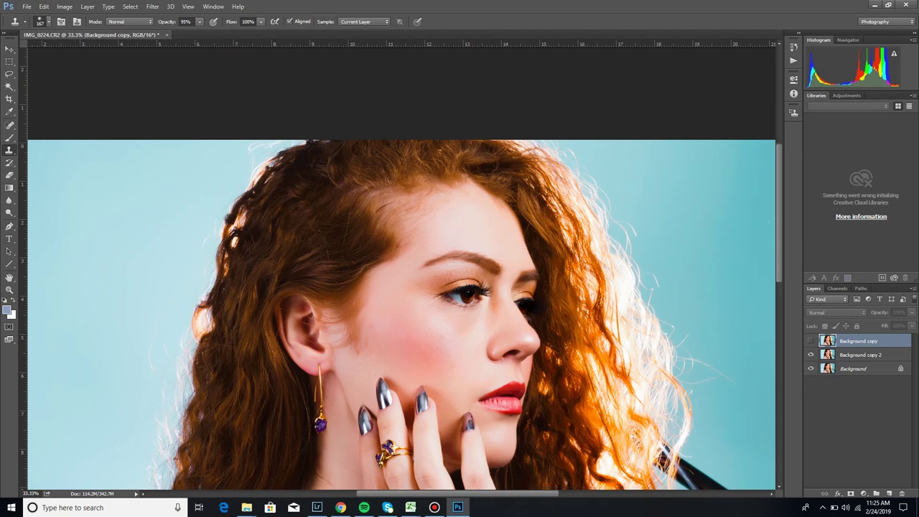
pyautogui.scroll(-1, 402, 268)
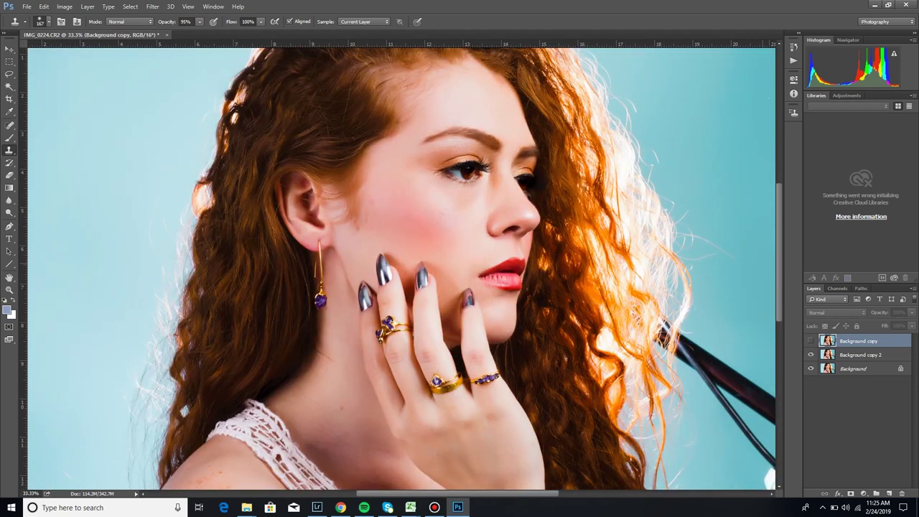
pyautogui.scroll(-3, 402, 269)
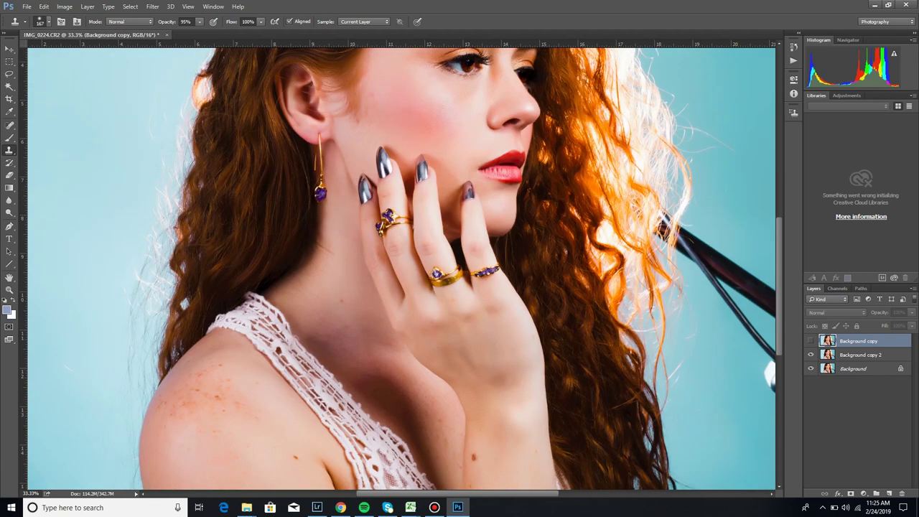
pyautogui.hscroll(5, 401, 268)
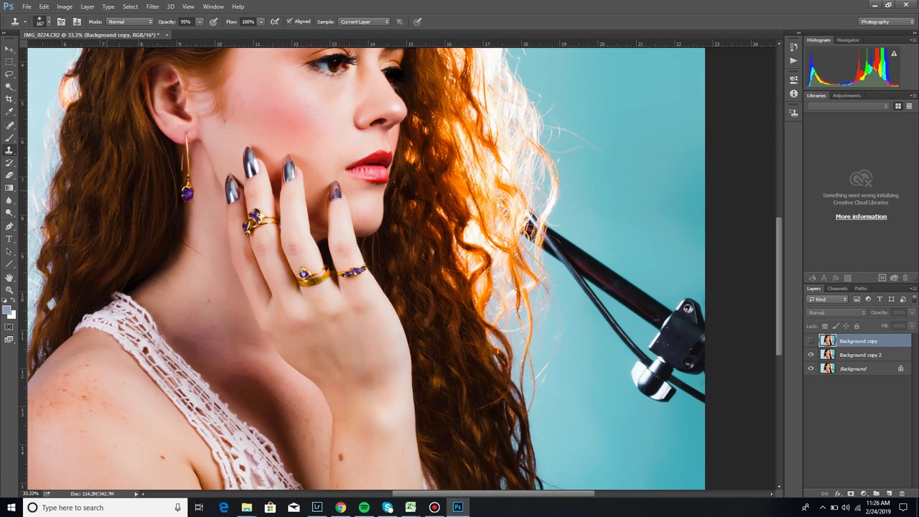
# Step: Show the Background copy layer again and duplicate it as Background copy 3
pyautogui.click(810, 341)
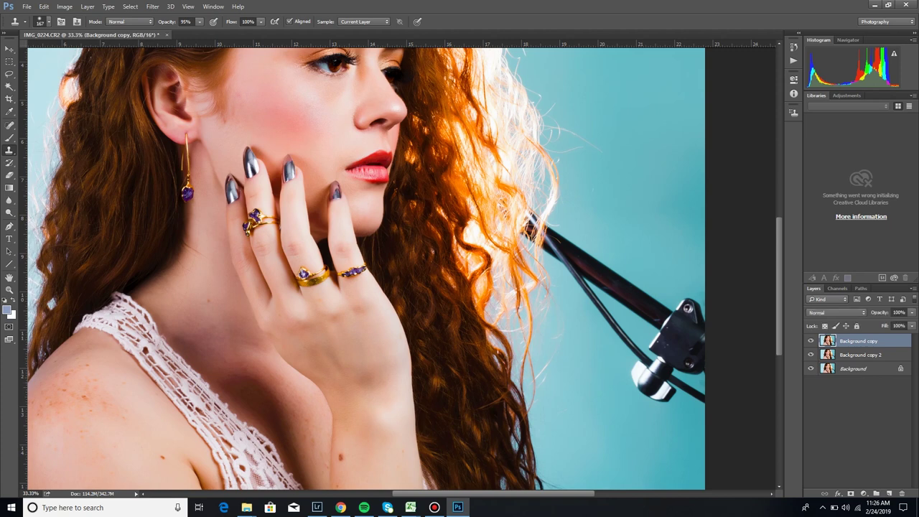
pyautogui.rightClick(849, 341)
pyautogui.click(743, 103)
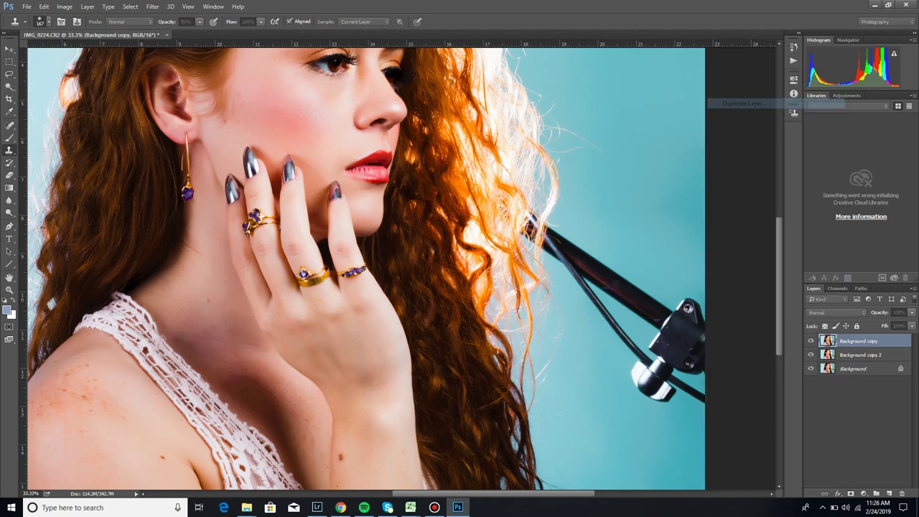
pyautogui.press('Return')
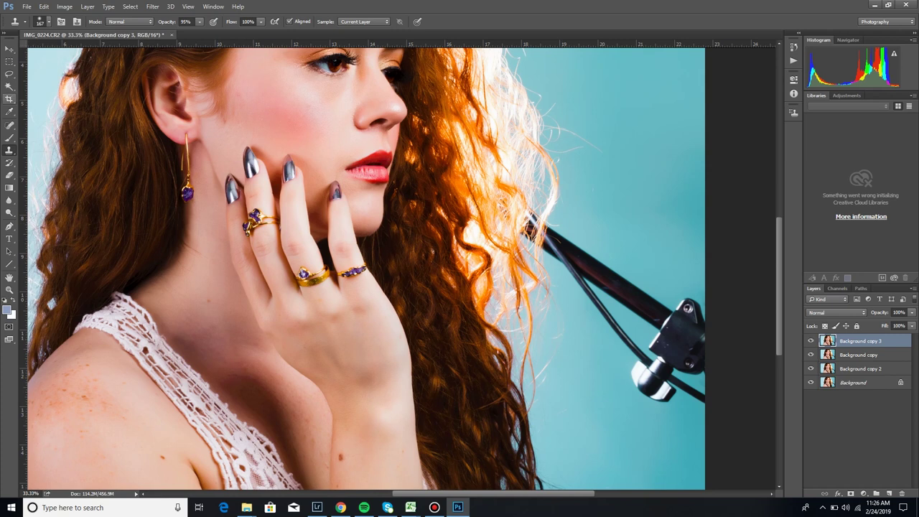
# Step: Try to select the black stand arm and its cable with the Magic Wand at tolerance 7, turning on Contiguous
pyautogui.click(10, 86)
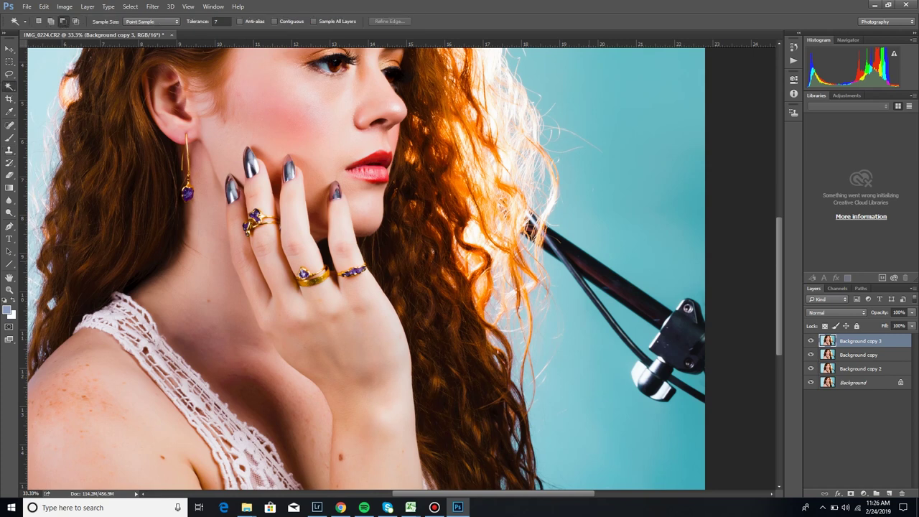
pyautogui.click(615, 274)
pyautogui.click(275, 22)
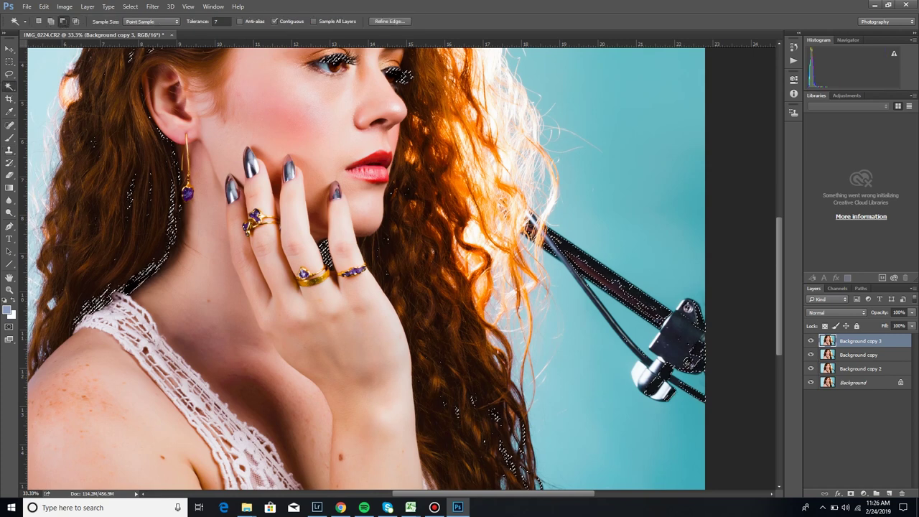
pyautogui.hotkey('ctrl', 'd')
pyautogui.click(616, 277)
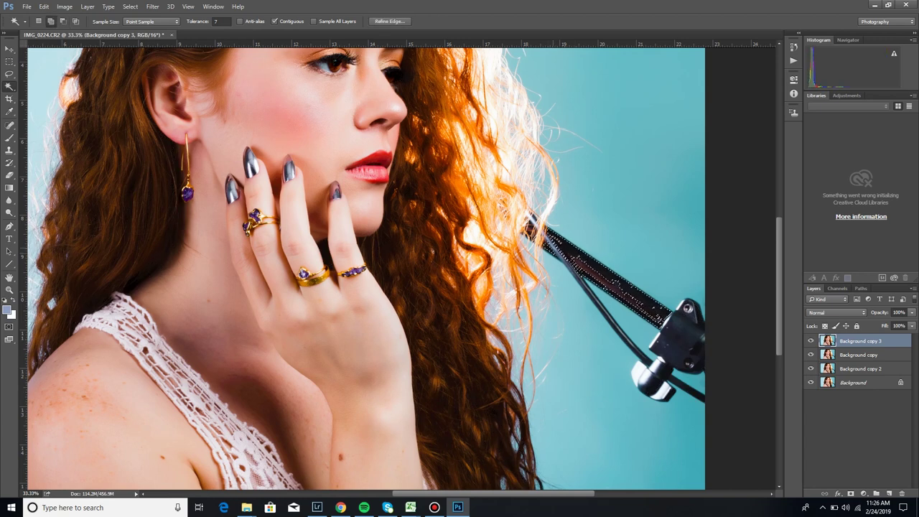
pyautogui.keyDown('shift'); pyautogui.click(616, 281); pyautogui.keyUp('shift')
pyautogui.keyDown('shift'); pyautogui.click(608, 312); pyautogui.keyUp('shift')
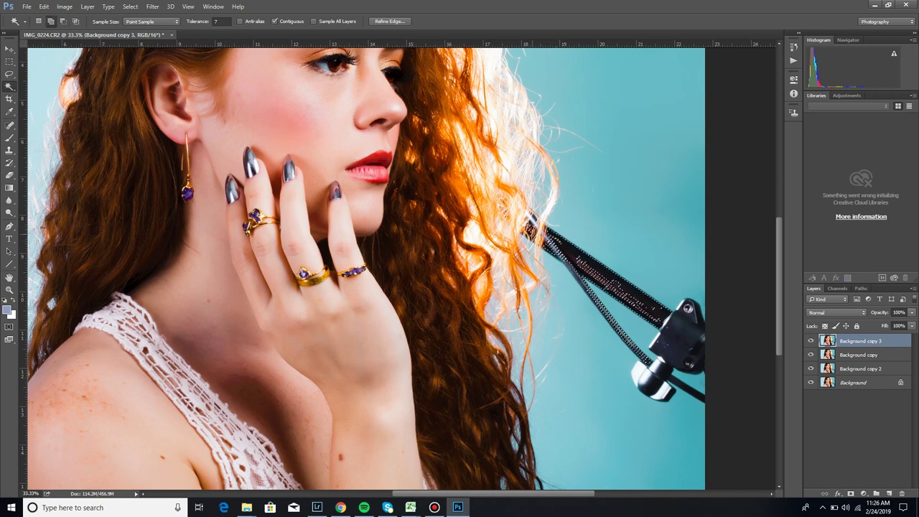
pyautogui.press('alt')
pyautogui.press('alt')
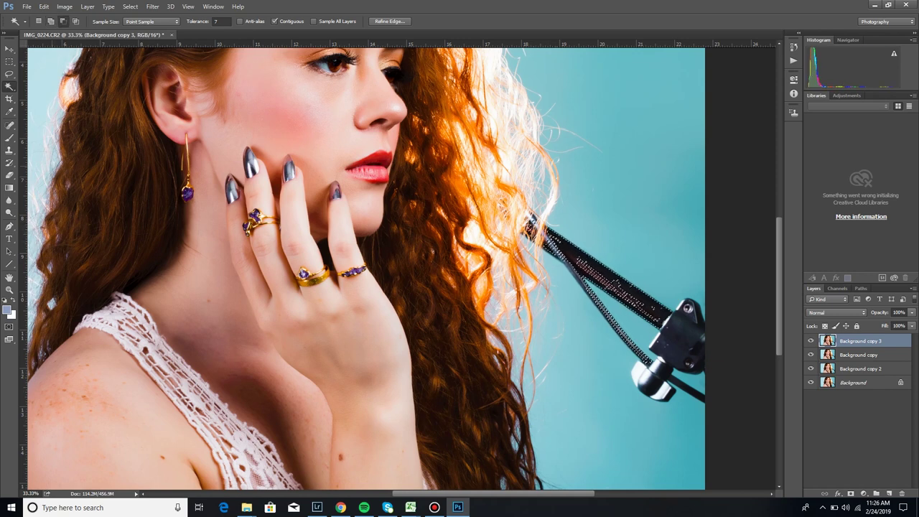
pyautogui.hotkey('ctrl', 'd')
# Step: Switch to the Clone Stamp tool and set its brush hardness to 0%
pyautogui.press('s')
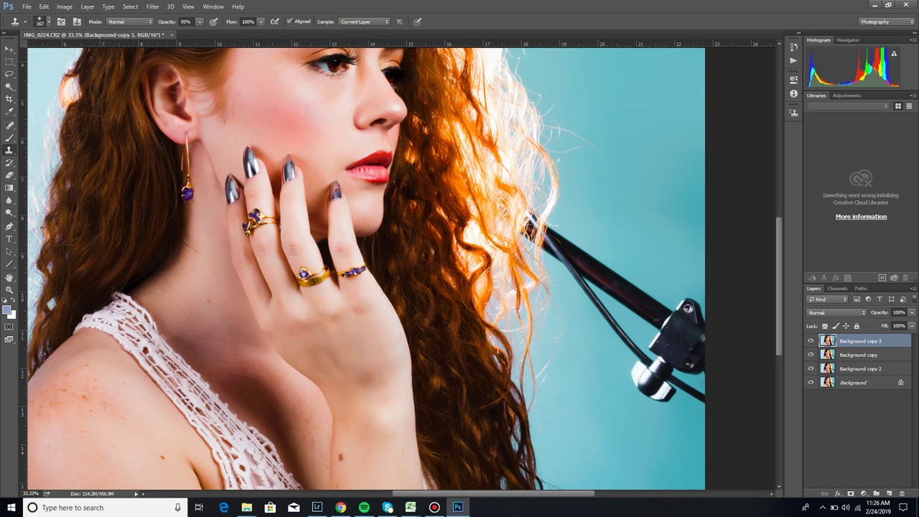
pyautogui.click(48, 21)
pyautogui.moveTo(65, 76); pyautogui.dragTo(53, 75)
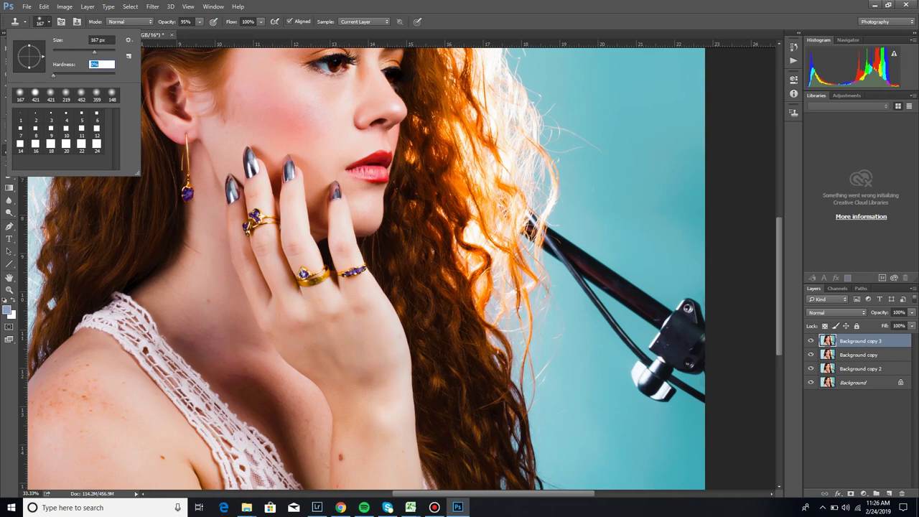
pyautogui.press('Return')
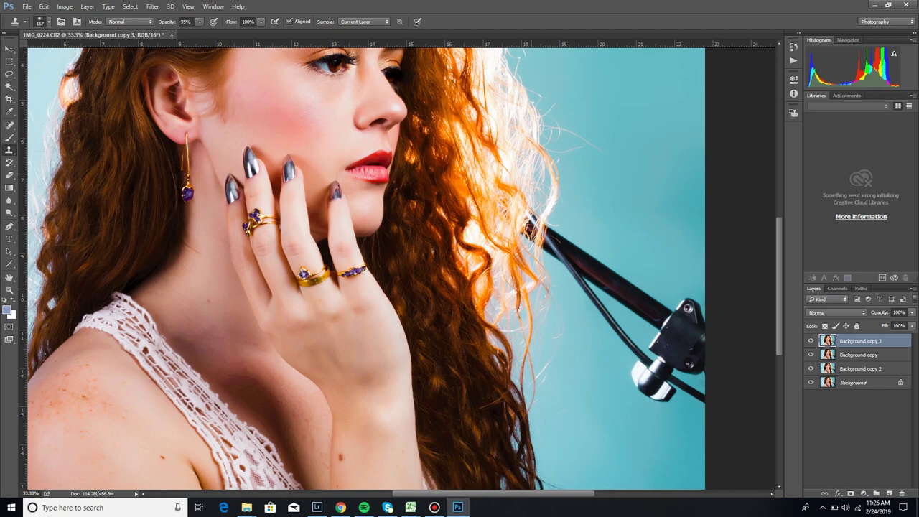
# Step: Clone over the stand arm's tip where it overlaps the orange hair, resampling from the hair edge just above it
pyautogui.click(534, 234)
pyautogui.hotkey('ctrl', 'z')
pyautogui.click(533, 232)
pyautogui.moveTo(535, 242); pyautogui.dragTo(533, 245)
pyautogui.click(548, 231)
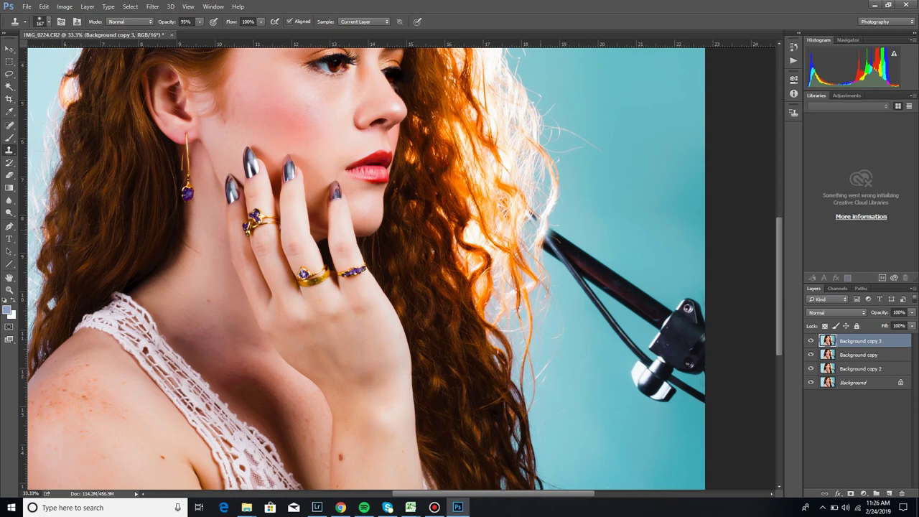
pyautogui.hotkey('ctrl', 'z')
pyautogui.keyDown('alt'); pyautogui.click(549, 209); pyautogui.keyUp('alt')
pyautogui.click(537, 221)
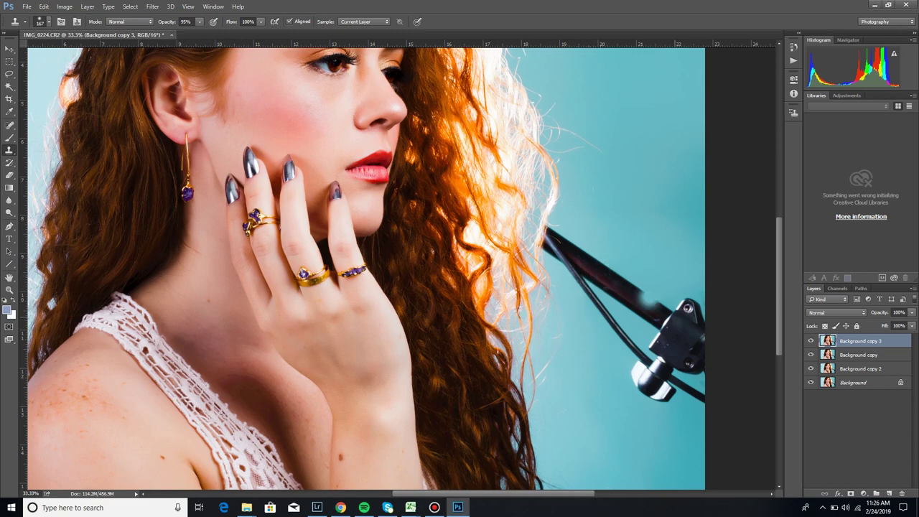
# Step: Rework the cloning where the stand arm's end meets the teal background beside the hair, undoing the unwanted strokes
pyautogui.click(553, 248)
pyautogui.hotkey('ctrl', 'z')
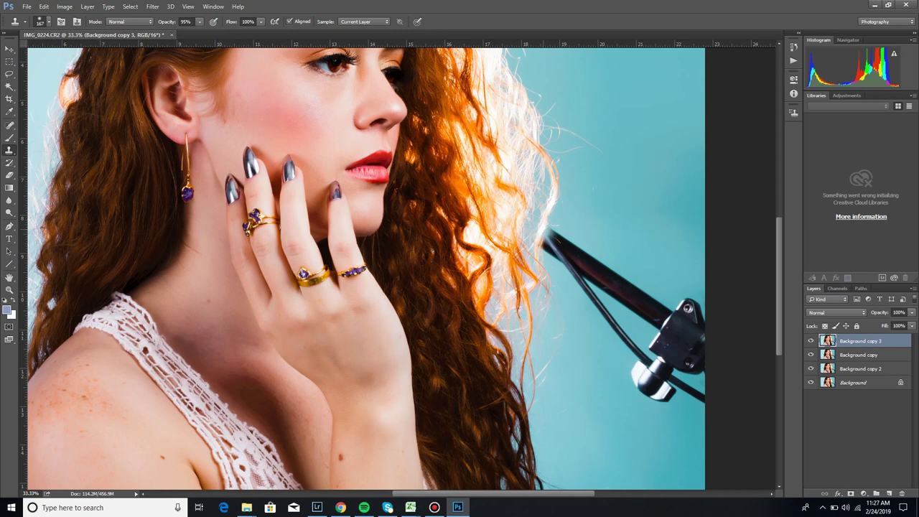
pyautogui.moveTo(558, 239)
pyautogui.mouseDown()
pyautogui.moveTo(566, 244)
pyautogui.moveTo(550, 251)
pyautogui.mouseUp()
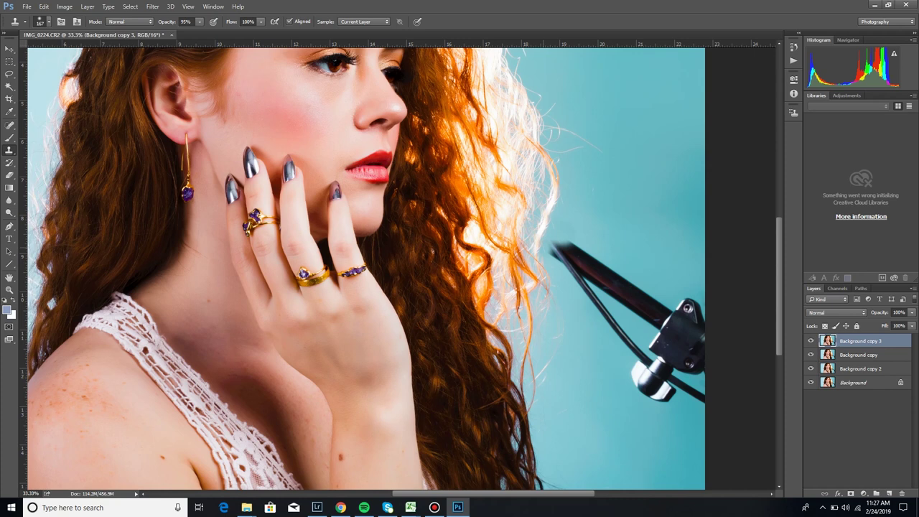
pyautogui.hotkey('ctrl', 'z')
pyautogui.hotkey('ctrl', 'alt', 'z')
pyautogui.hotkey('ctrl', 'alt', 'z')
pyautogui.hotkey('ctrl', 'alt', 'z')
pyautogui.hotkey('ctrl', 'z')
pyautogui.hotkey('ctrl', 'alt', 'z')
pyautogui.hotkey('ctrl', 'alt', 'z')
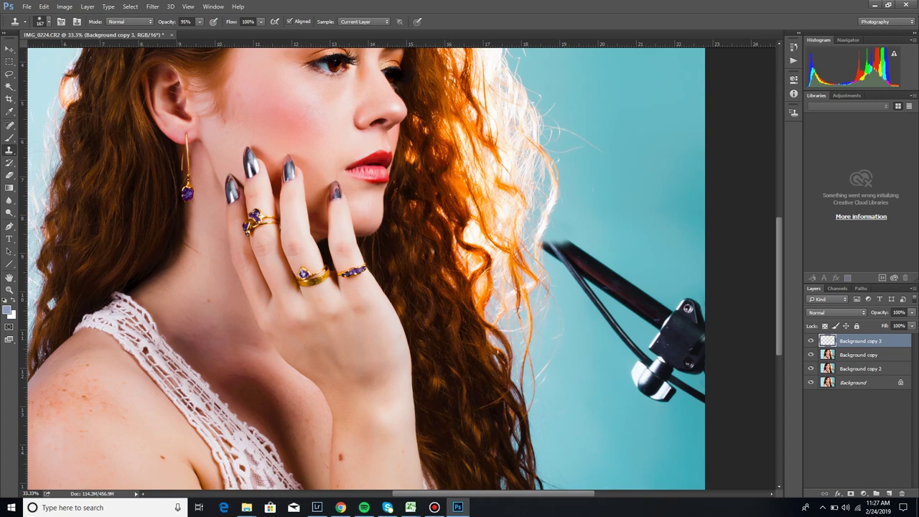
pyautogui.hotkey('ctrl', 'alt', 'z')
# Step: Clone teal background over the thick stand arm from the hair to the bracket, raising the Clone Stamp opacity to 100%
pyautogui.moveTo(564, 244); pyautogui.dragTo(616, 279)
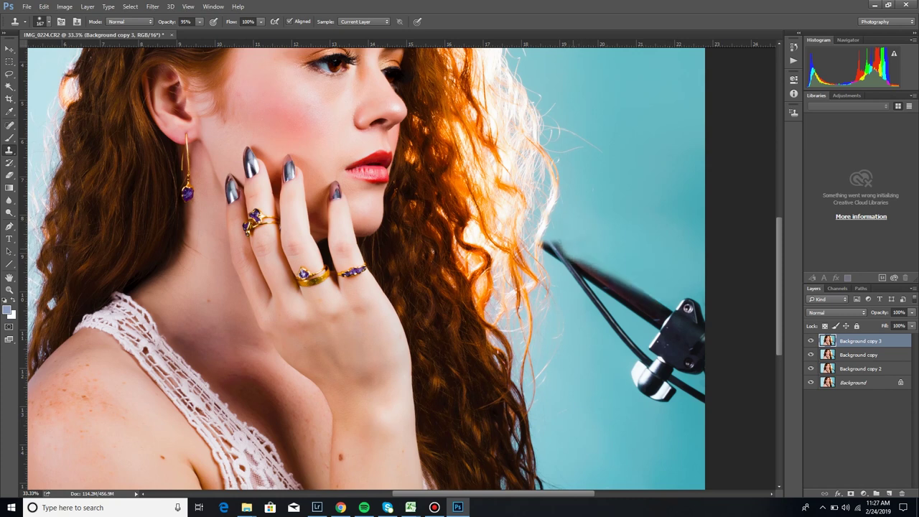
pyautogui.hotkey('ctrl', 's')
pyautogui.moveTo(200, 33); pyautogui.dragTo(204, 33)
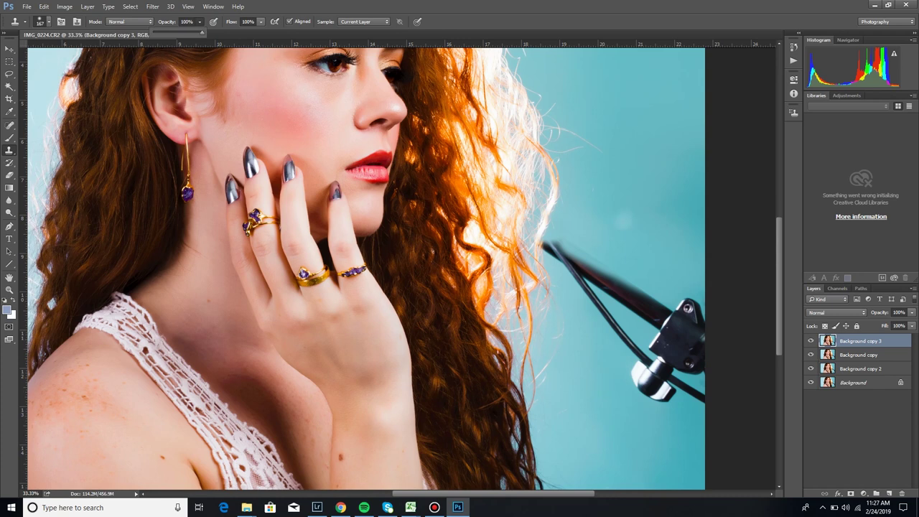
pyautogui.click(552, 244)
pyautogui.moveTo(552, 245)
pyautogui.mouseDown()
pyautogui.moveTo(682, 311)
pyautogui.moveTo(562, 251)
pyautogui.moveTo(665, 311)
pyautogui.mouseUp()
# Step: Set the clone brush size to 359 px and clone teal background over the arm's remnants and the black bracket
pyautogui.click(49, 22)
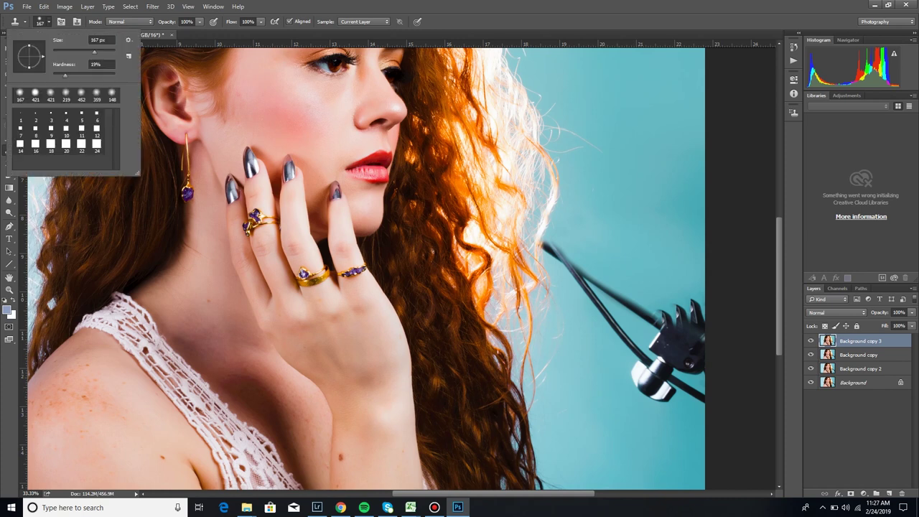
pyautogui.click(115, 52)
pyautogui.moveTo(115, 52); pyautogui.dragTo(104, 52)
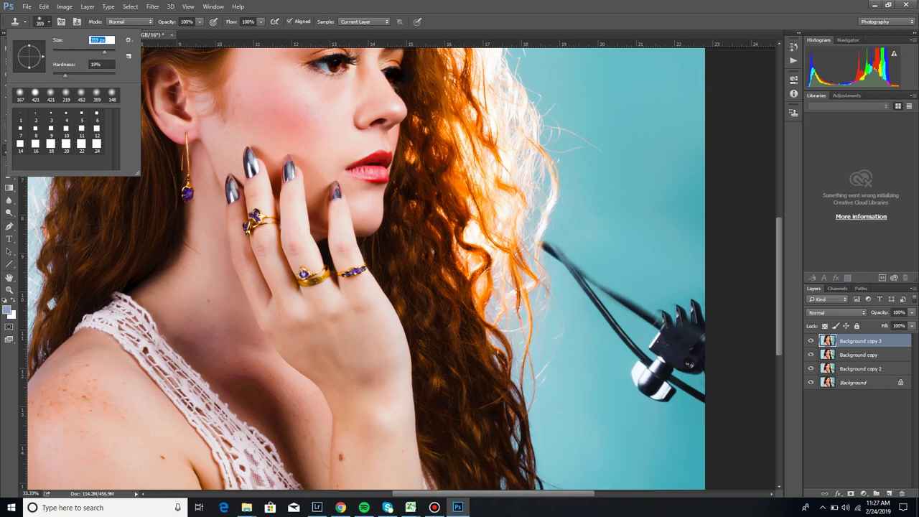
pyautogui.moveTo(607, 288); pyautogui.dragTo(650, 316)
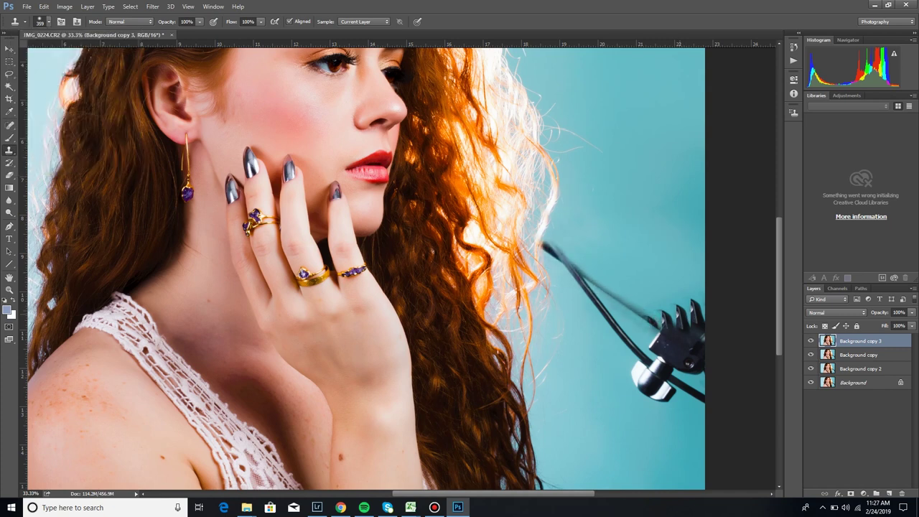
pyautogui.moveTo(673, 311)
pyautogui.mouseDown()
pyautogui.moveTo(681, 312)
pyautogui.moveTo(682, 349)
pyautogui.mouseUp()
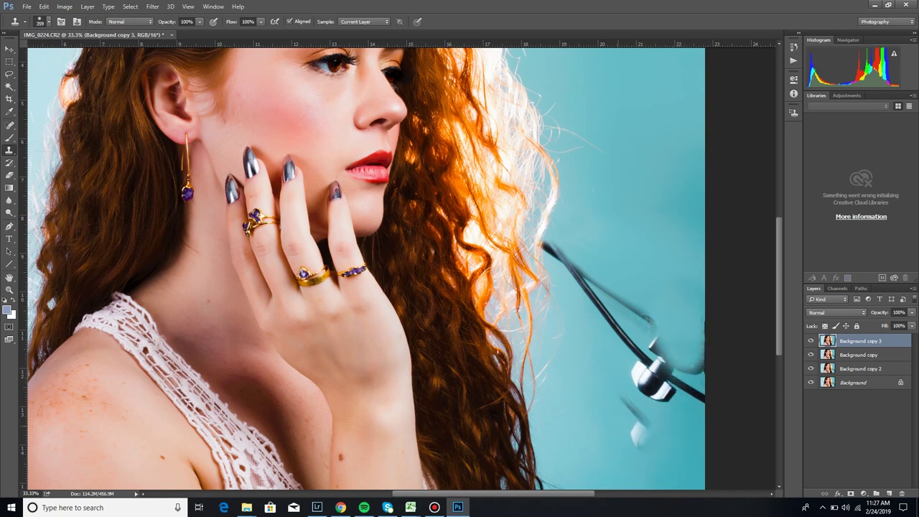
# Step: Try to clone teal background over the chrome clamp and the thin arm running toward the hair
pyautogui.moveTo(632, 413); pyautogui.dragTo(636, 428)
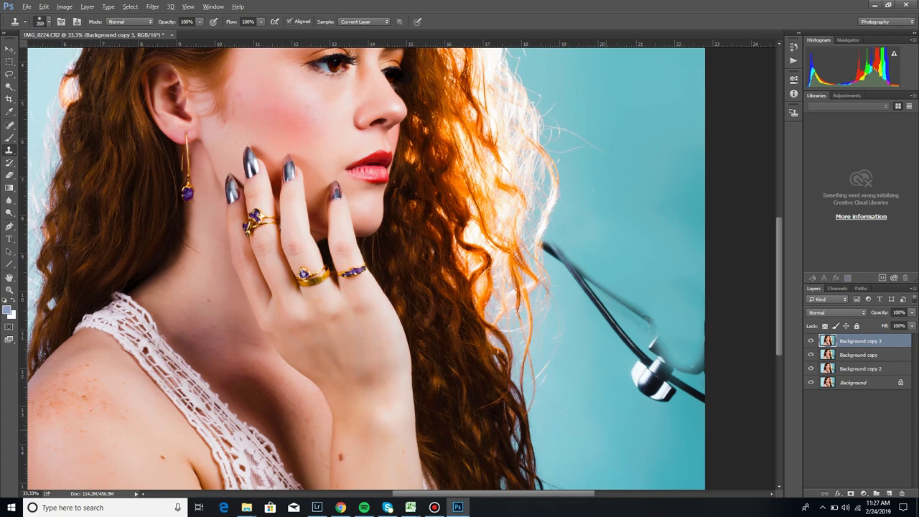
pyautogui.moveTo(639, 386); pyautogui.dragTo(700, 409)
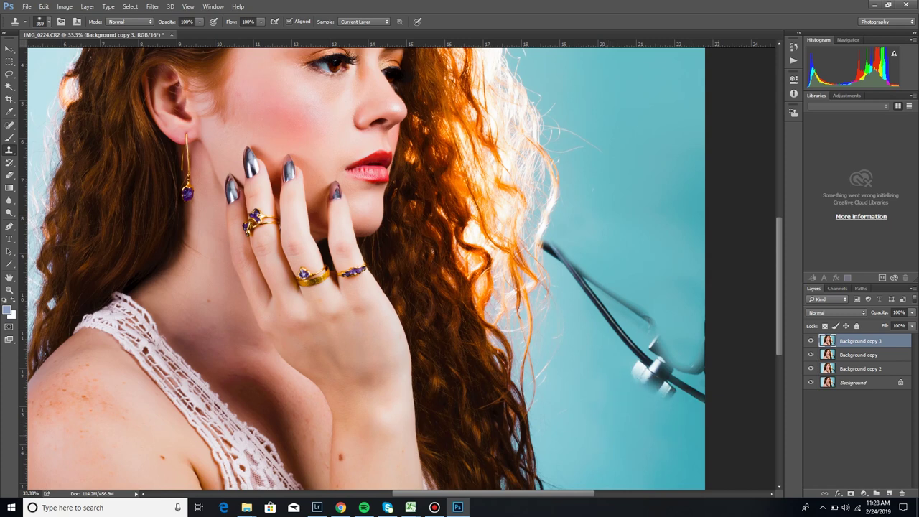
pyautogui.moveTo(641, 375); pyautogui.dragTo(688, 398)
pyautogui.moveTo(628, 346); pyautogui.dragTo(687, 383)
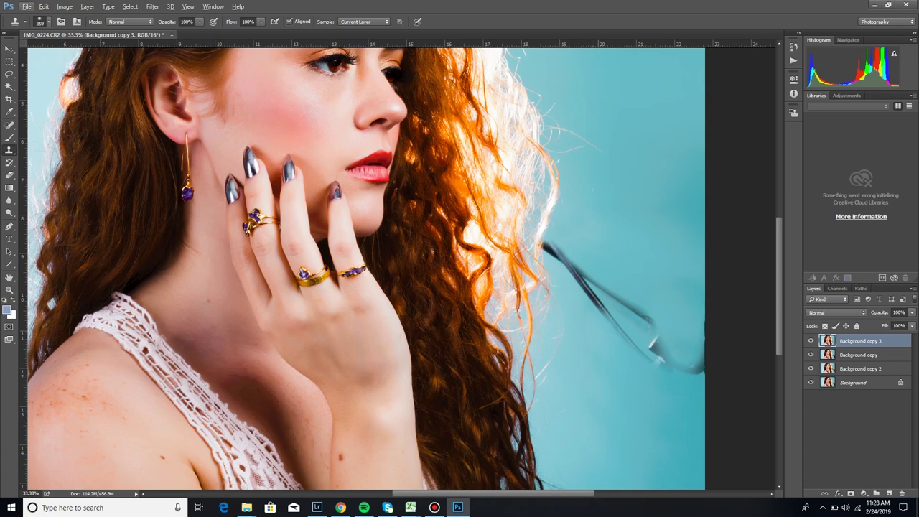
pyautogui.moveTo(610, 316)
pyautogui.mouseDown()
pyautogui.moveTo(636, 345)
pyautogui.moveTo(697, 366)
pyautogui.moveTo(678, 327)
pyautogui.mouseUp()
pyautogui.click(677, 317)
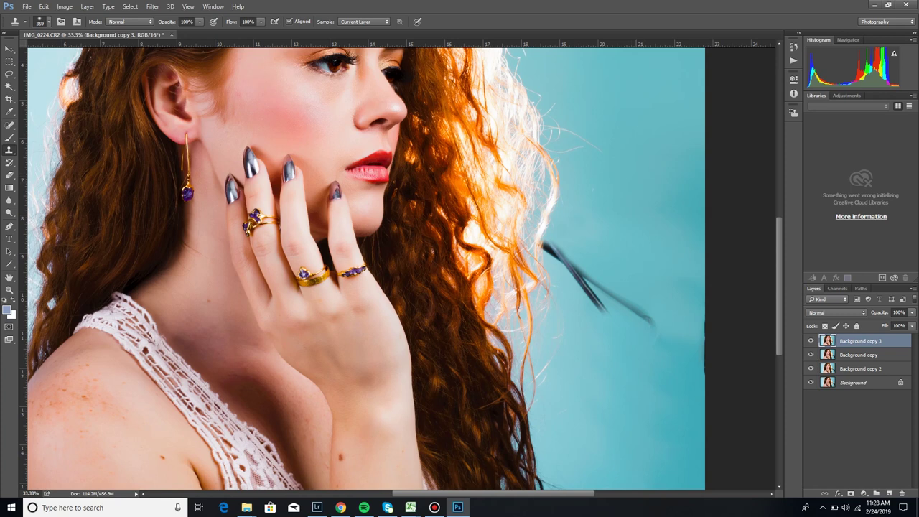
pyautogui.click(676, 245)
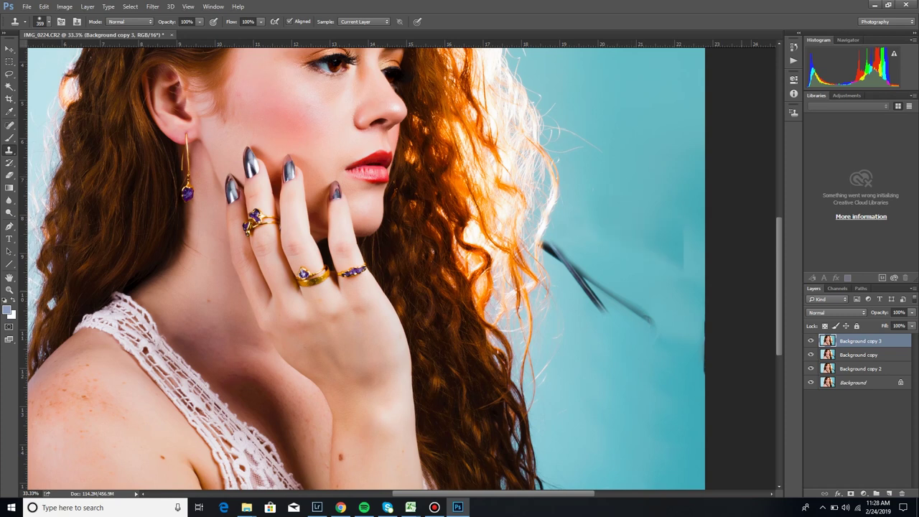
pyautogui.click(662, 245)
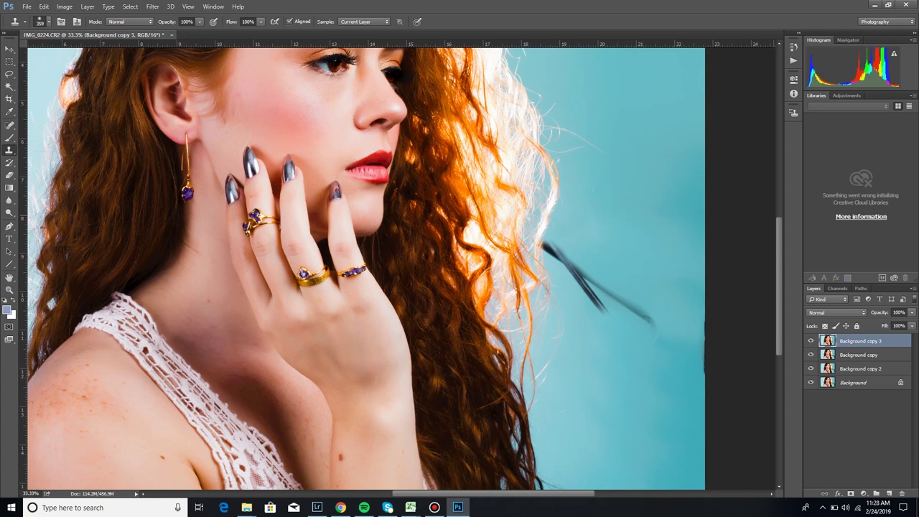
# Step: Undo the clone strokes over the stand, stepping back to the intact arm and bracket
pyautogui.hotkey('ctrl', '-')
pyautogui.hotkey('ctrl', '-')
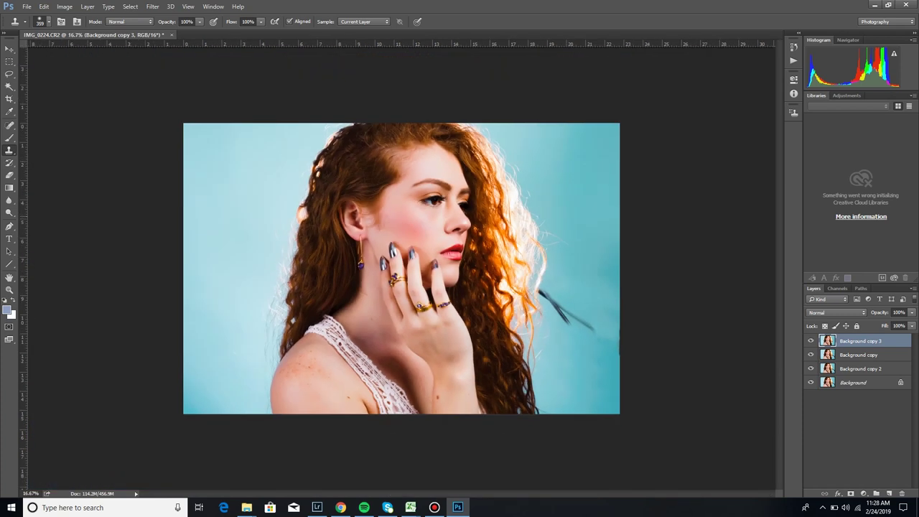
pyautogui.hotkey('ctrl', 'alt', 'z')
pyautogui.hotkey('ctrl', 'alt', 'z')
pyautogui.hotkey('ctrl', 'alt', 'z')
pyautogui.hotkey('ctrl', 'alt', 'z')
pyautogui.hotkey('ctrl', 'alt', 'z')
pyautogui.hotkey('ctrl', 'alt', 'z')
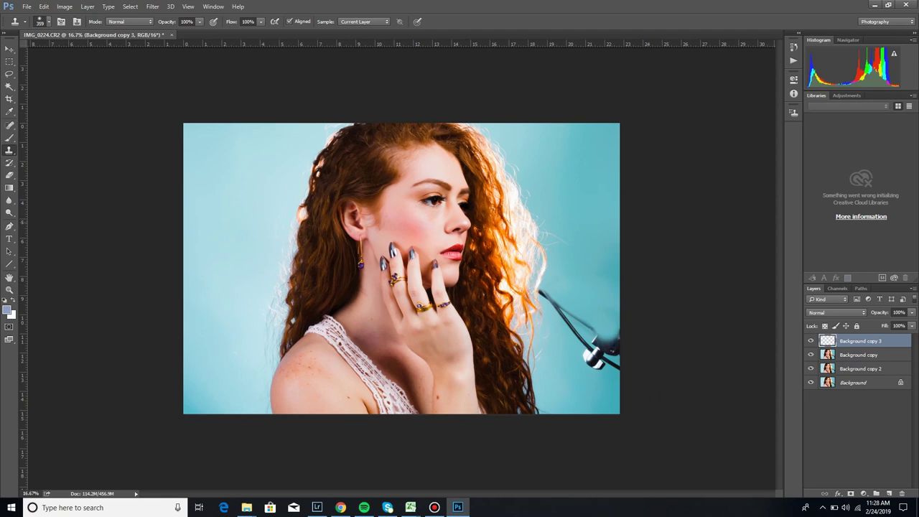
pyautogui.hotkey('ctrl', 'alt', 'z')
pyautogui.hotkey('ctrl', 'alt', 'z')
pyautogui.hotkey('ctrl', 'alt', 'z')
pyautogui.hotkey('ctrl', 'alt', 'z')
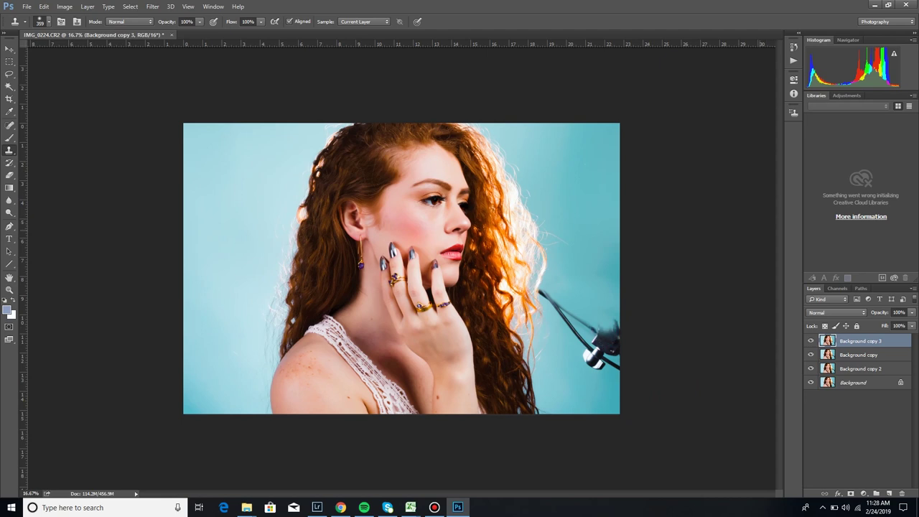
pyautogui.hotkey('ctrl', 'alt', 'z')
pyautogui.hotkey('ctrl', 'alt', 'z')
pyautogui.hotkey('ctrl', 'alt', 'z')
pyautogui.hotkey('ctrl', 'alt', 'z')
pyautogui.hotkey('ctrl', 'alt', 'z')
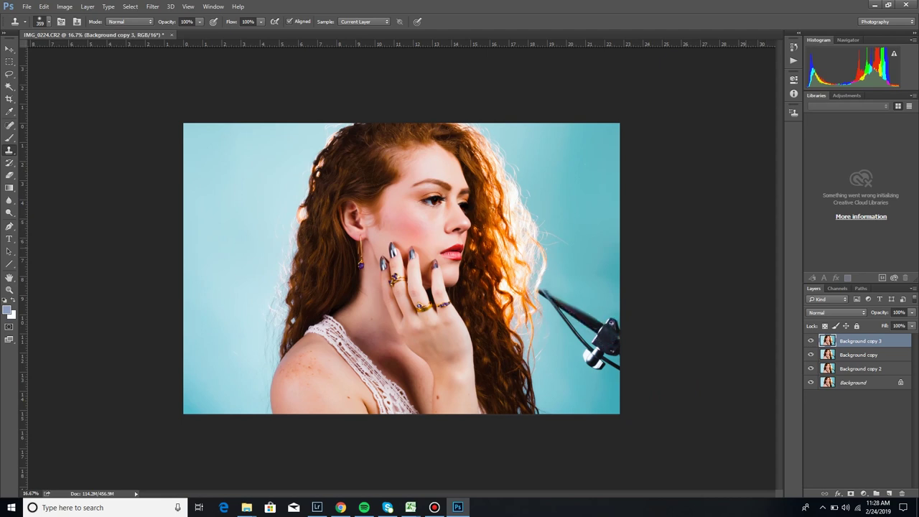
pyautogui.hotkey('ctrl', 'alt', 'z')
pyautogui.hotkey('ctrl', 'alt', 'z')
# Step: Lasso the whole stand arm and bracket and replace them with a Content-Aware fill at 100% opacity, then deselect
pyautogui.click(10, 74)
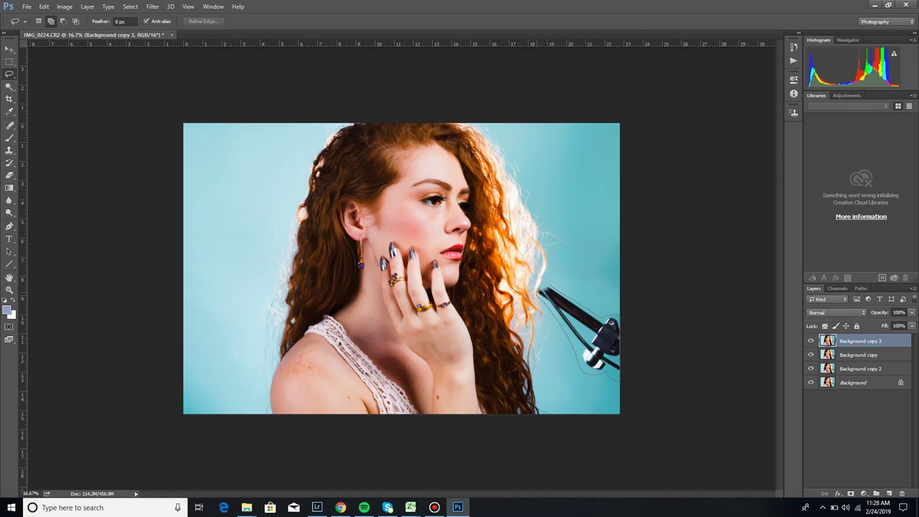
pyautogui.moveTo(540, 293); pyautogui.dragTo(539, 293)
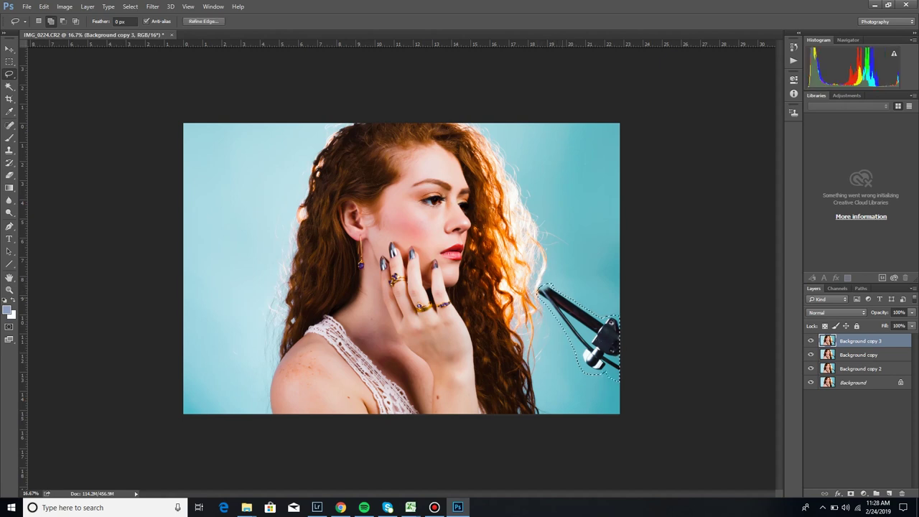
pyautogui.rightClick(562, 96)
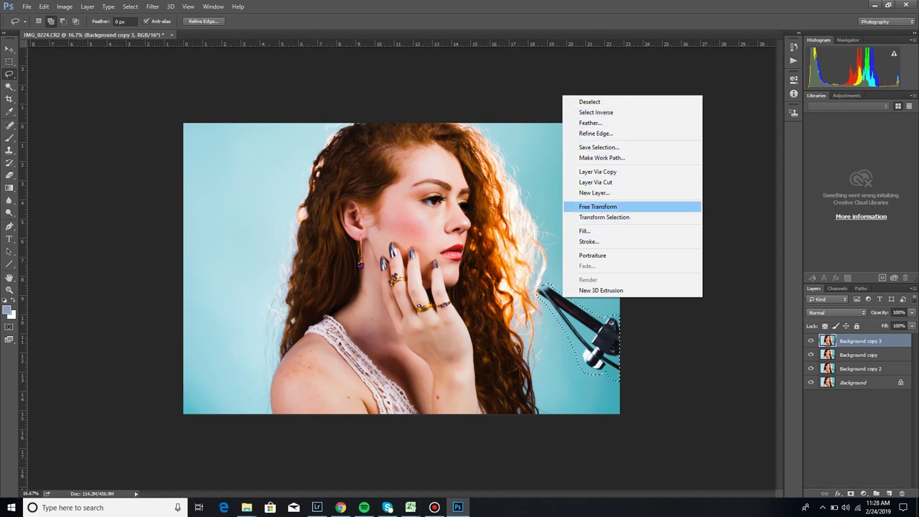
pyautogui.click(585, 230)
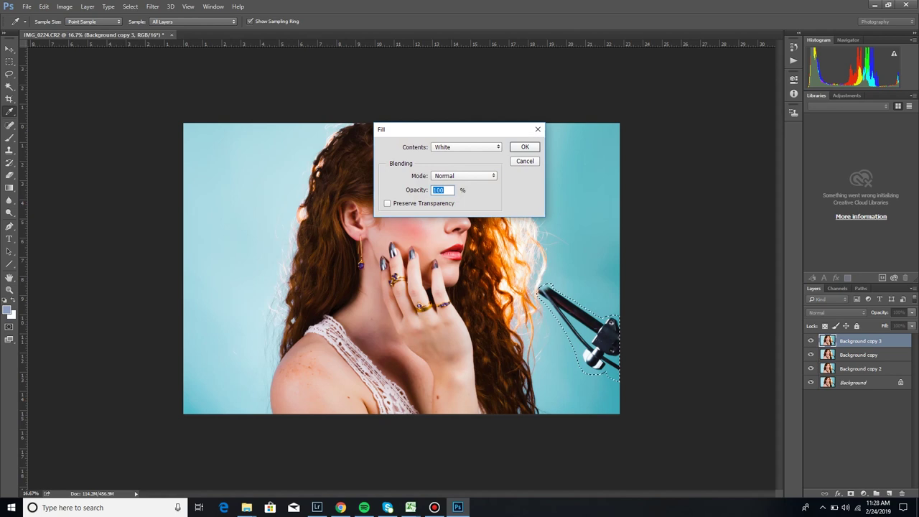
pyautogui.click(466, 146)
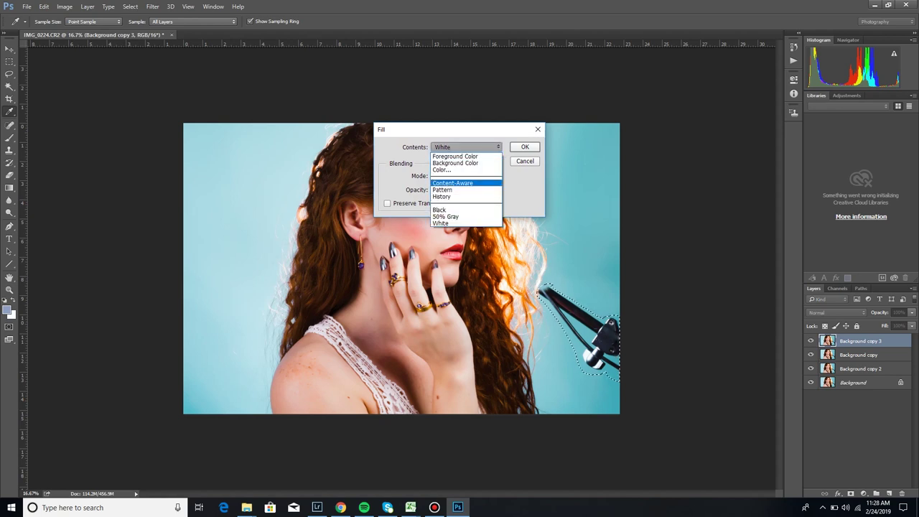
pyautogui.click(449, 181)
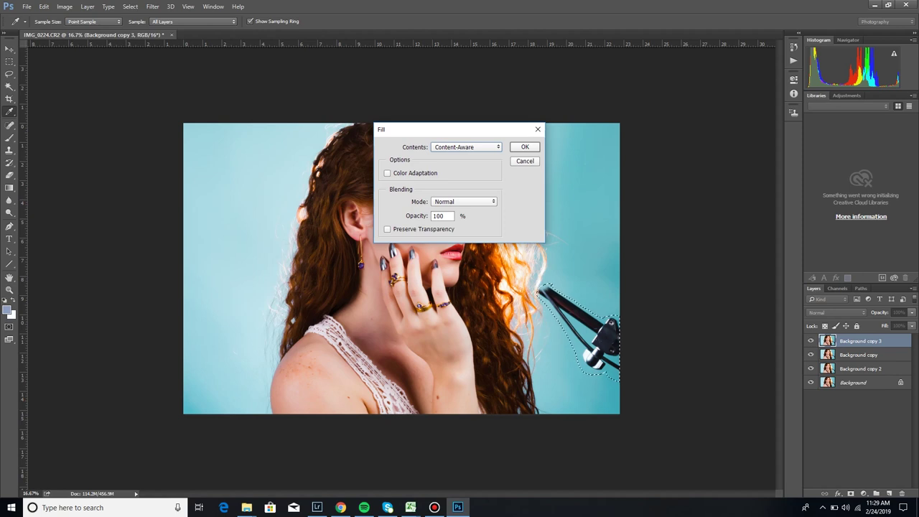
pyautogui.press('Return')
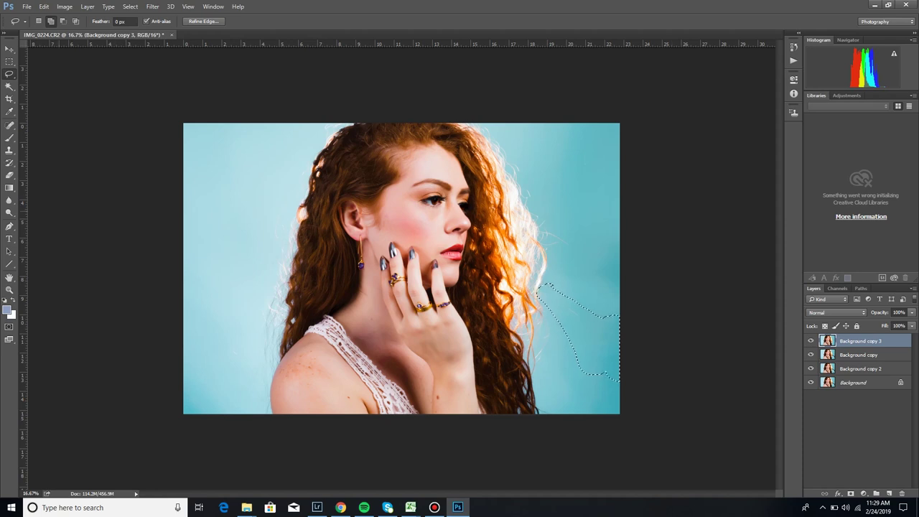
pyautogui.click(9, 149)
pyautogui.hotkey('ctrl', 'd')
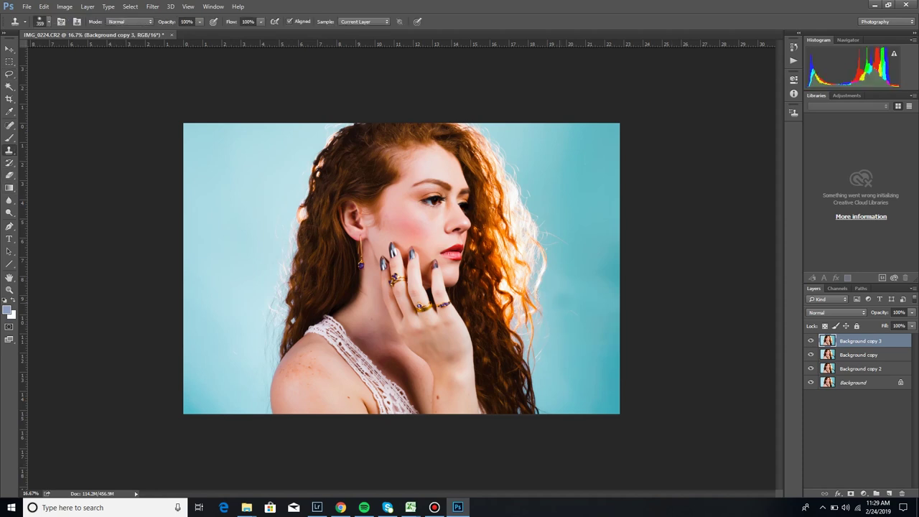
# Step: Clone clean teal background over the dark smudge beside the hair where the stand was removed
pyautogui.hotkey('ctrl', '+')
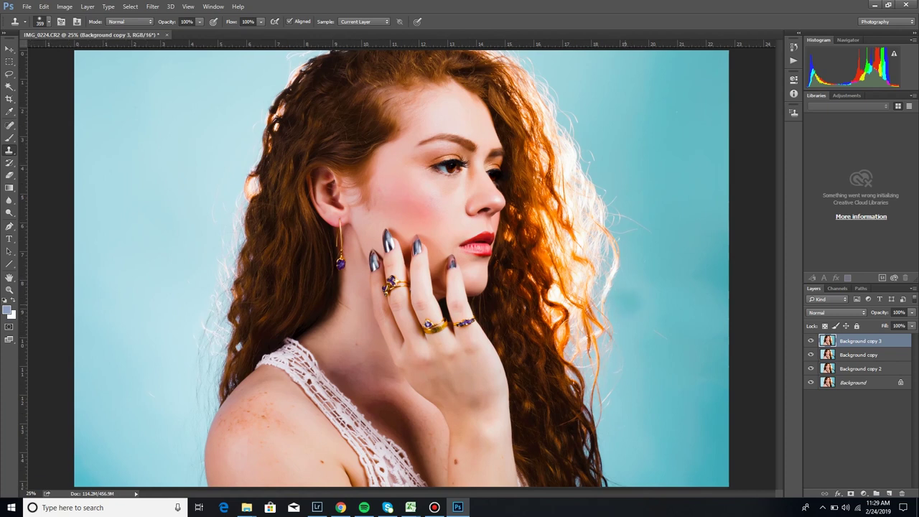
pyautogui.moveTo(622, 303); pyautogui.dragTo(649, 307)
pyautogui.hotkey('ctrl', '+')
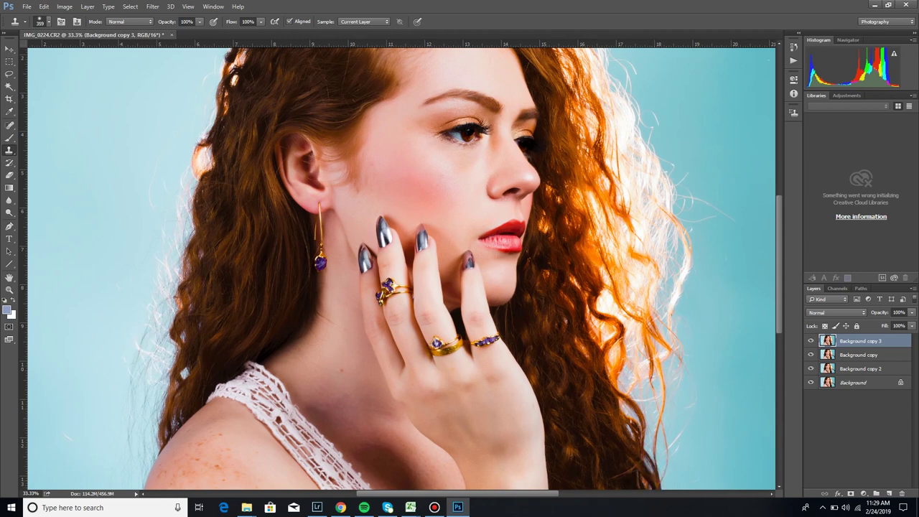
pyautogui.hscroll(9, 402, 269)
pyautogui.scroll(-3, 402, 269)
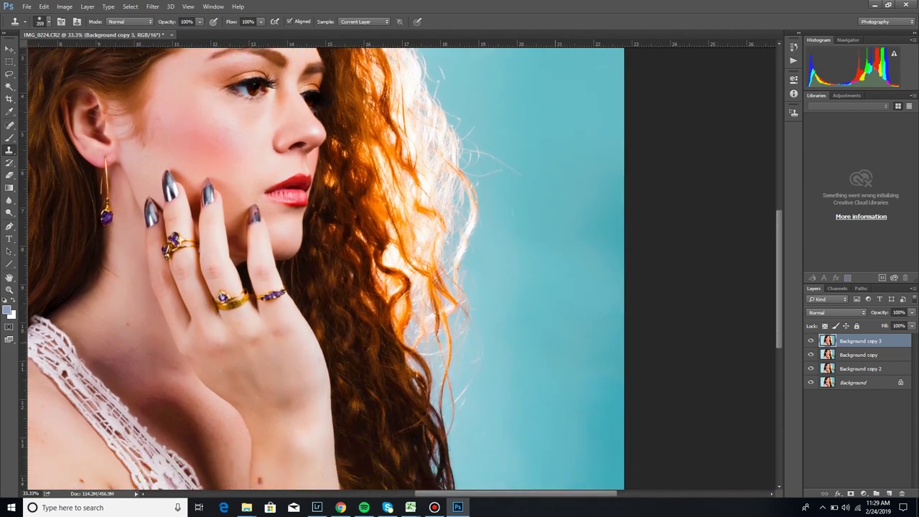
pyautogui.scroll(-3, 402, 269)
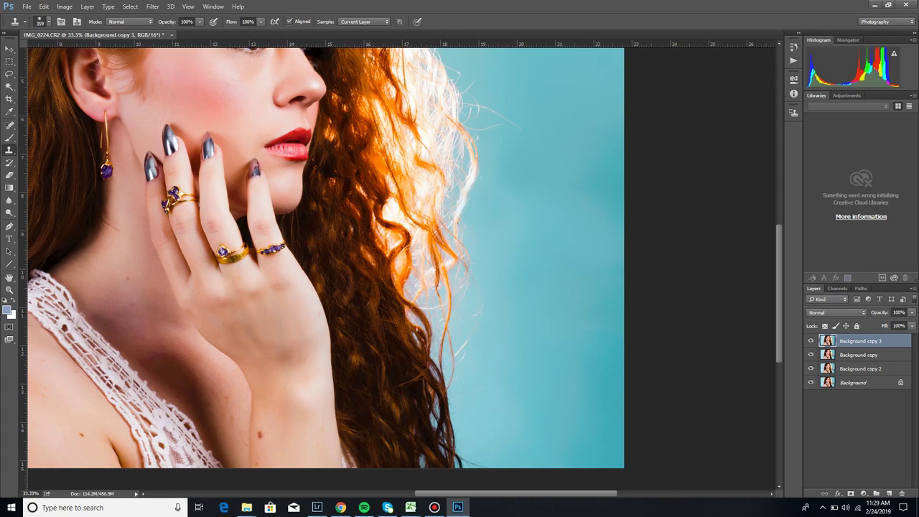
pyautogui.hotkey('ctrl', '-')
pyautogui.hotkey('ctrl', '-')
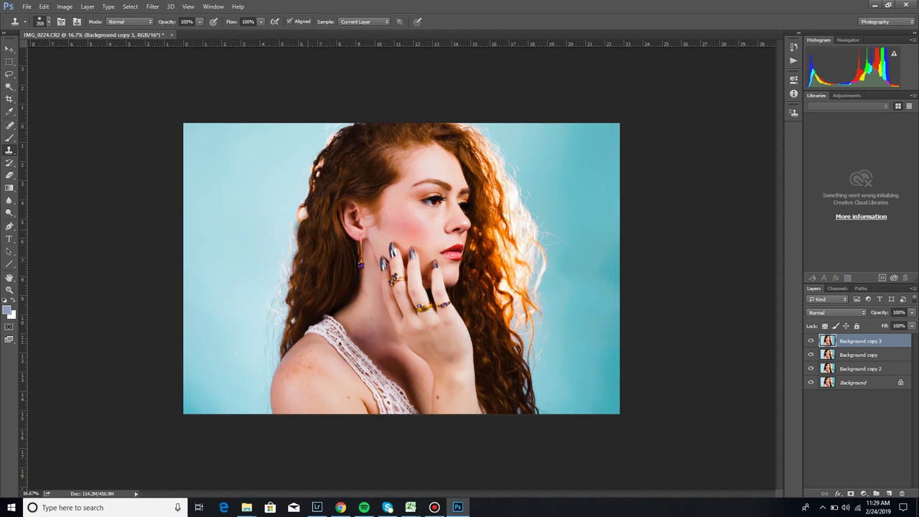
# Step: Save the layered portrait as IMG_0224.tif in Auto Imported Photos, with no image compression and RLE layer compression
pyautogui.click(26, 7)
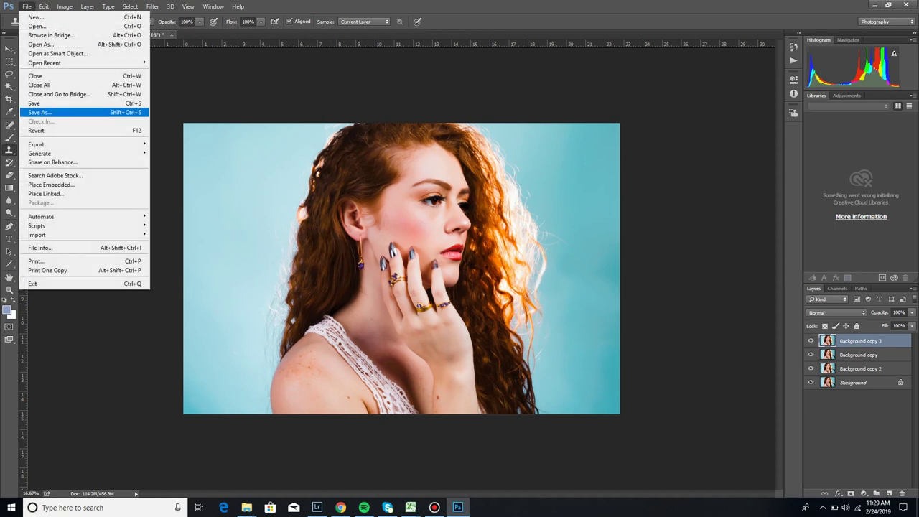
pyautogui.click(40, 112)
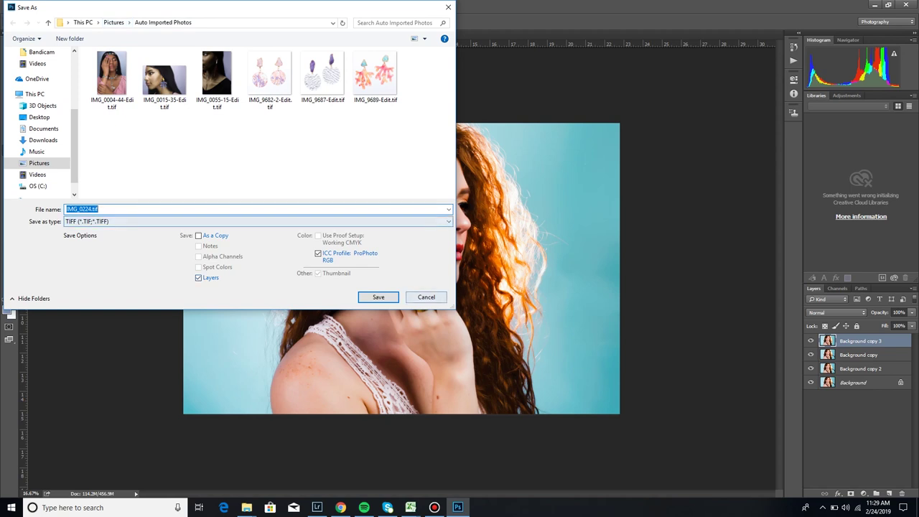
pyautogui.click(379, 297)
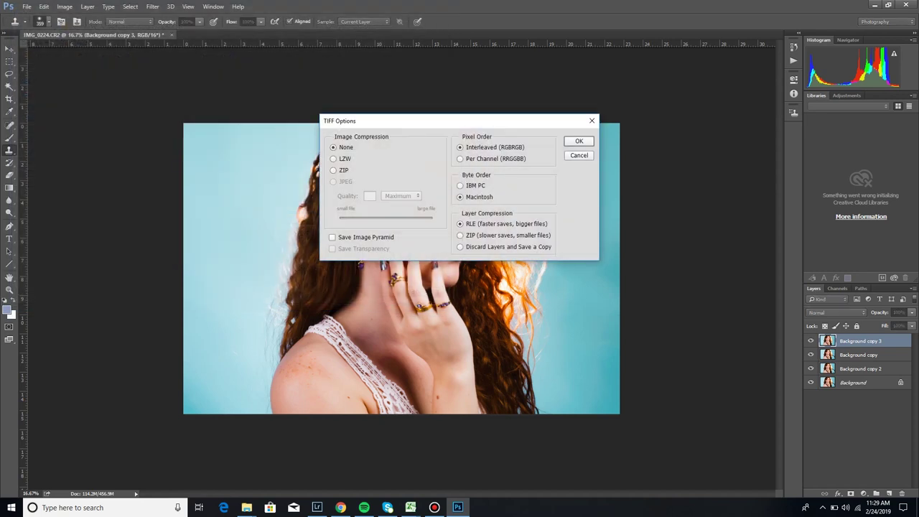
pyautogui.press('Return')
pyautogui.press('Return')
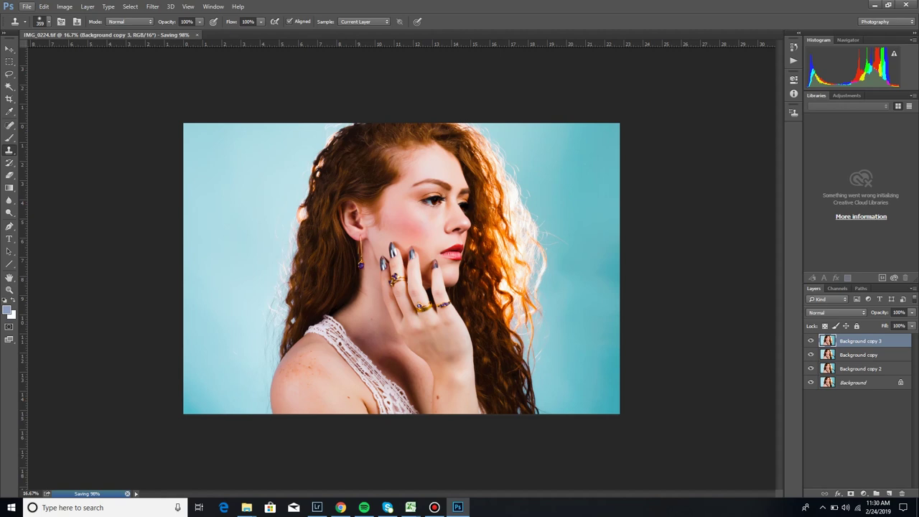
# Step: Flatten all the portrait's layers into a single background layer
pyautogui.click(27, 6)
pyautogui.click(27, 6)
pyautogui.click(43, 7)
pyautogui.rightClick(855, 384)
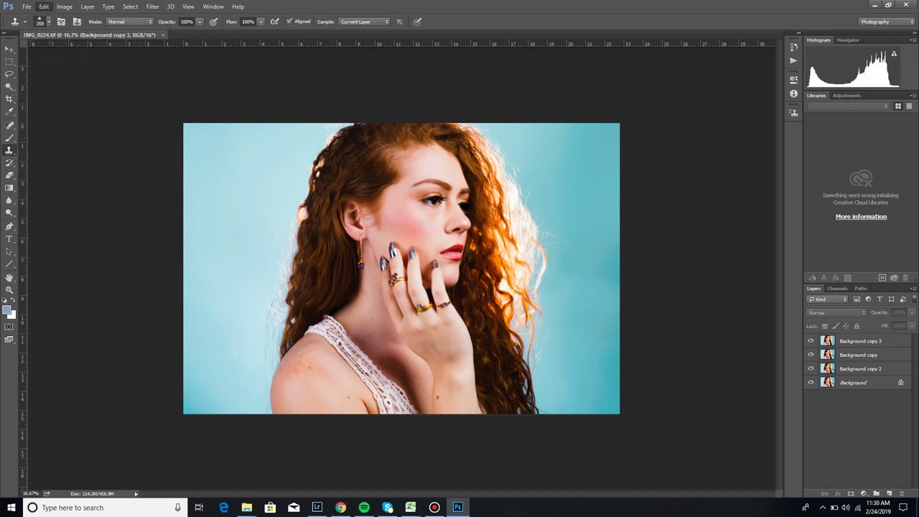
pyautogui.click(819, 354)
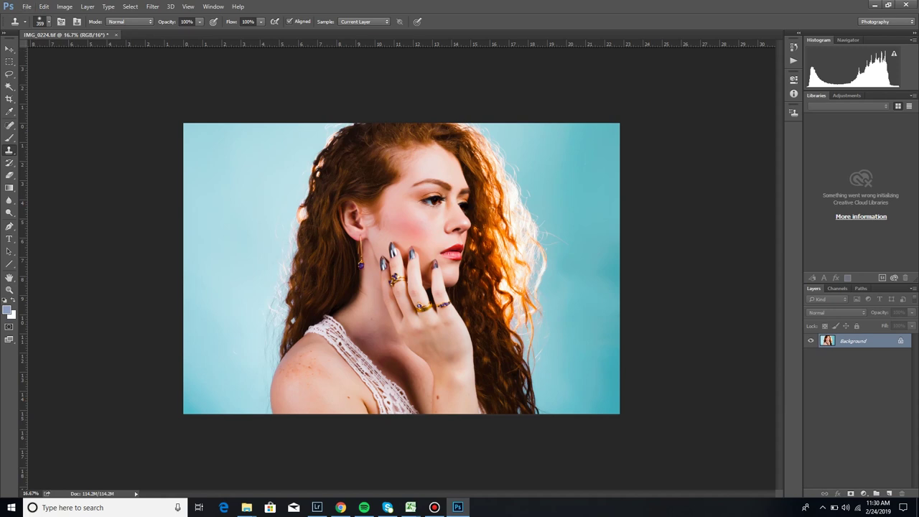
# Step: Save the flattened portrait as a TIFF, replacing the existing IMG_0224.tif
pyautogui.click(26, 7)
pyautogui.click(40, 112)
pyautogui.click(217, 78)
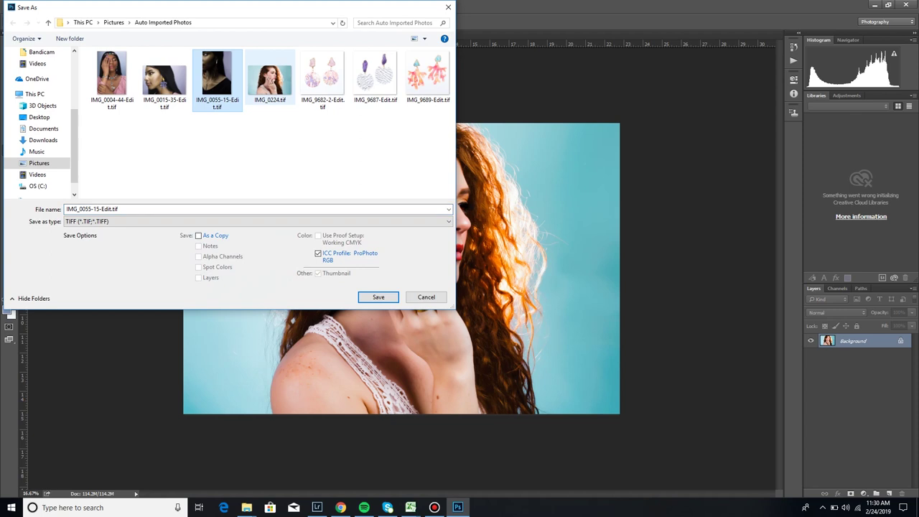
pyautogui.doubleClick(270, 78)
pyautogui.click(481, 253)
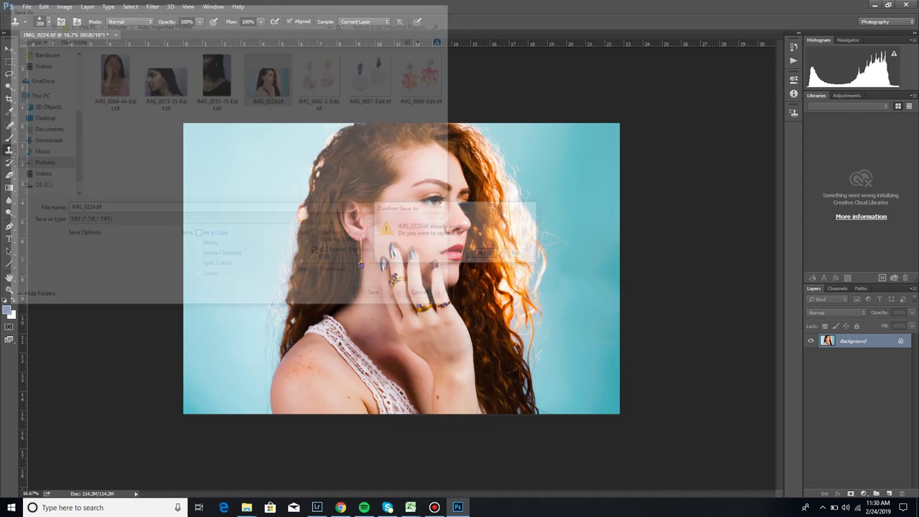
pyautogui.press('Return')
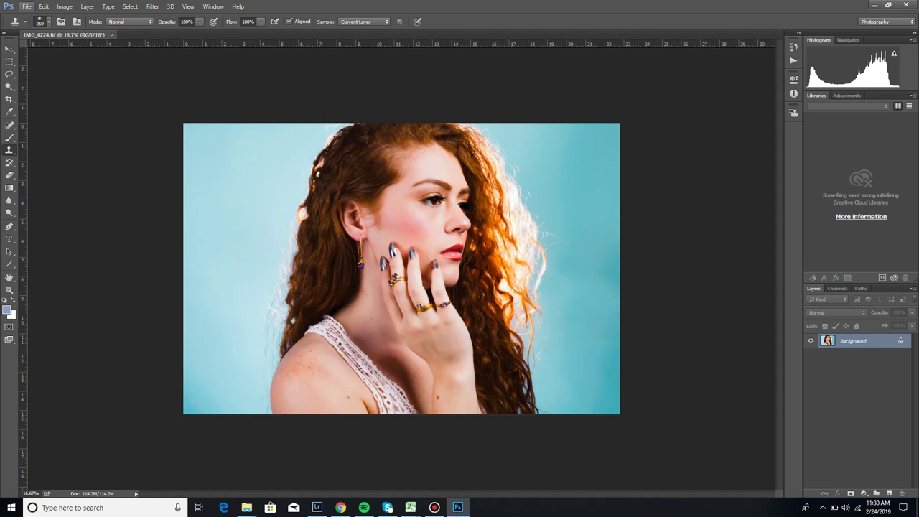
# Step: Save a JPEG version of the portrait at maximum quality 12, in progressive format with 3 scans
pyautogui.click(27, 6)
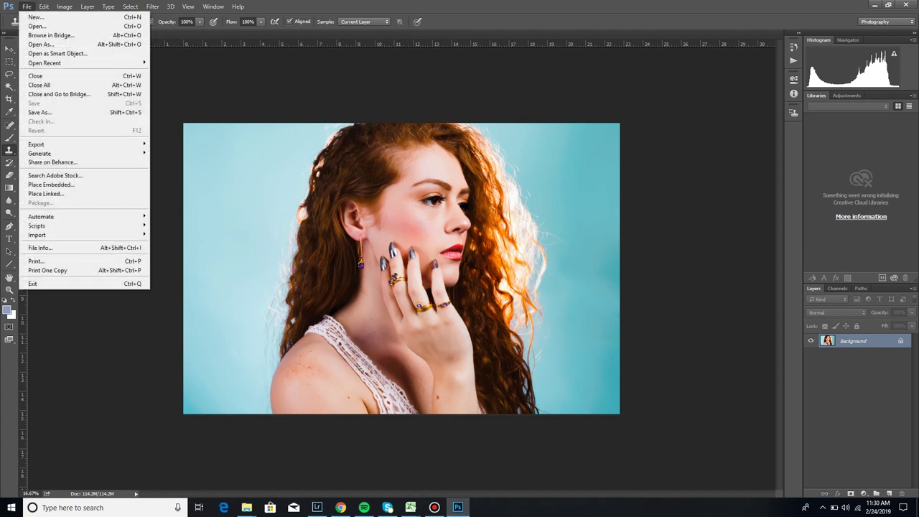
pyautogui.click(41, 112)
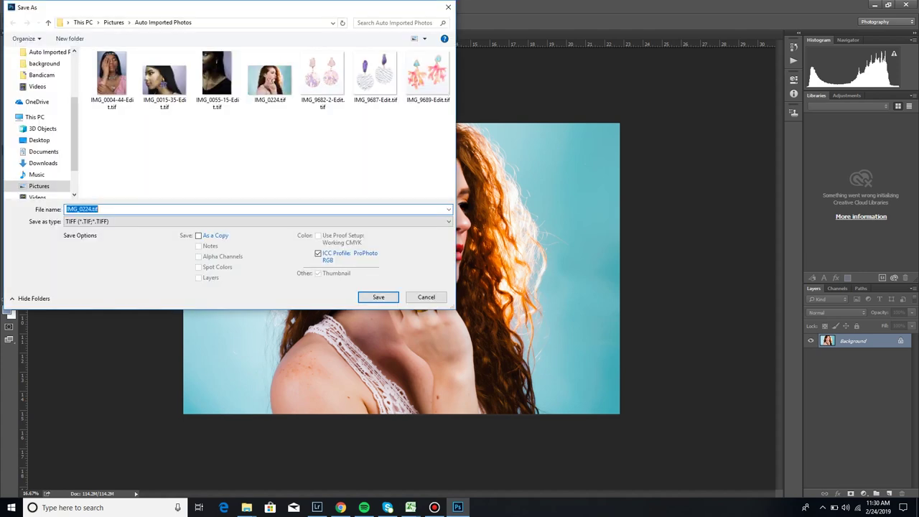
pyautogui.click(215, 221)
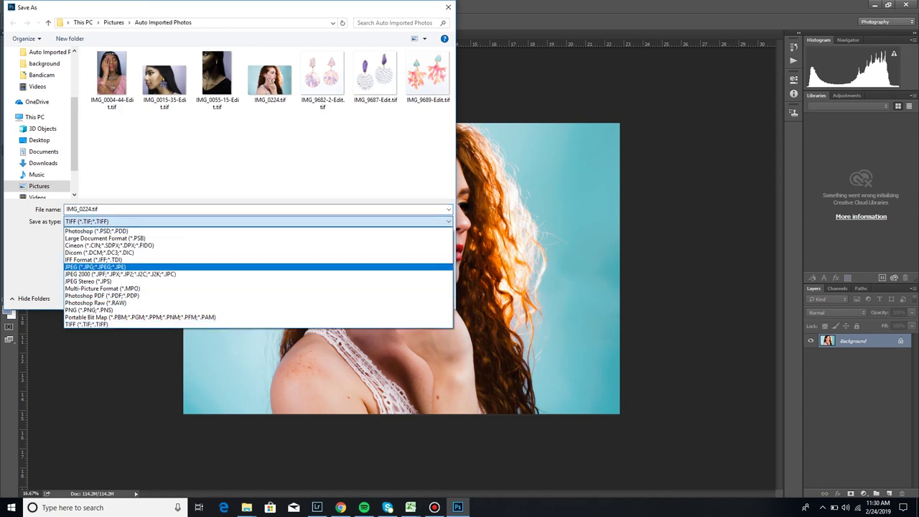
pyautogui.click(96, 266)
pyautogui.click(379, 298)
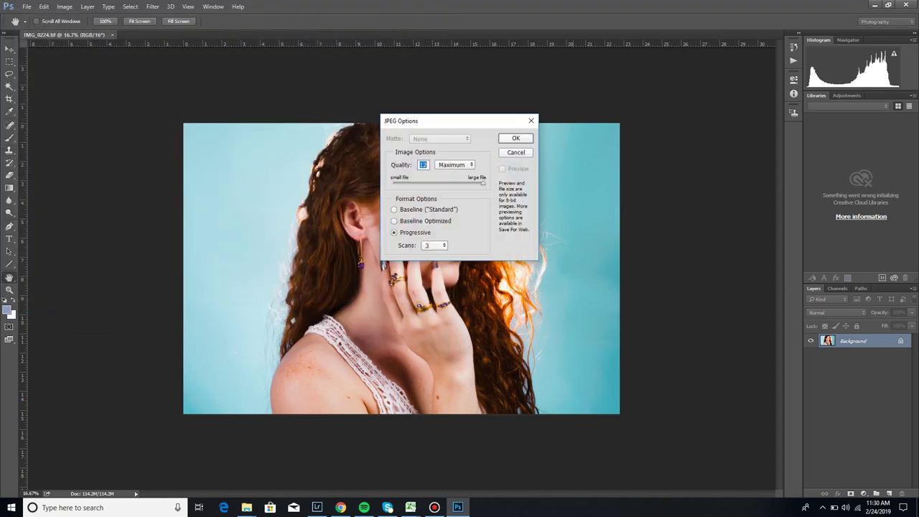
pyautogui.press('Return')
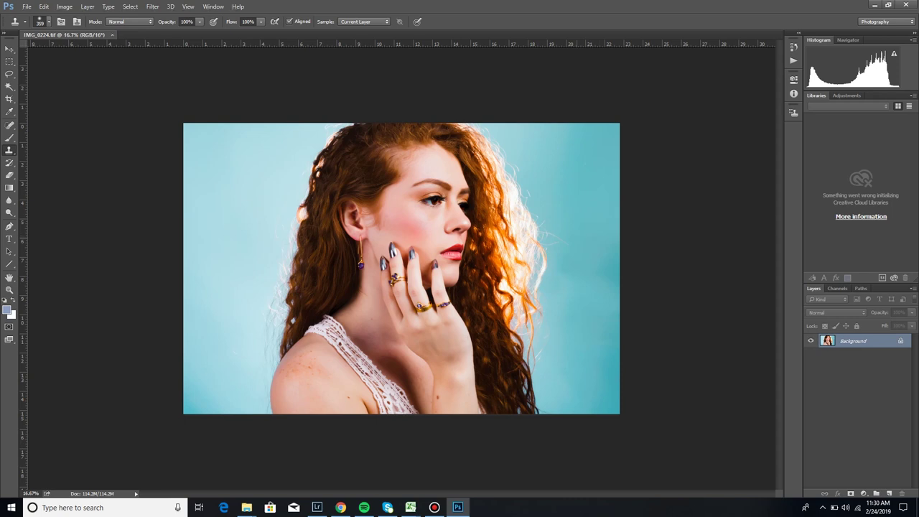
pyautogui.click(560, 271)
pyautogui.click(564, 393)
pyautogui.hotkey('ctrl', 'z')
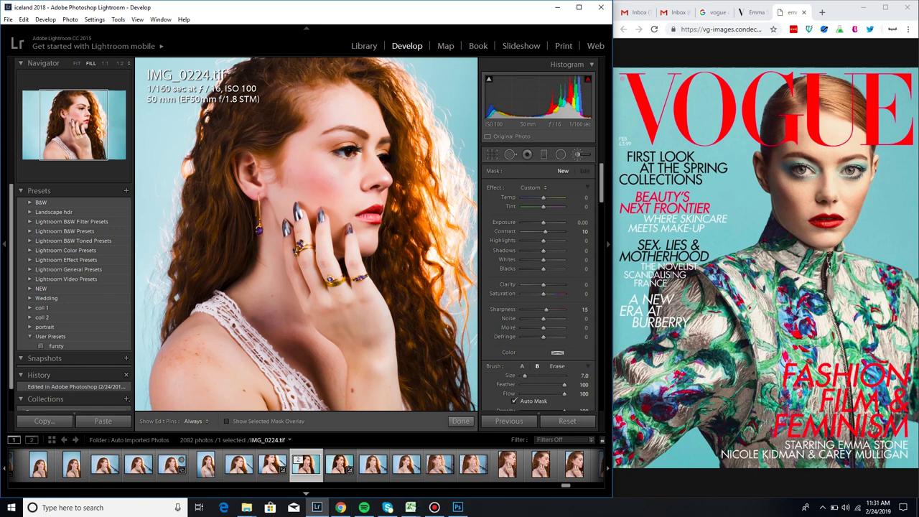
pyautogui.click(434, 507)
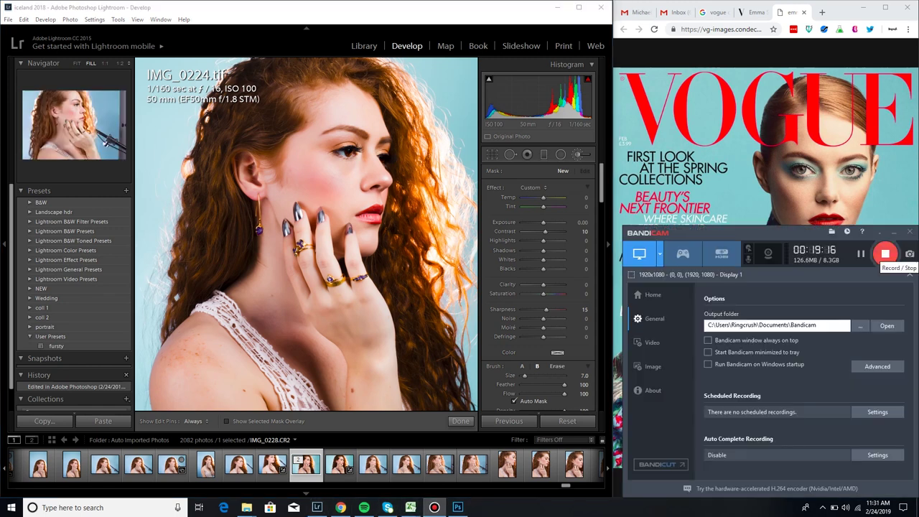